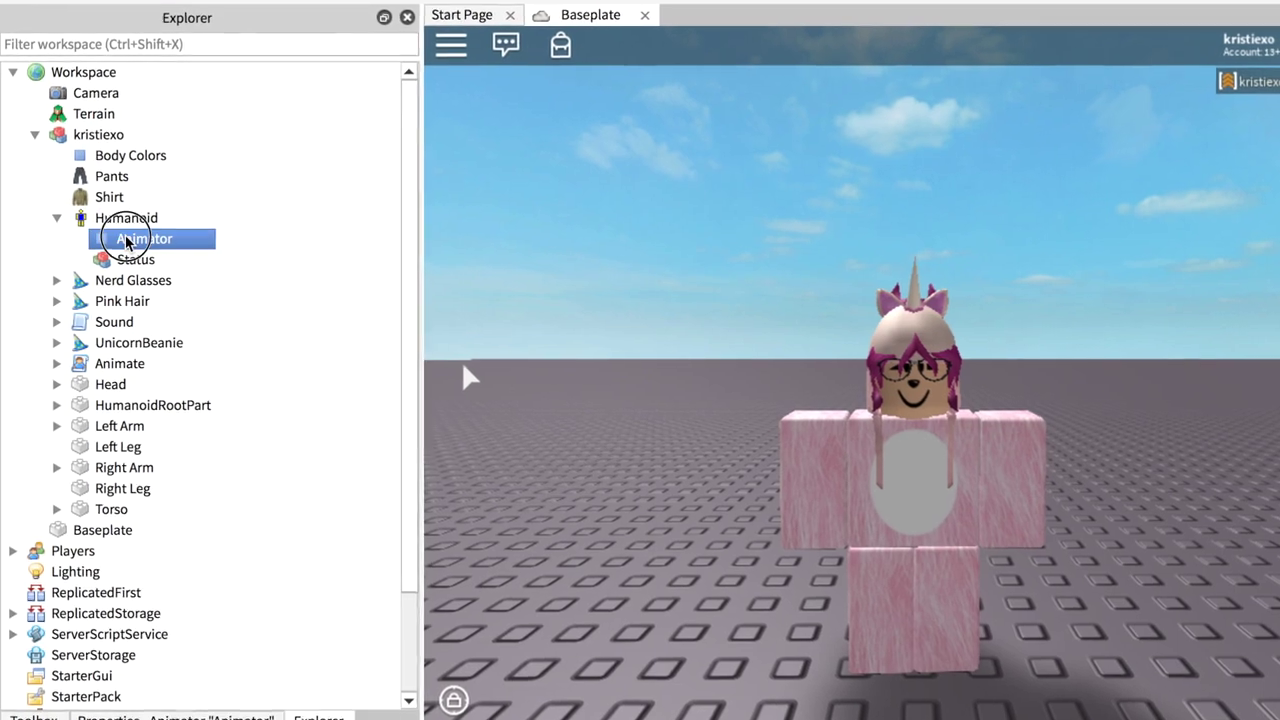
- Delete the Animator, Sound and Animate objects from the character model in the Workspace
{"action": "key", "text": "Delete"}
{"action": "left_click", "coordinate": [132, 262]}
{"action": "left_click", "coordinate": [134, 300]}
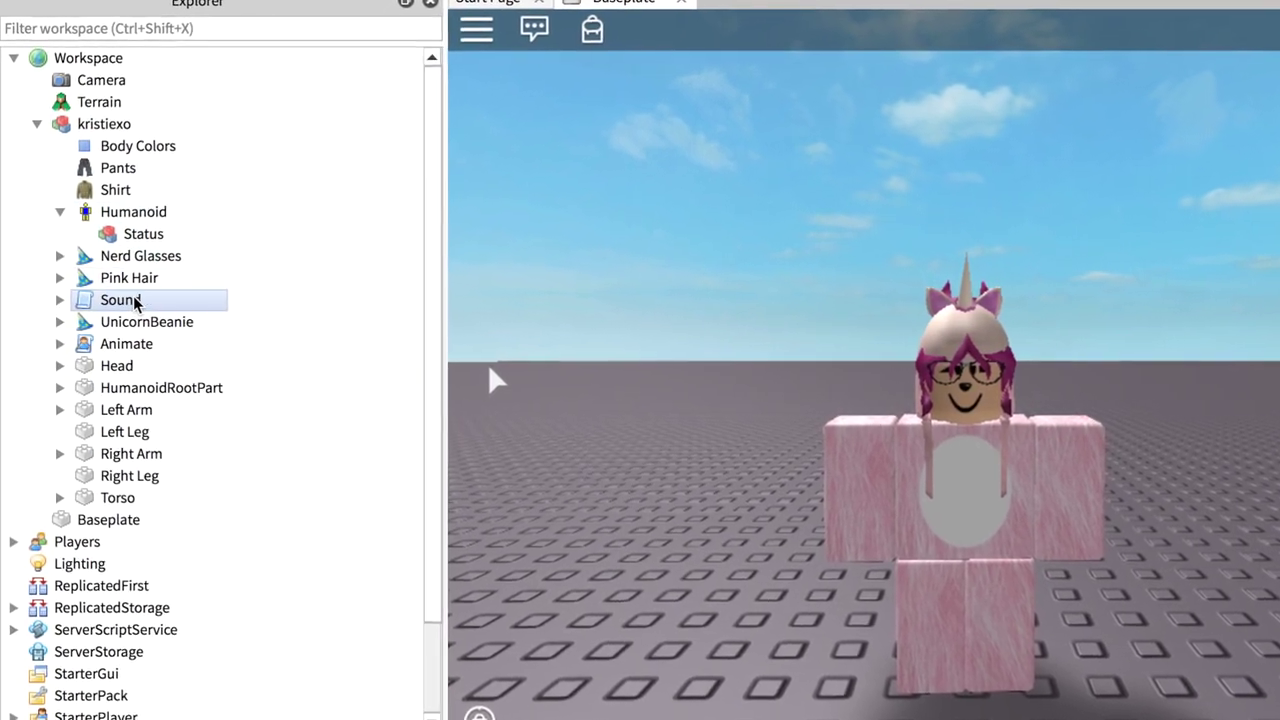
{"action": "key", "text": "Delete"}
{"action": "left_click", "coordinate": [132, 325]}
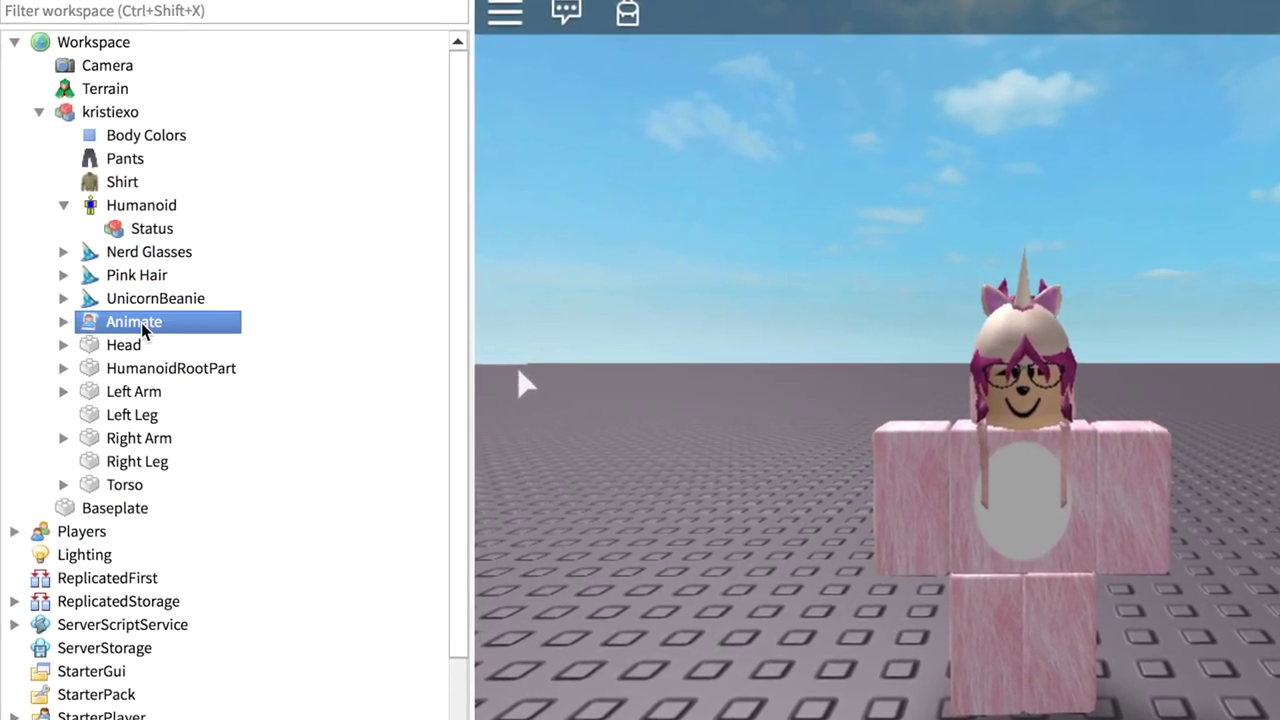
{"action": "key", "text": "Delete"}
- Delete the character's Left Arm, Left Leg, Right Arm, Right Leg and Torso so the head and its accessories remain
{"action": "left_click", "coordinate": [150, 344]}
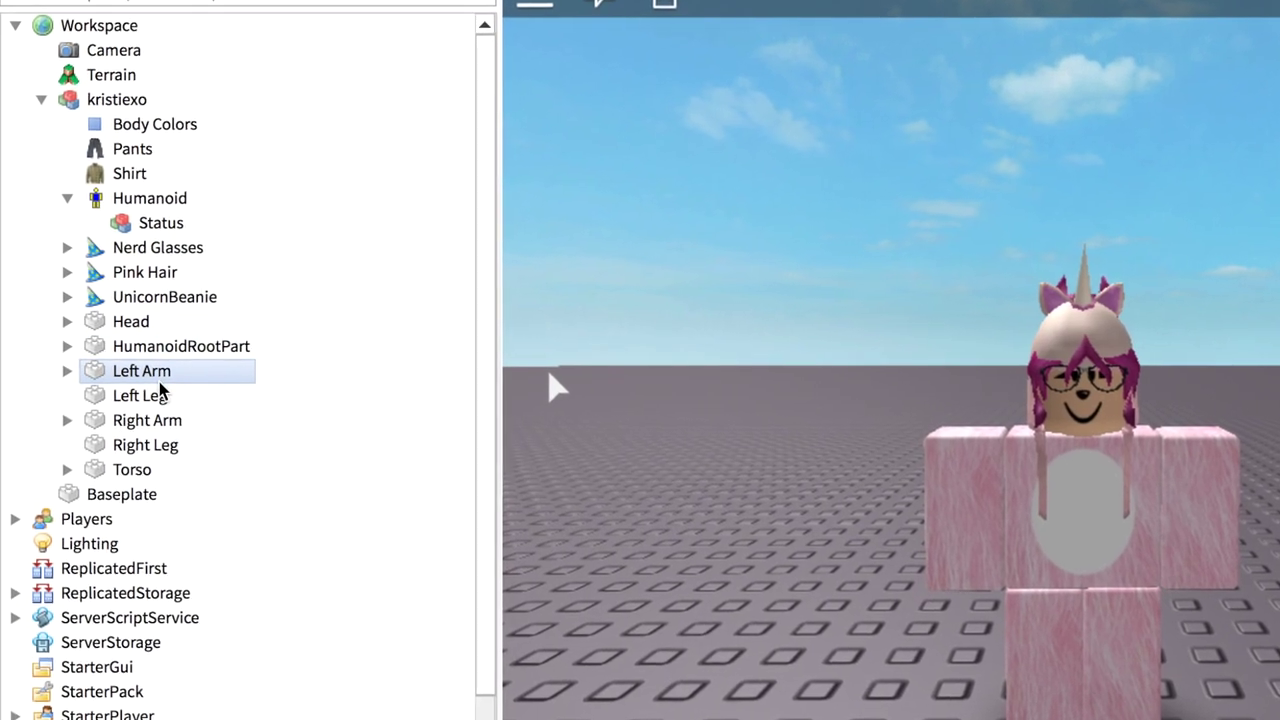
{"action": "left_click", "coordinate": [150, 371]}
{"action": "key", "text": "Delete"}
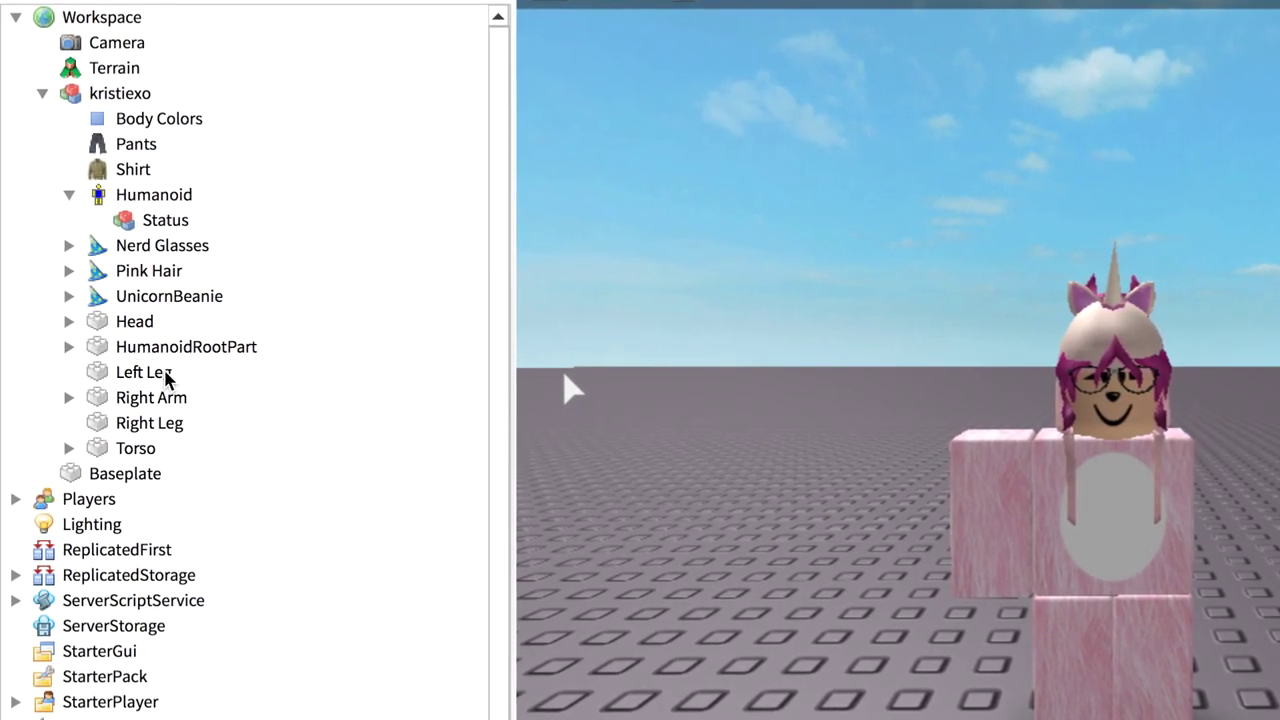
{"action": "left_click", "coordinate": [161, 379]}
{"action": "key", "text": "Delete"}
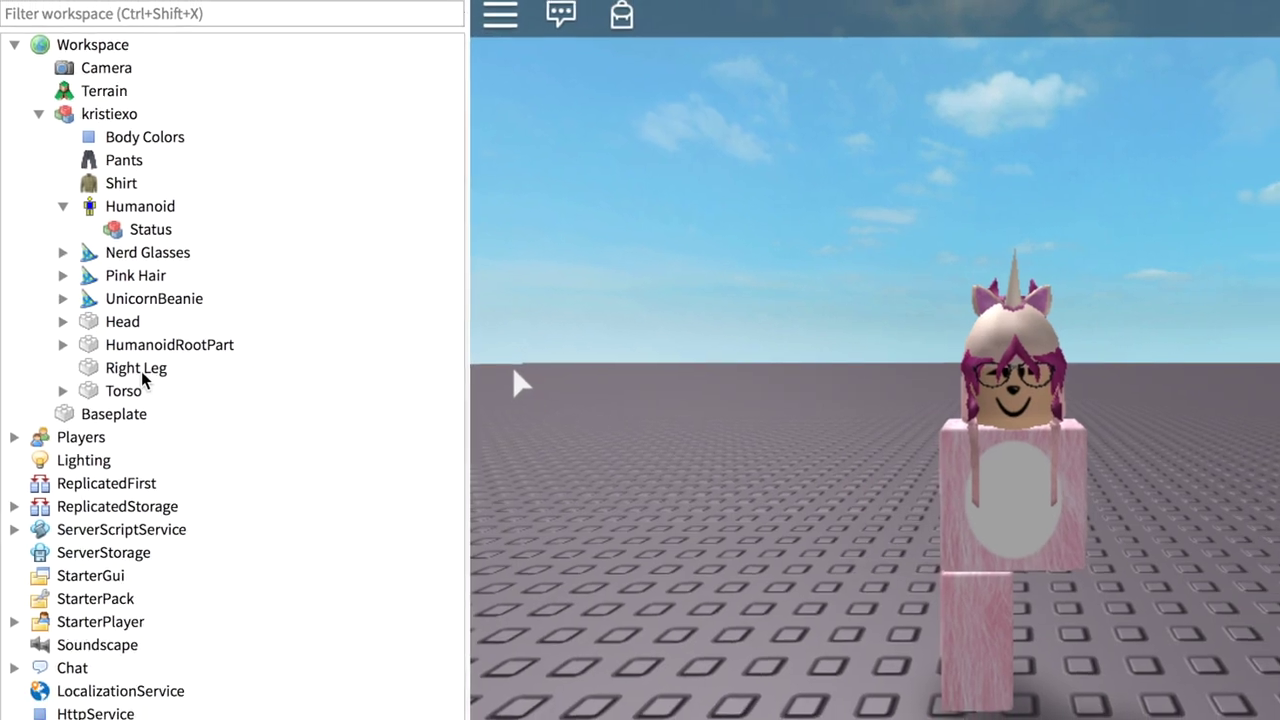
{"action": "left_click", "coordinate": [158, 384]}
{"action": "key", "text": "Delete"}
{"action": "left_click", "coordinate": [137, 372]}
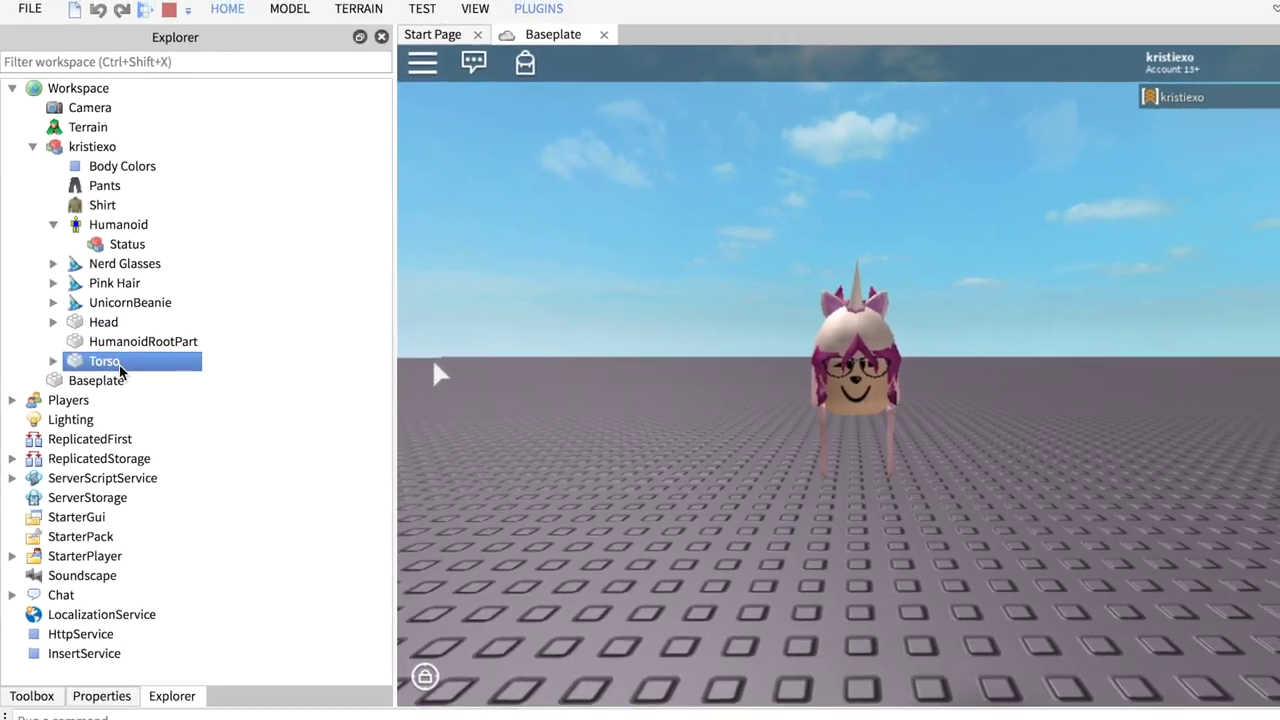
{"action": "key", "text": "Delete"}
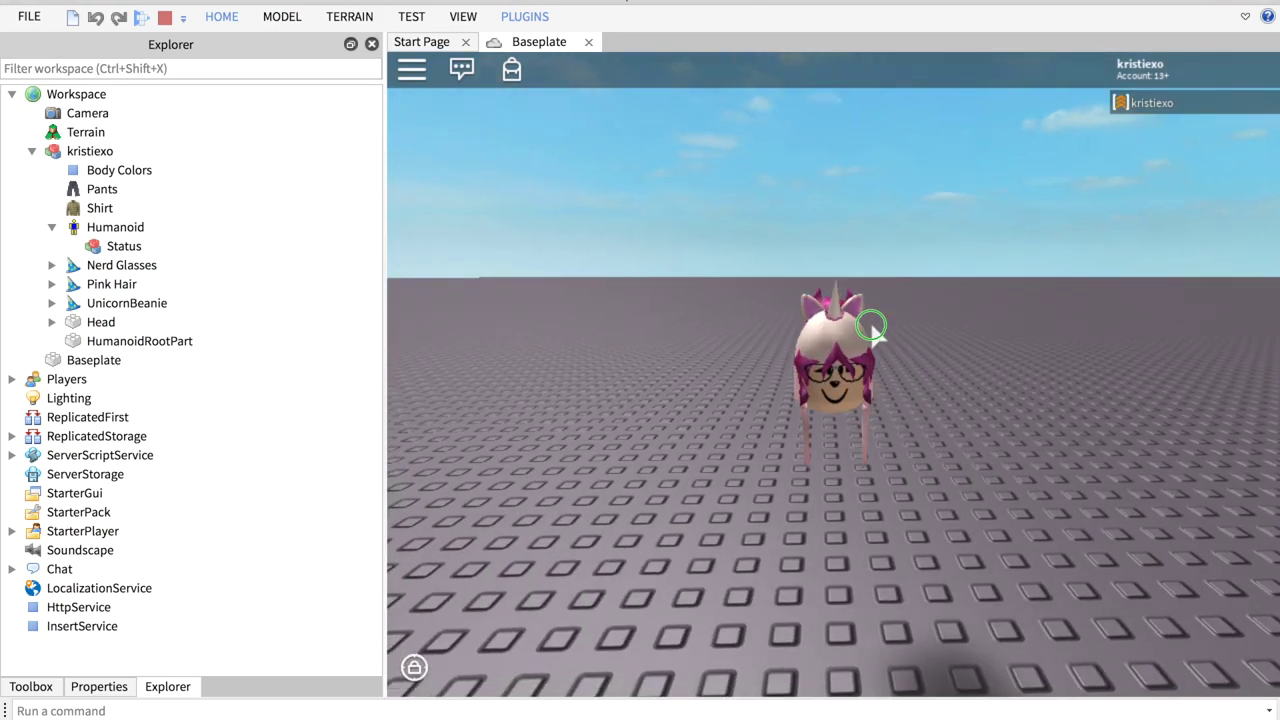
- Delete the UnicornBeanie accessory from the character and check the remaining head and hair
{"action": "scroll", "coordinate": [672, 330], "scroll_direction": "up", "scroll_amount": 5}
{"action": "scroll", "coordinate": [672, 332], "scroll_direction": "down", "scroll_amount": 5}
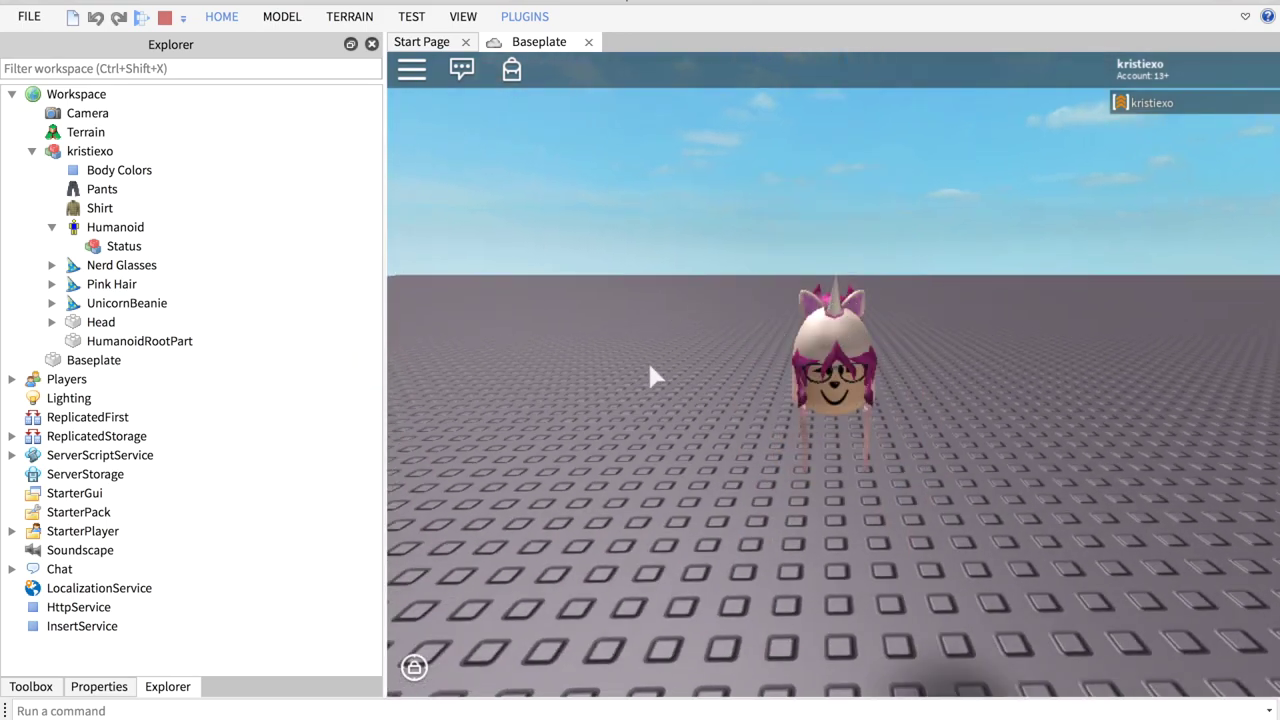
{"action": "left_click", "coordinate": [152, 316]}
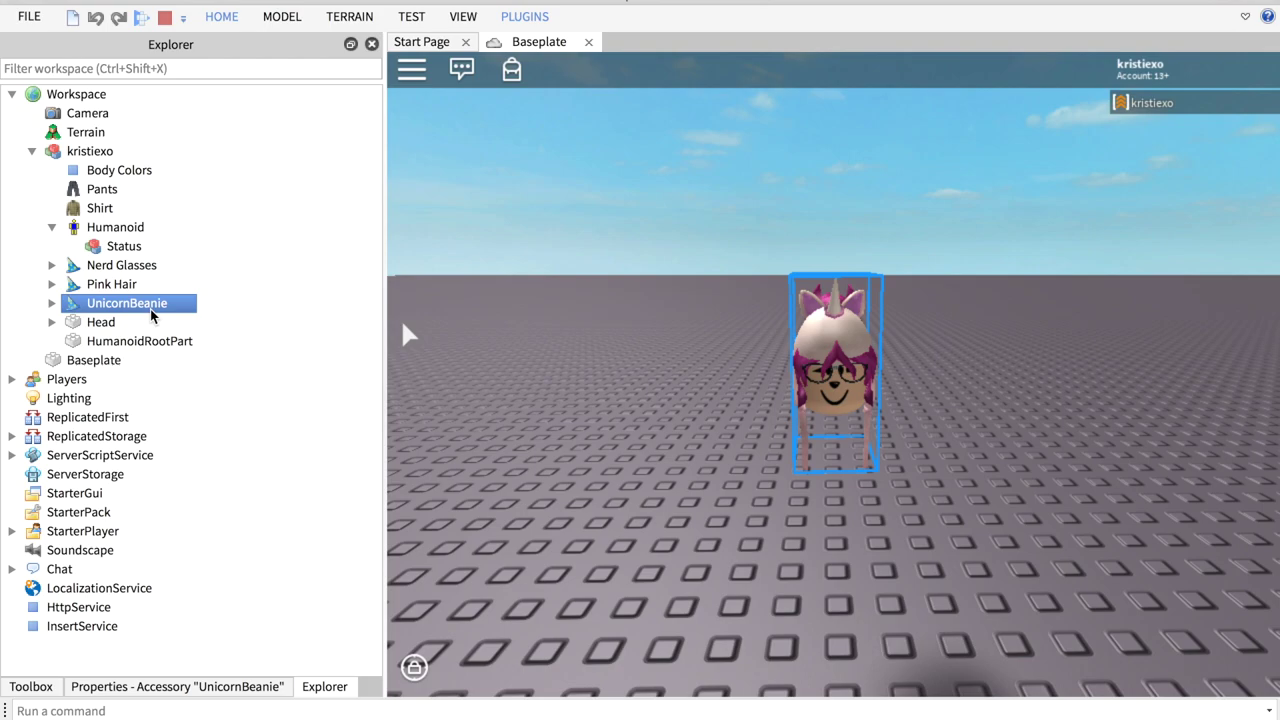
{"action": "key", "text": "Delete"}
{"action": "right_click_drag", "start_coordinate": [871, 292], "coordinate": [871, 300]}
{"action": "scroll", "coordinate": [871, 300], "scroll_direction": "up", "scroll_amount": 3}
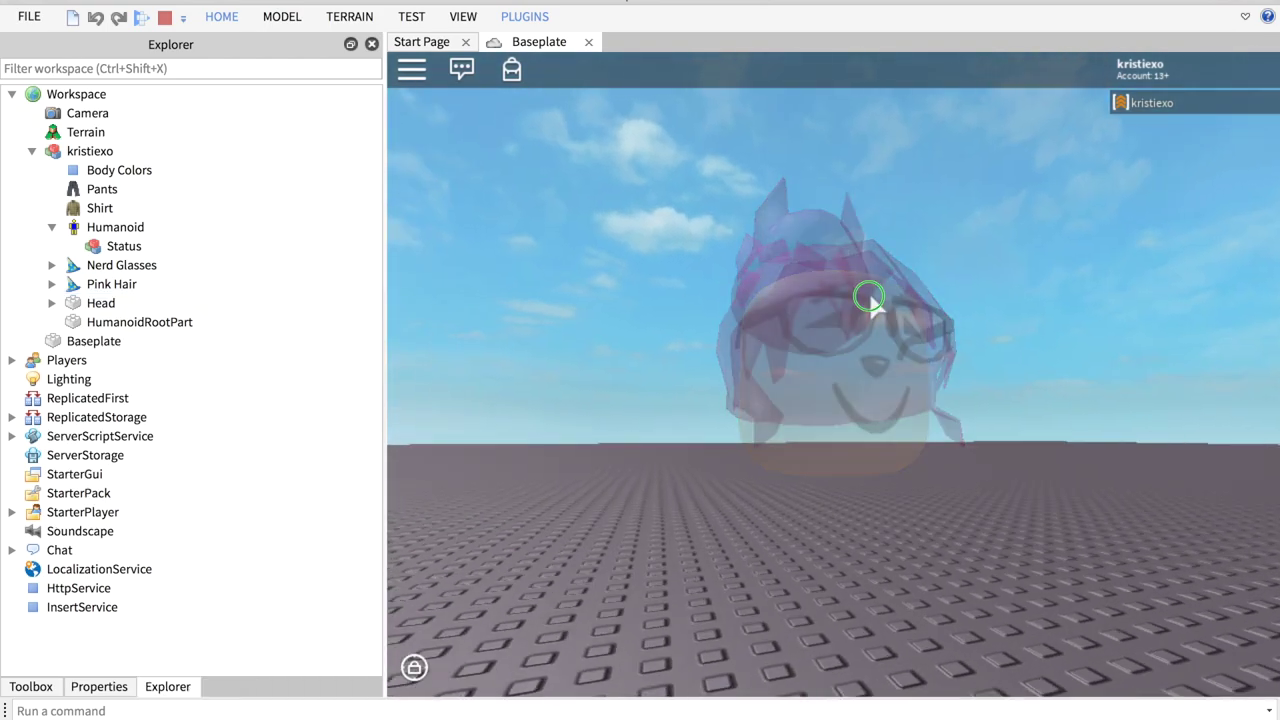
{"action": "scroll", "coordinate": [871, 300], "scroll_direction": "down", "scroll_amount": 6}
{"action": "scroll", "coordinate": [871, 300], "scroll_direction": "up", "scroll_amount": 2}
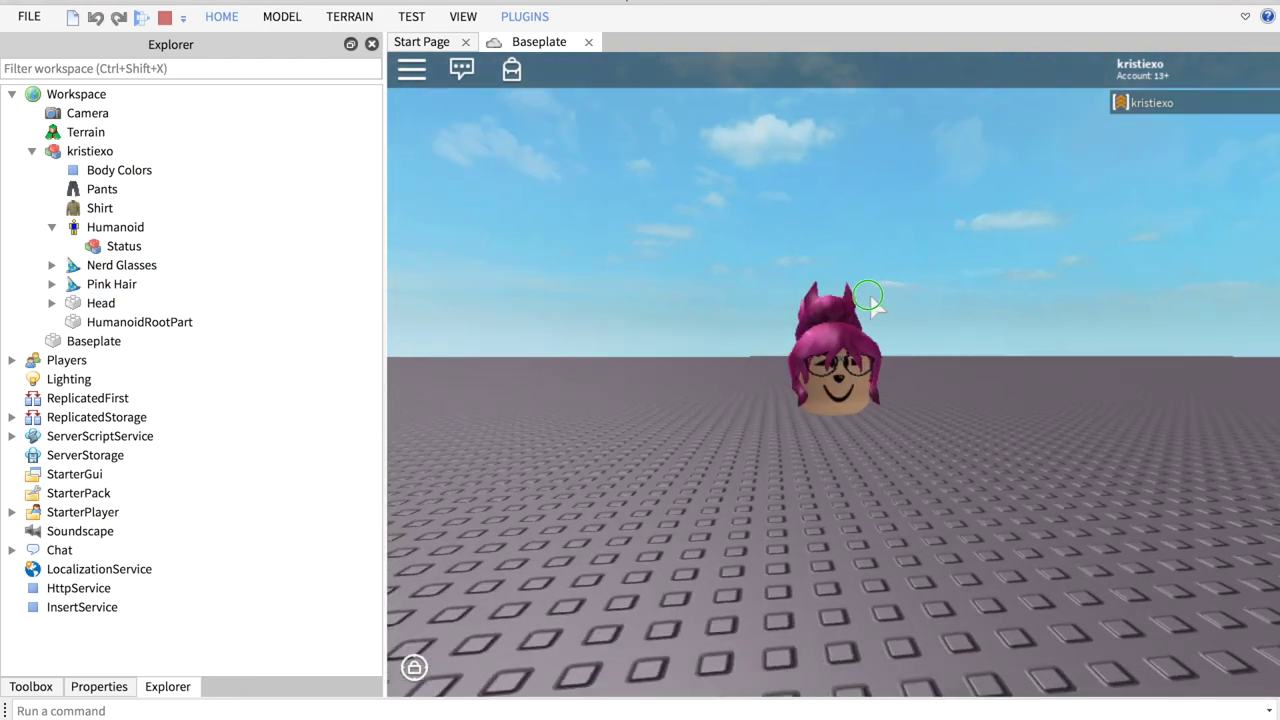
{"action": "right_click_drag", "start_coordinate": [868, 297], "coordinate": [870, 298]}
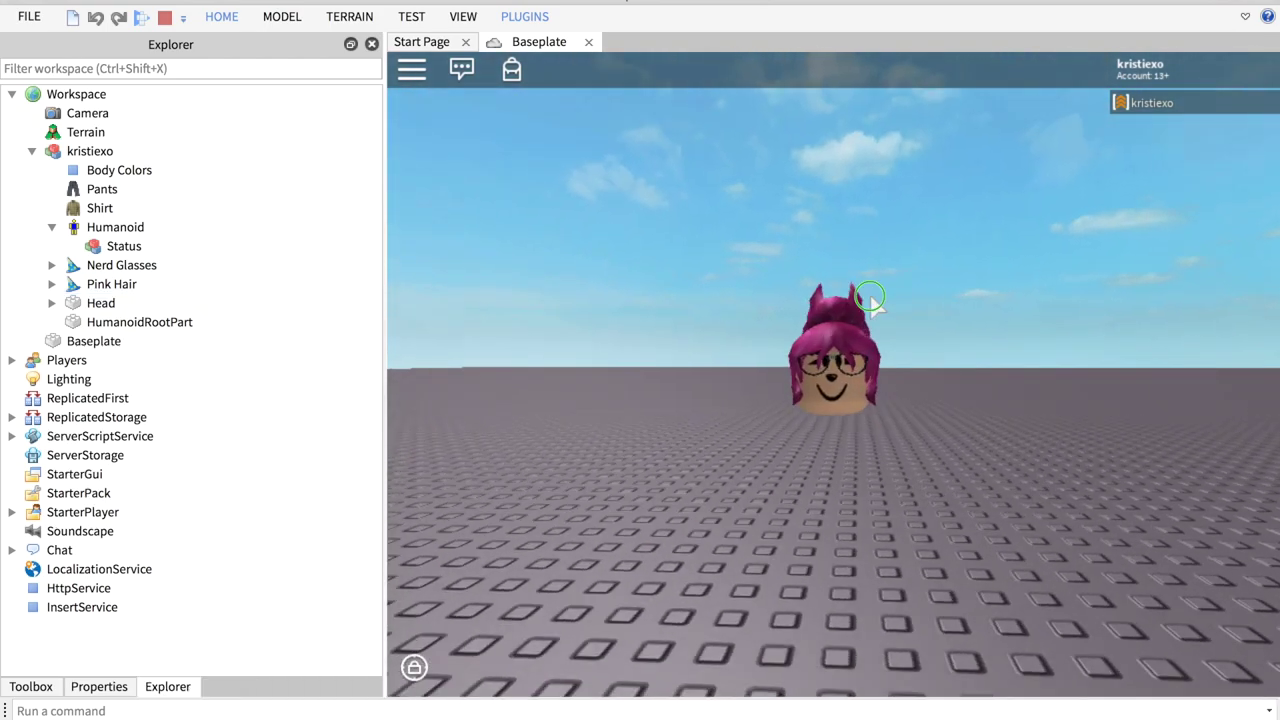
- Export the whole character model to the Desktop under the file name kristie
{"action": "left_click", "coordinate": [32, 151]}
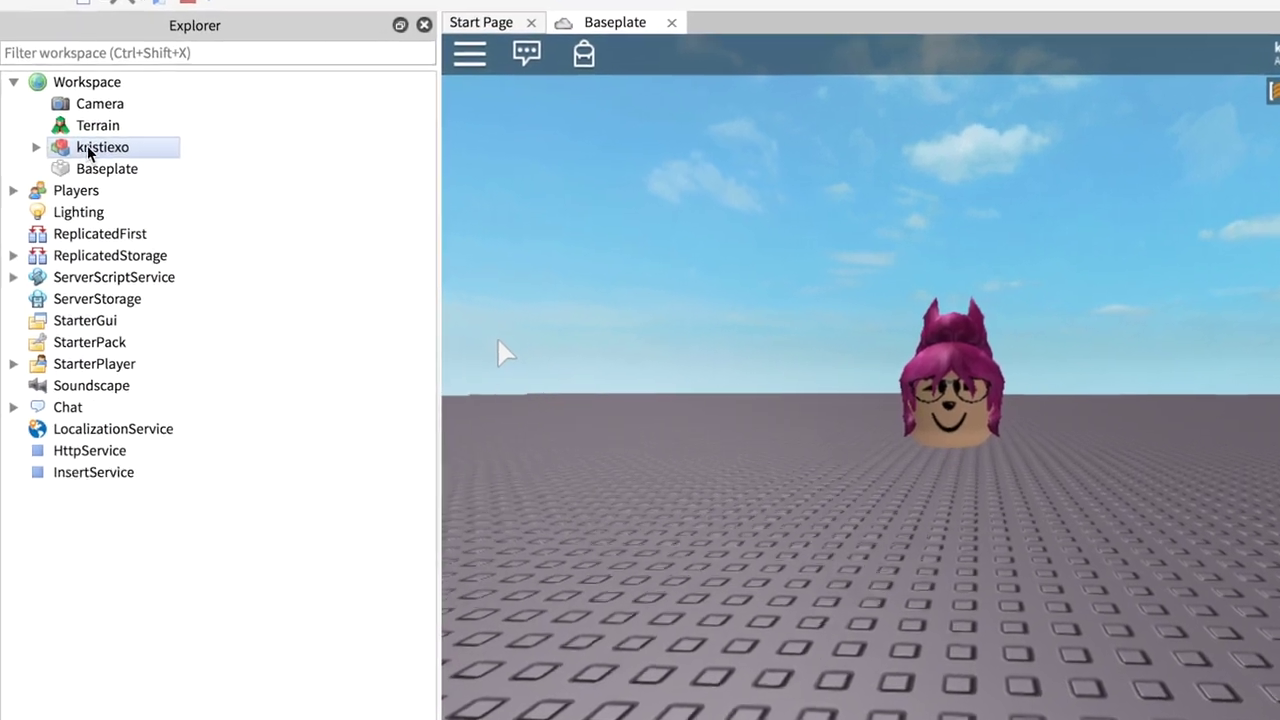
{"action": "left_click", "coordinate": [90, 148]}
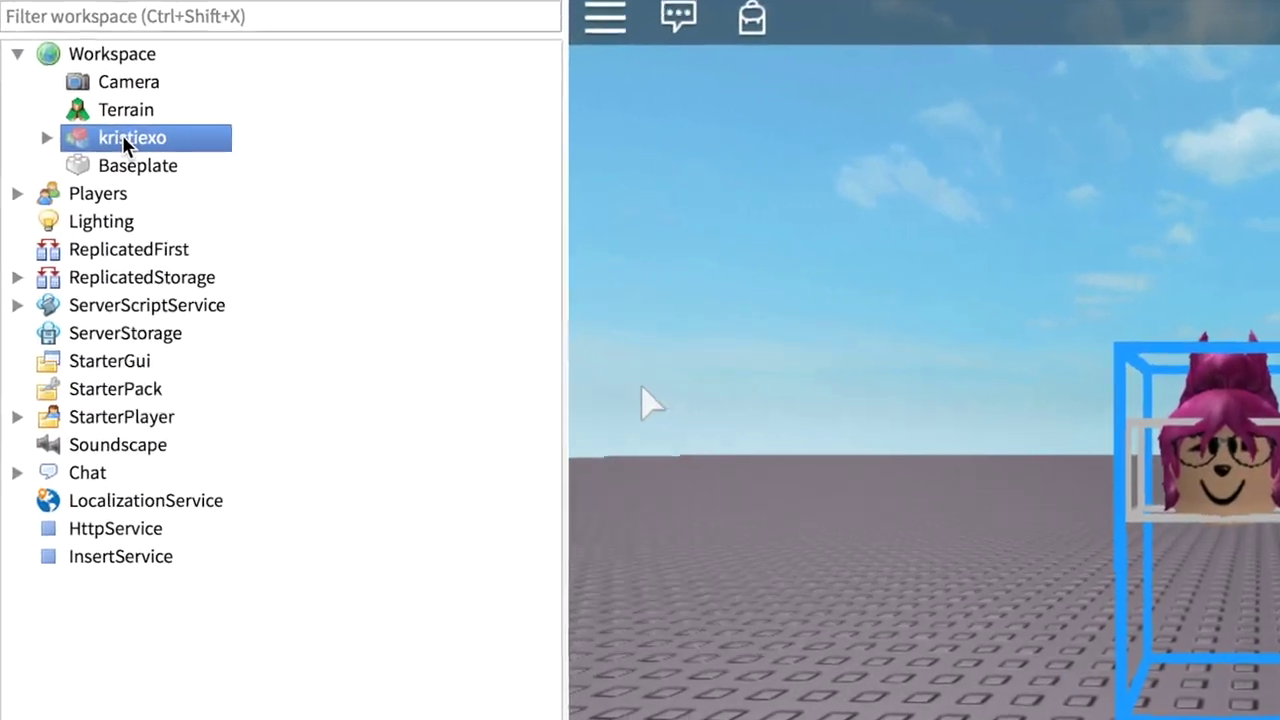
{"action": "right_click", "coordinate": [137, 140]}
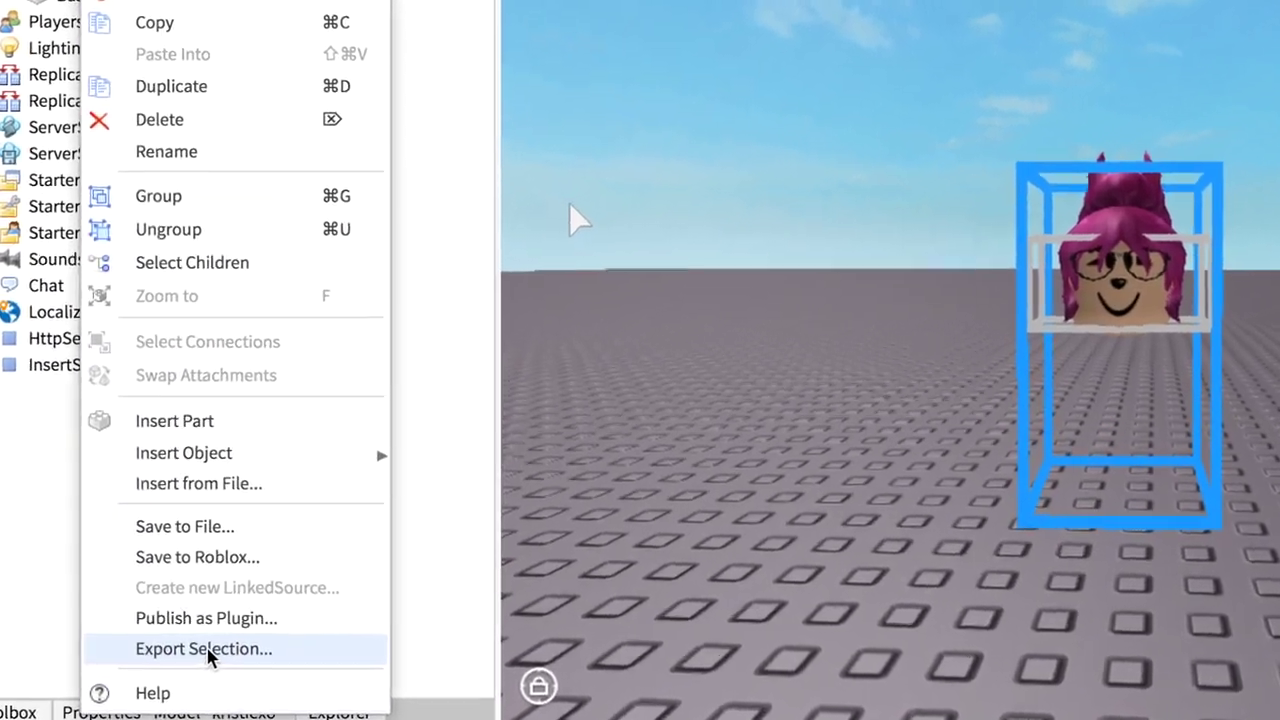
{"action": "left_click", "coordinate": [173, 640]}
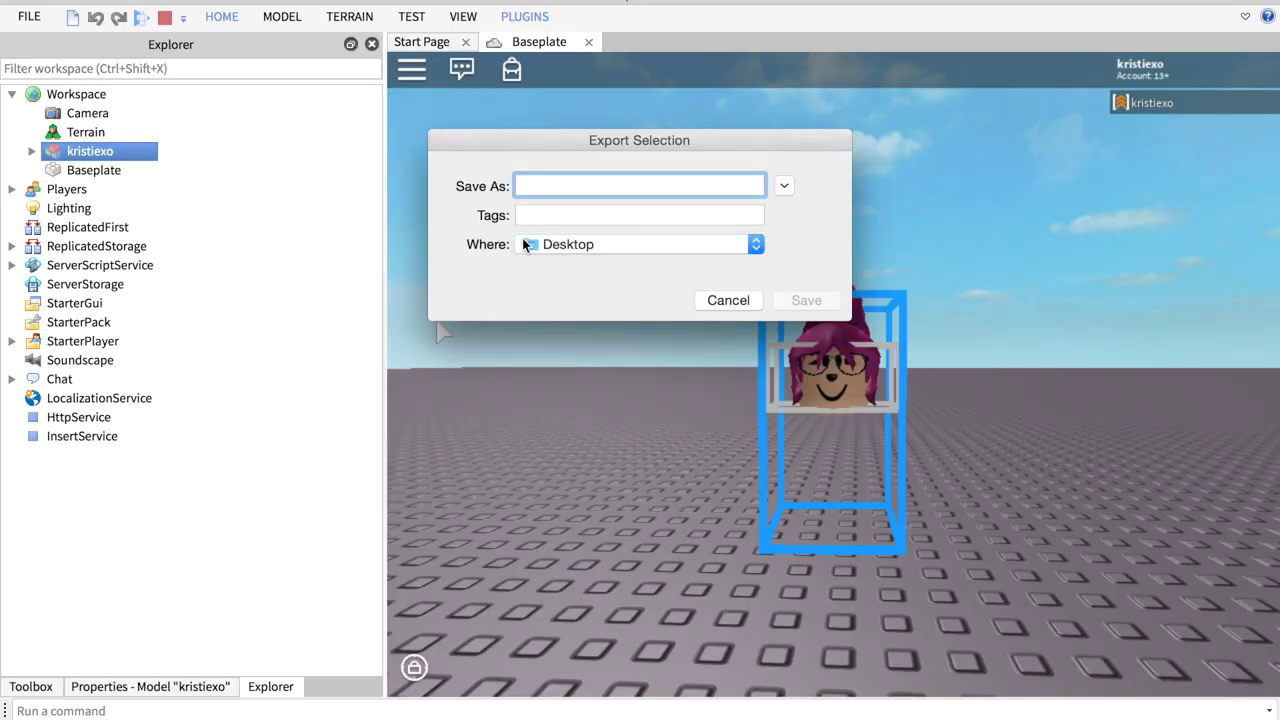
{"action": "type", "text": "kristie"}
{"action": "key", "text": "Return"}
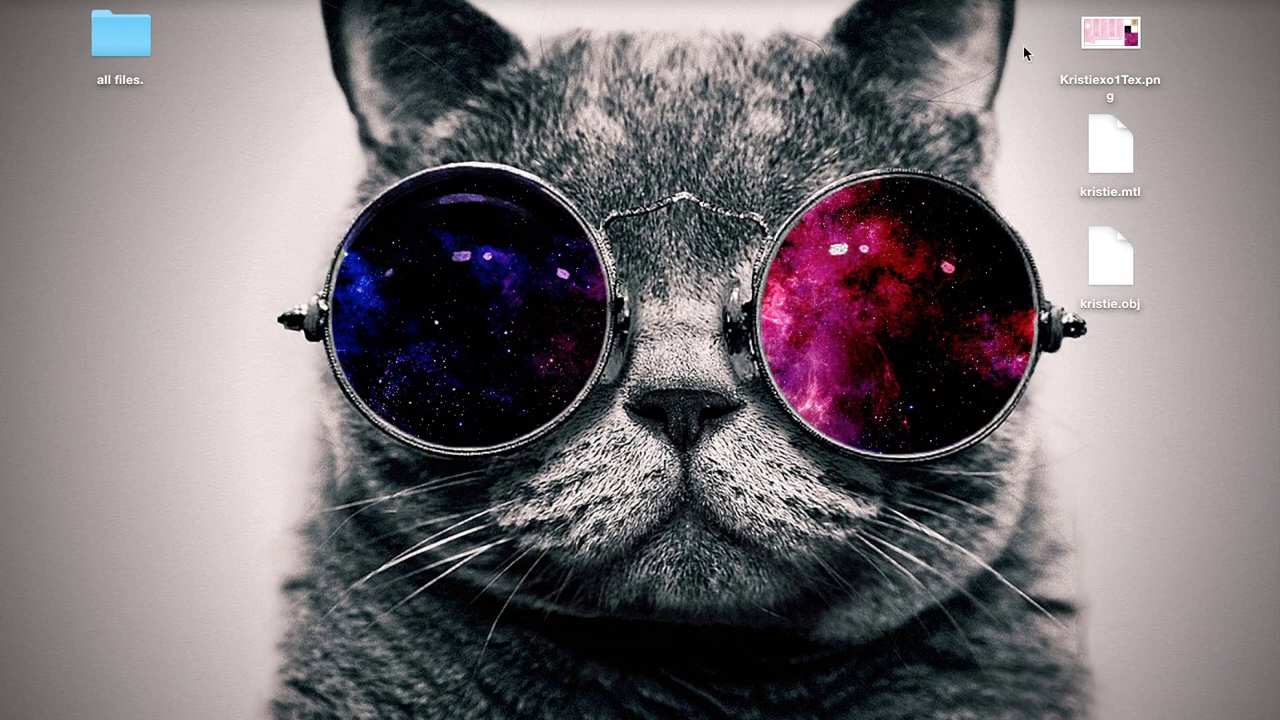
- Open the exported texture image Kristiexo1Tex.png from the desktop in Preview
{"action": "left_click_drag", "start_coordinate": [1042, 20], "coordinate": [1172, 402]}
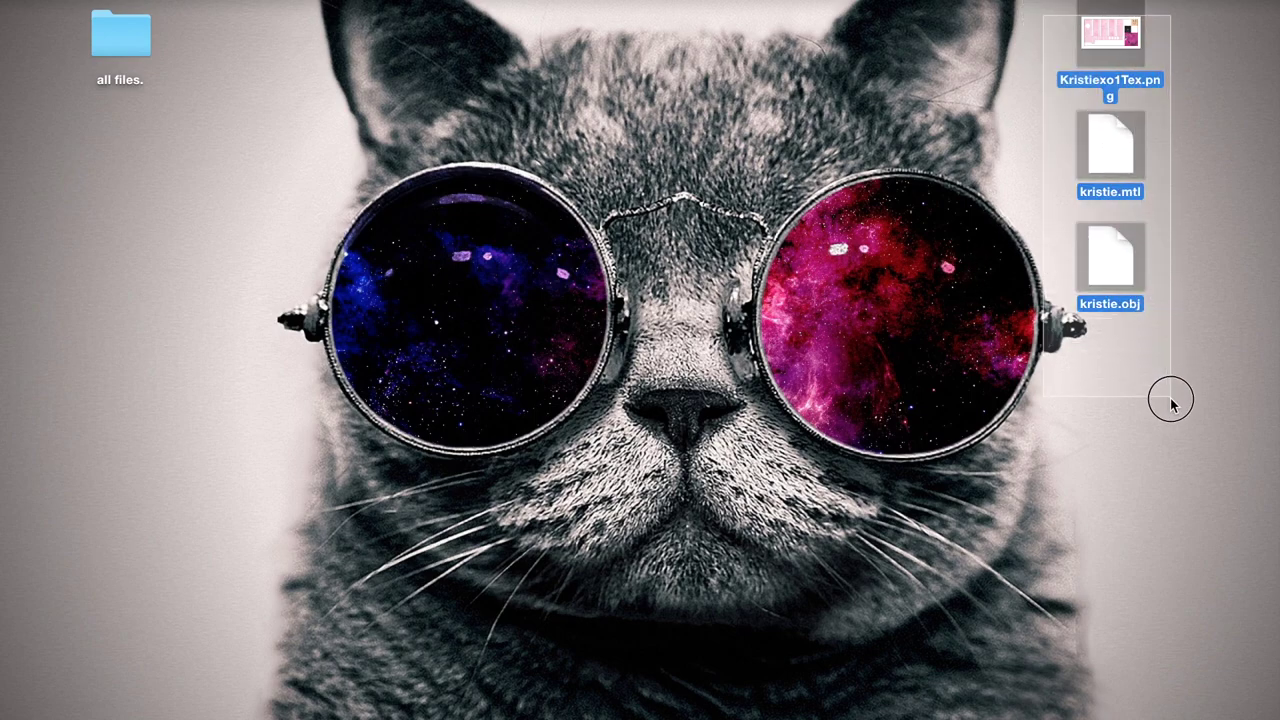
{"action": "left_click", "coordinate": [1161, 240]}
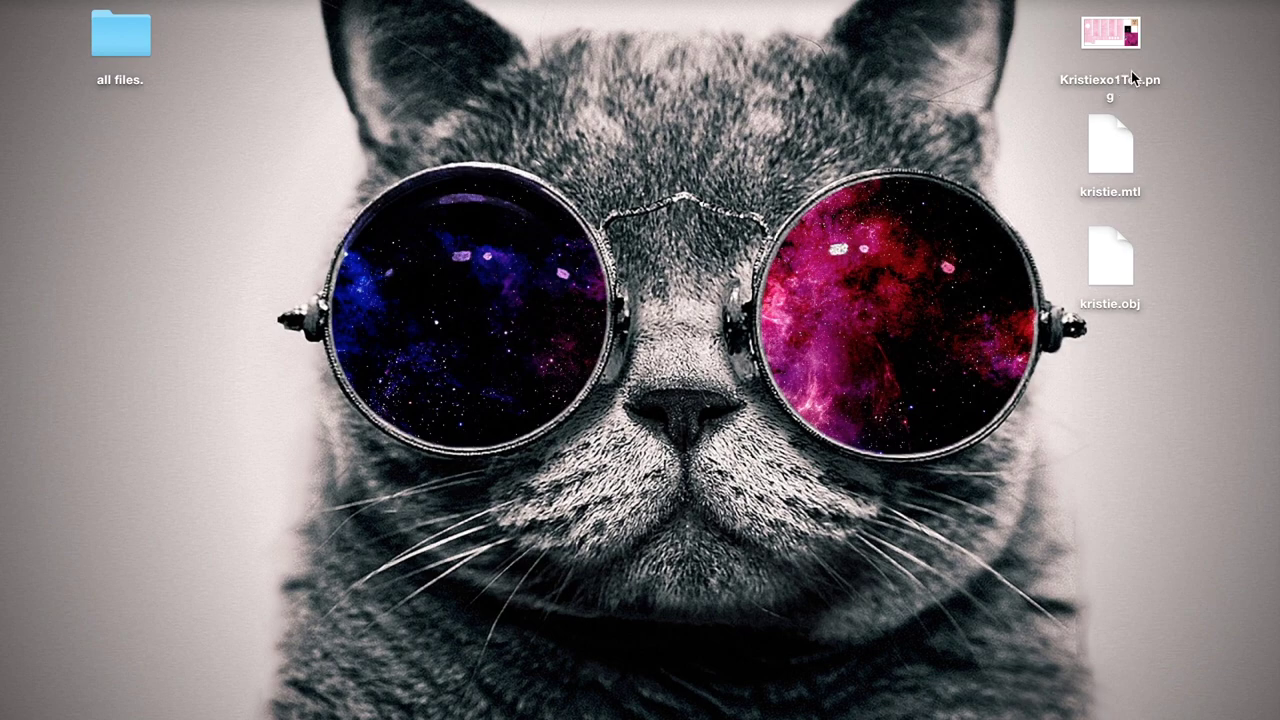
{"action": "left_click", "coordinate": [1113, 37]}
{"action": "double_click", "coordinate": [1113, 37]}
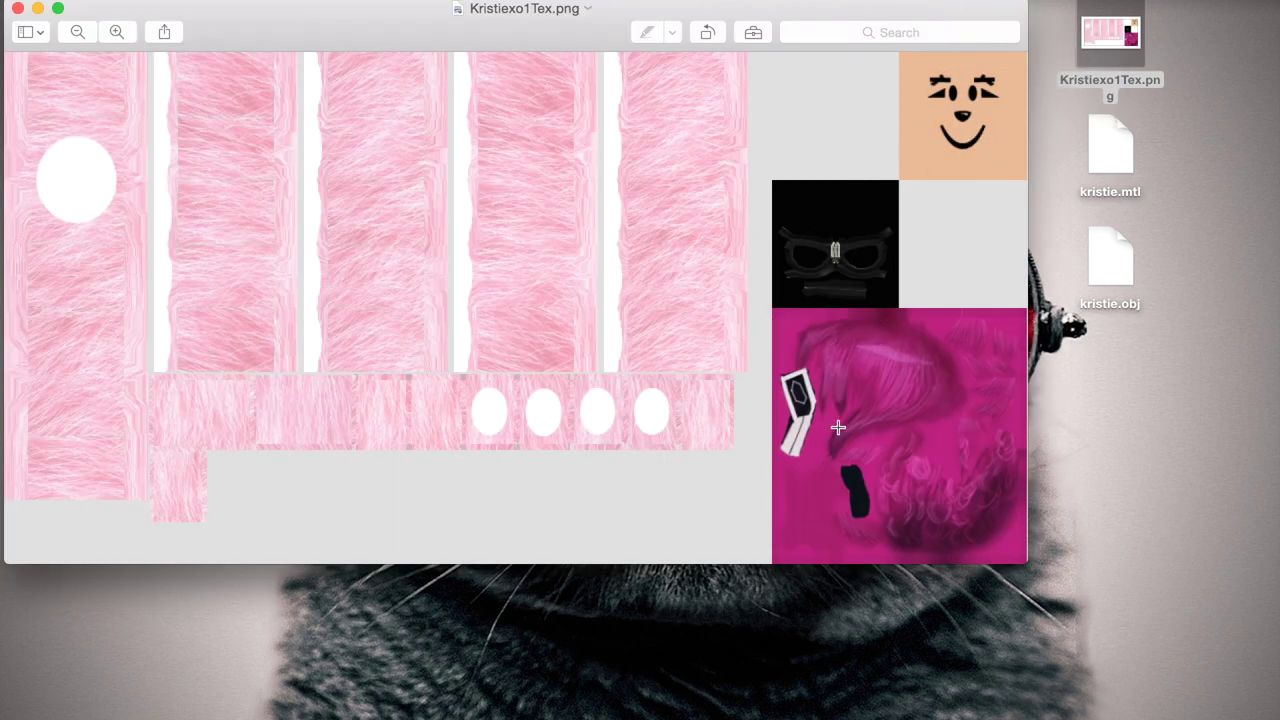
{"action": "left_click_drag", "start_coordinate": [753, 33], "coordinate": [837, 72]}
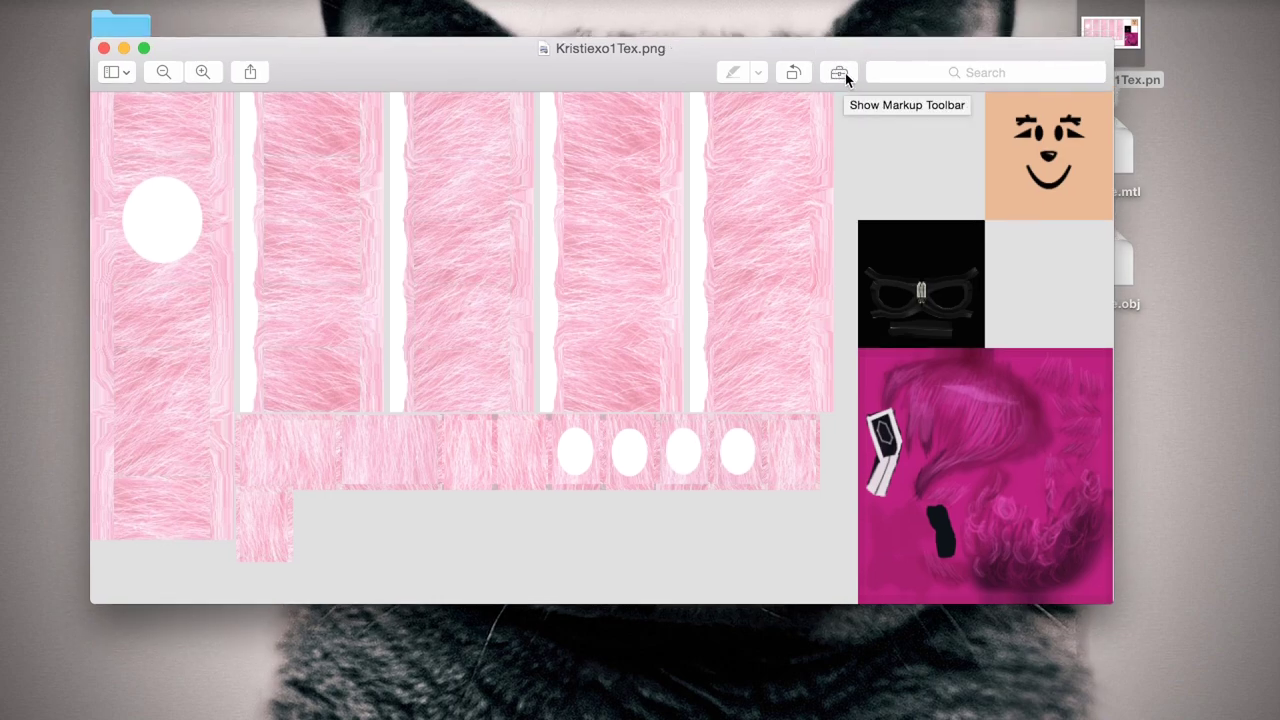
- Show the markup tools and set the shape fill to pink and the border colour to none
{"action": "left_click", "coordinate": [838, 73]}
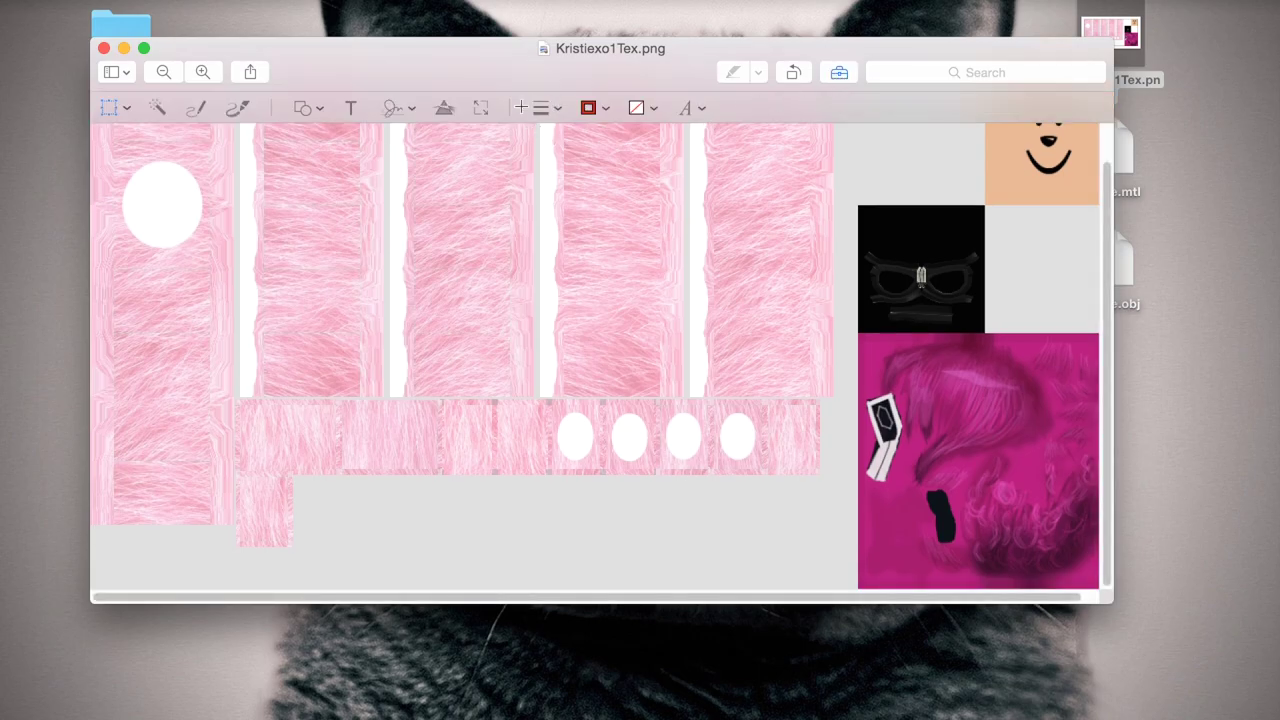
{"action": "left_click", "coordinate": [651, 110]}
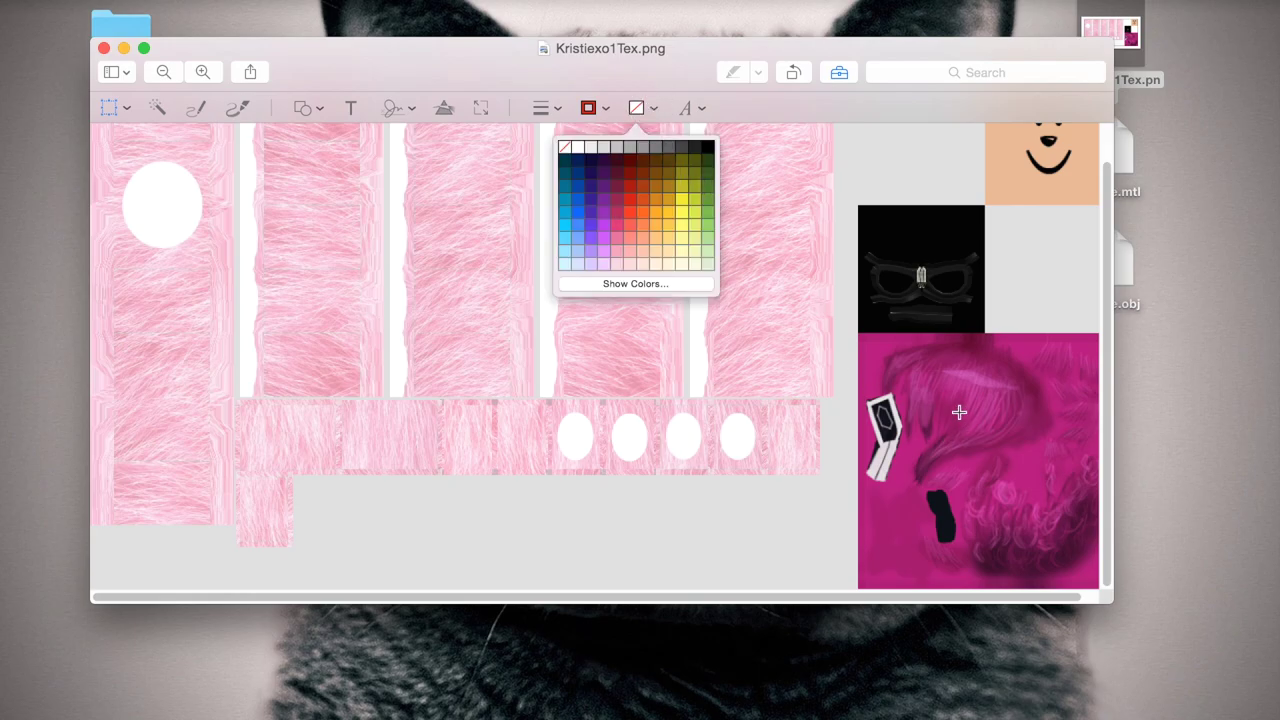
{"action": "left_click", "coordinate": [618, 228]}
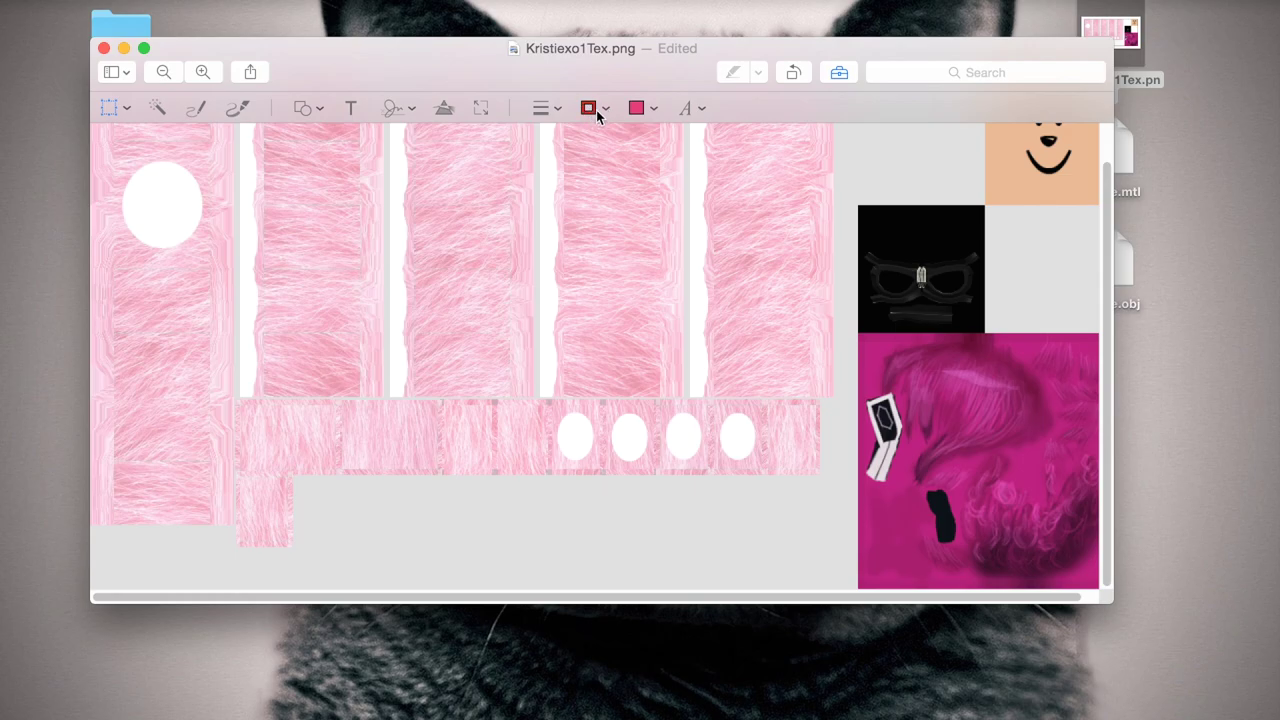
{"action": "left_click", "coordinate": [598, 109]}
{"action": "left_click", "coordinate": [584, 119]}
{"action": "left_click", "coordinate": [591, 112]}
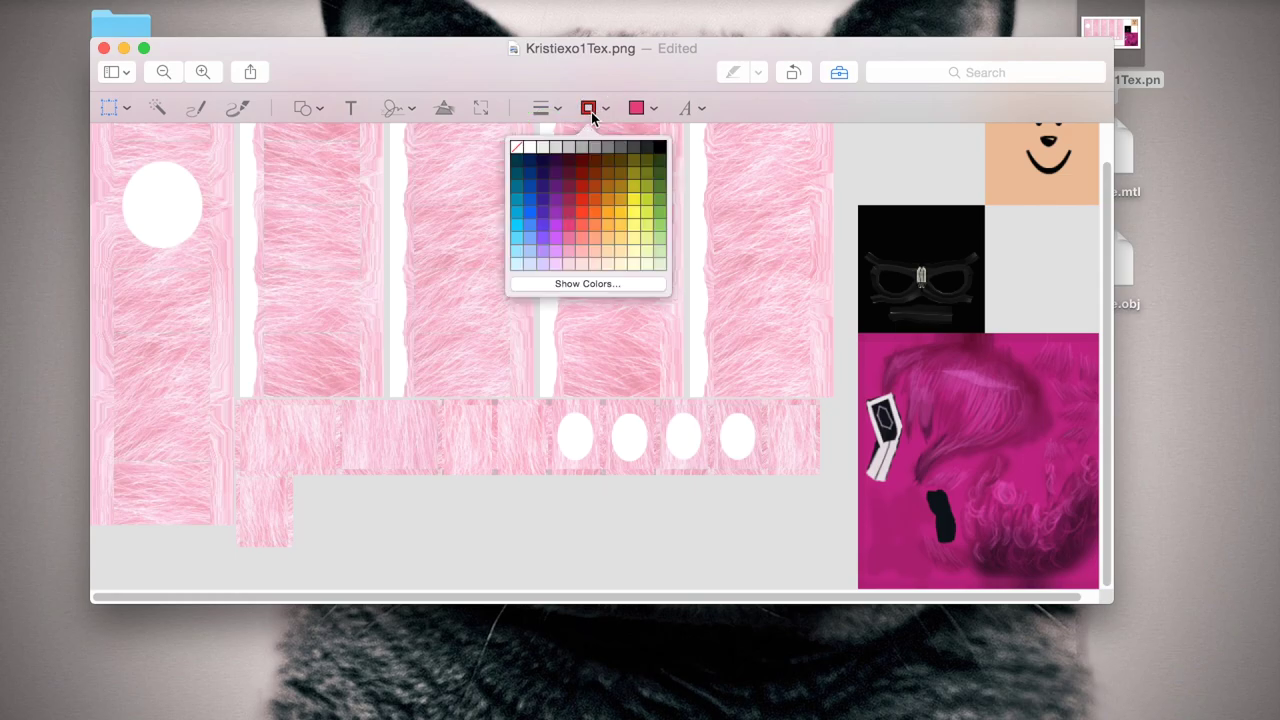
{"action": "left_click", "coordinate": [516, 149]}
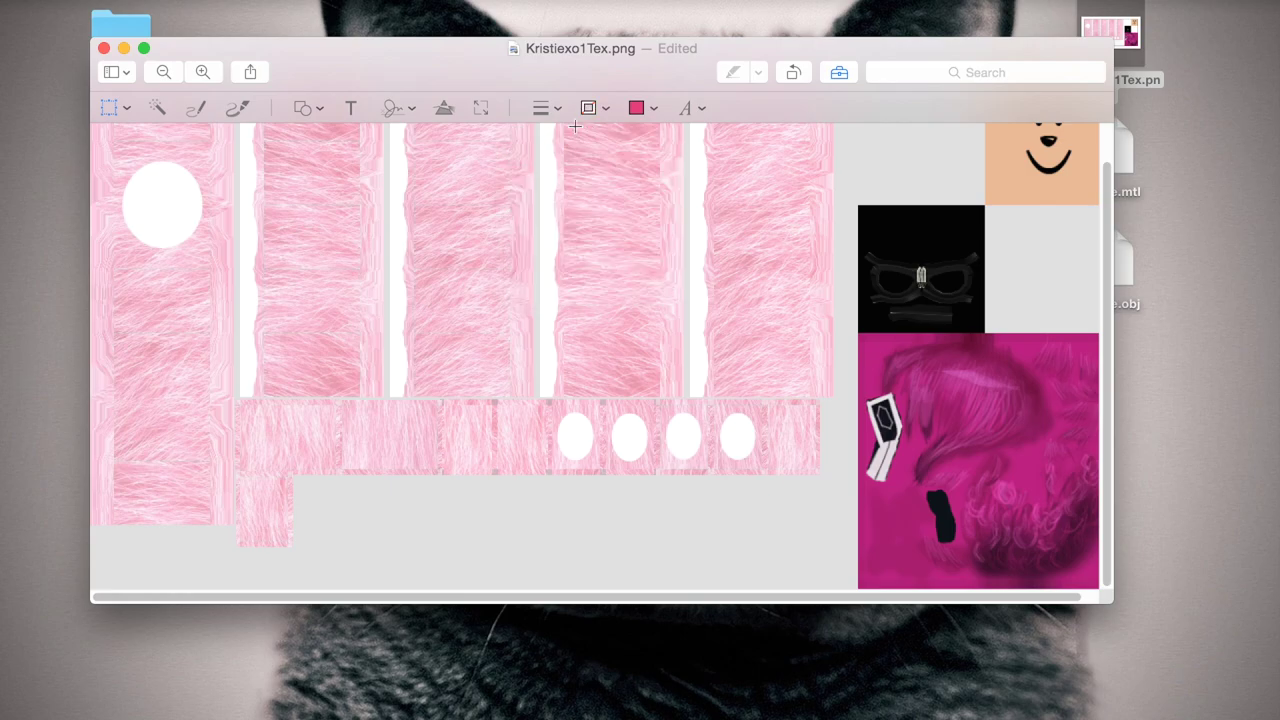
- Cover the magenta hair texture completely with a filled pink rectangle and close the image
{"action": "left_click", "coordinate": [305, 110]}
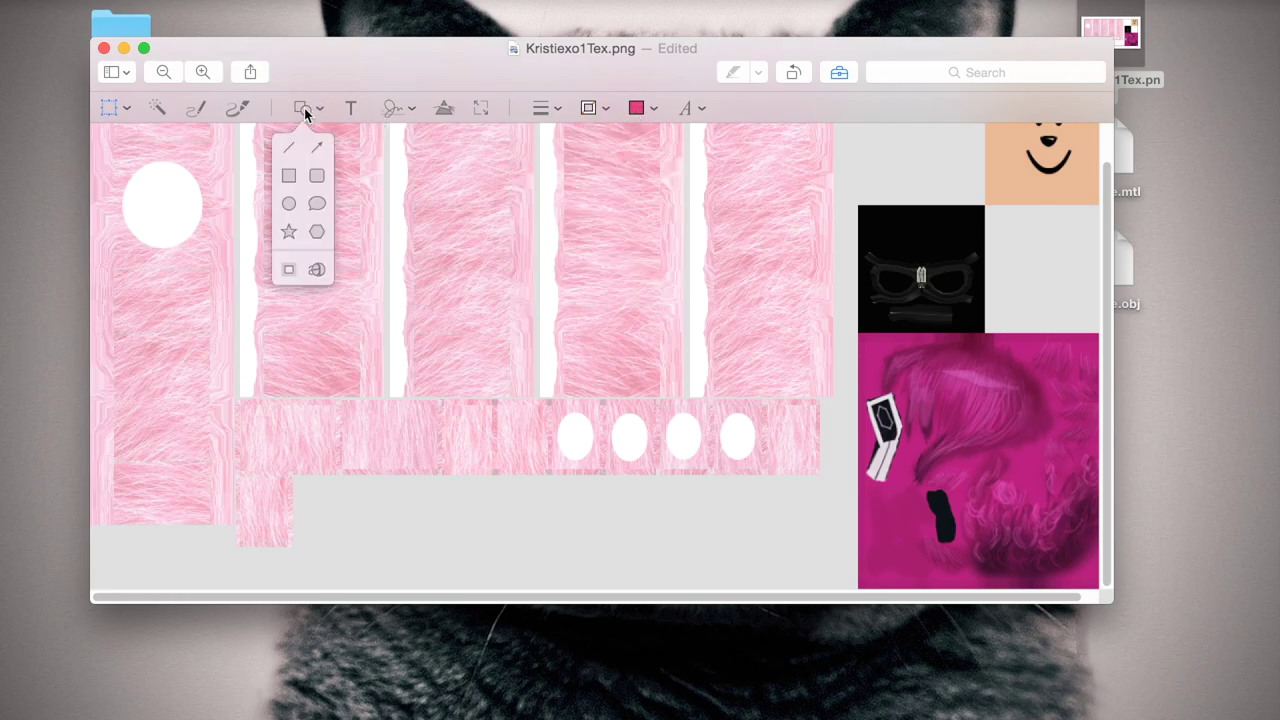
{"action": "left_click", "coordinate": [289, 176]}
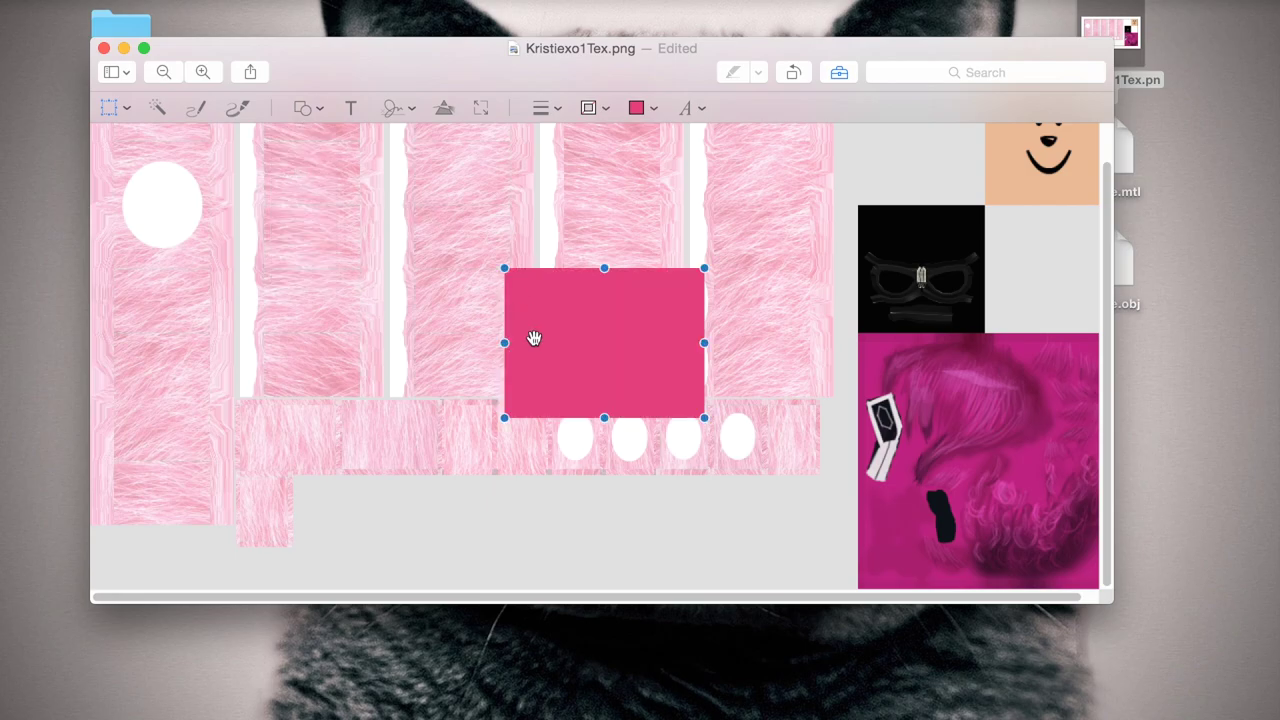
{"action": "left_click_drag", "start_coordinate": [548, 333], "coordinate": [908, 401]}
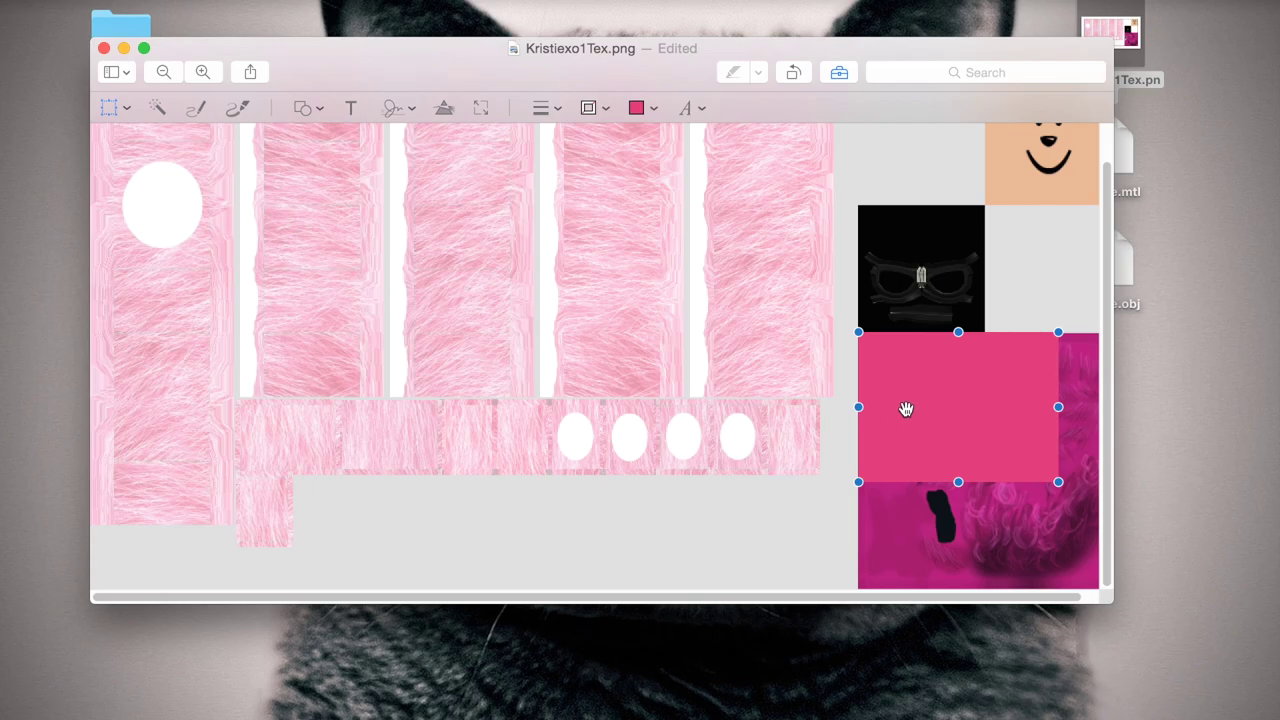
{"action": "left_click_drag", "start_coordinate": [1058, 486], "coordinate": [1106, 592]}
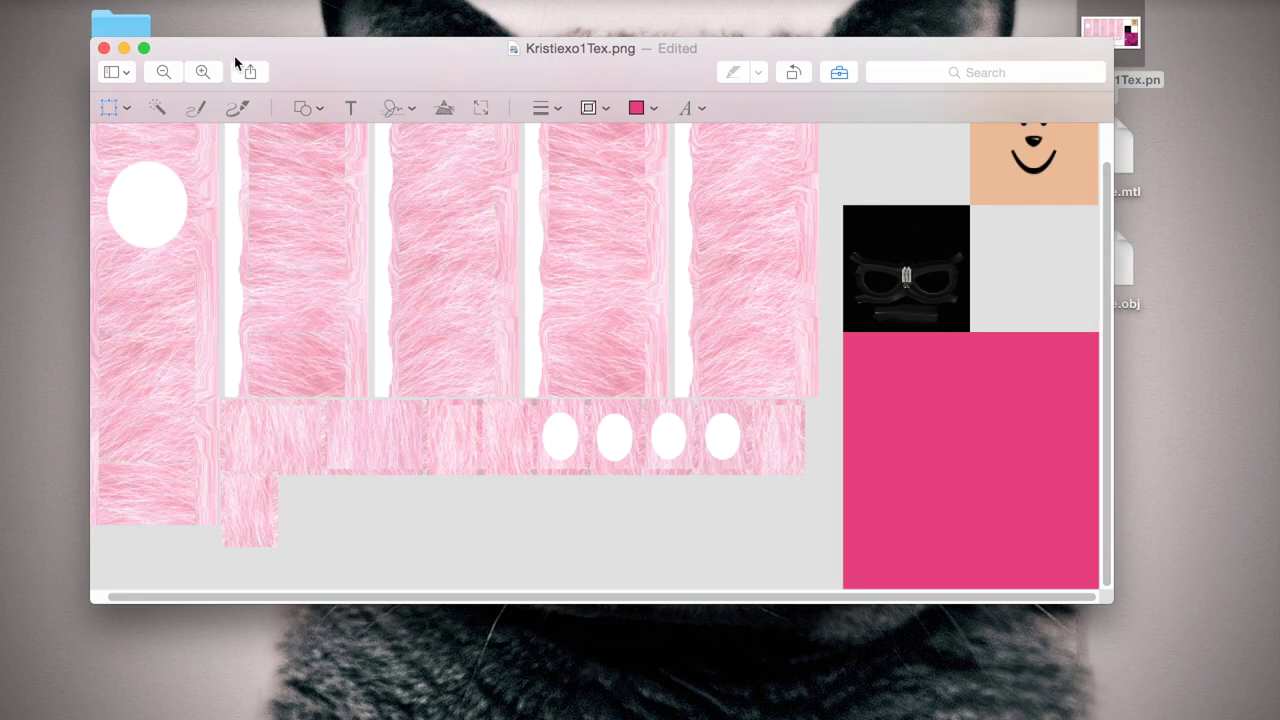
{"action": "left_click", "coordinate": [104, 48]}
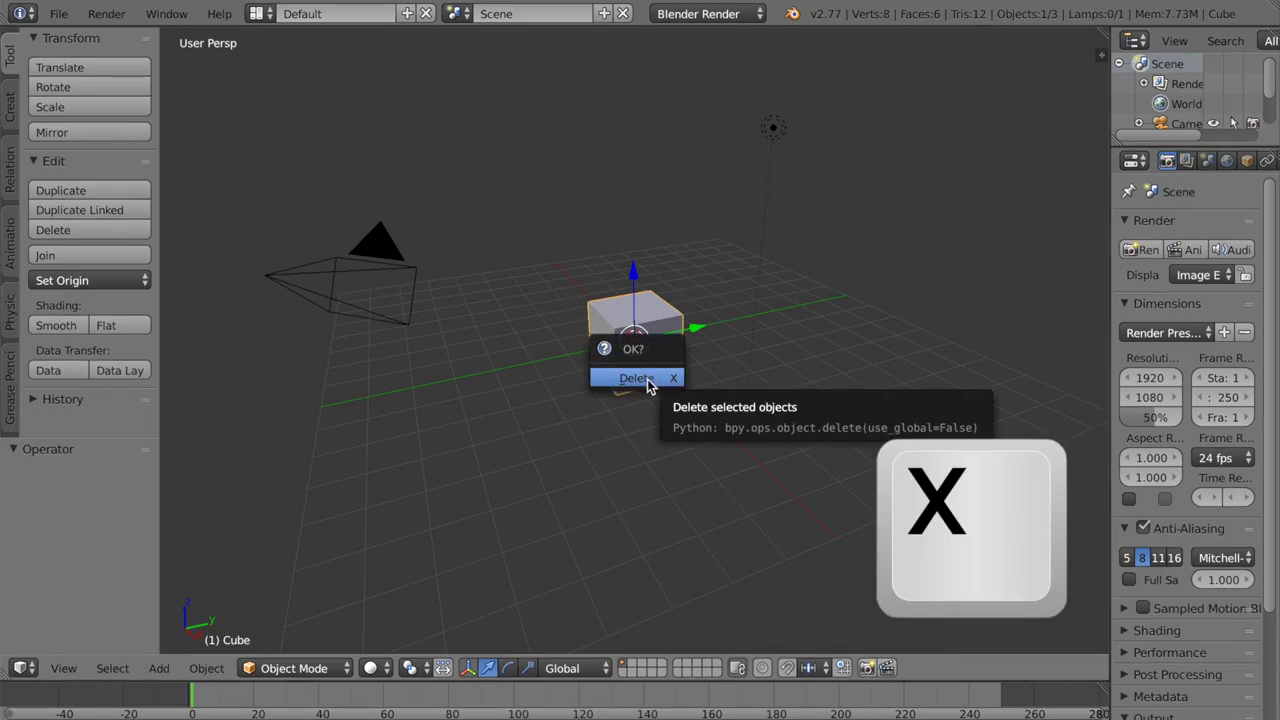
- Delete the default cube and import kristie.obj as a Wavefront model
{"action": "left_click", "coordinate": [648, 383]}
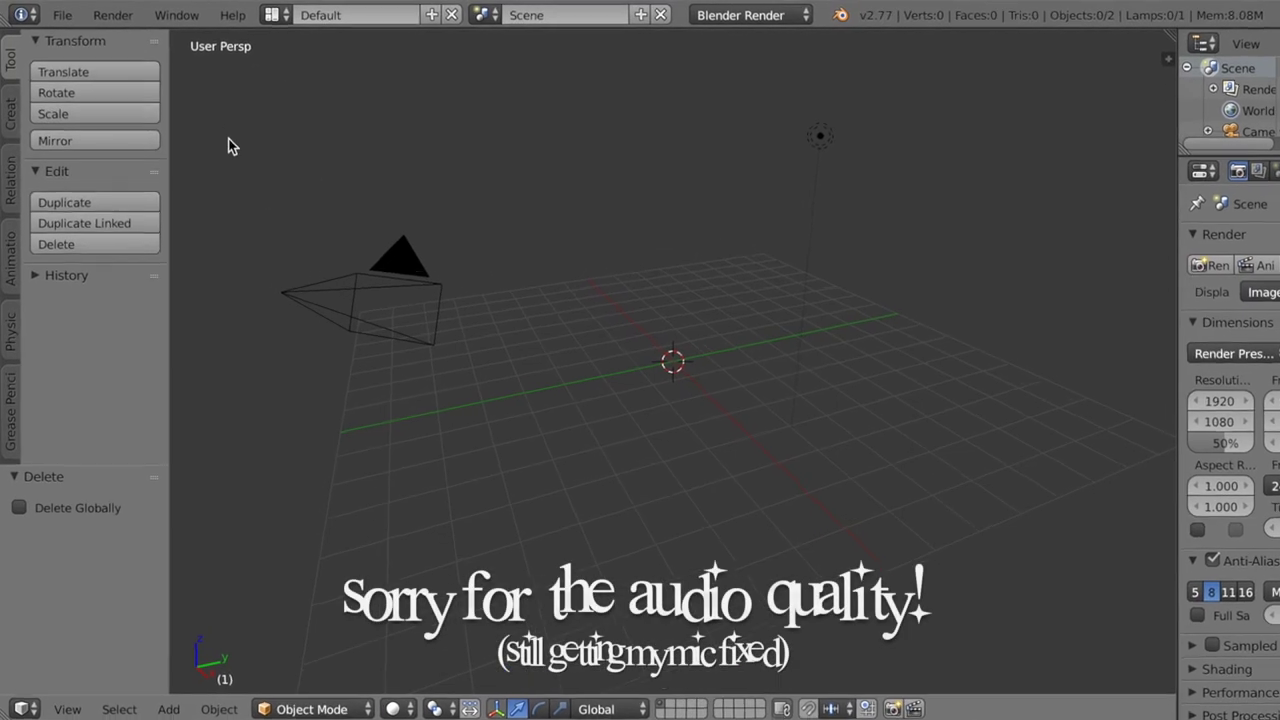
{"action": "left_click", "coordinate": [68, 20]}
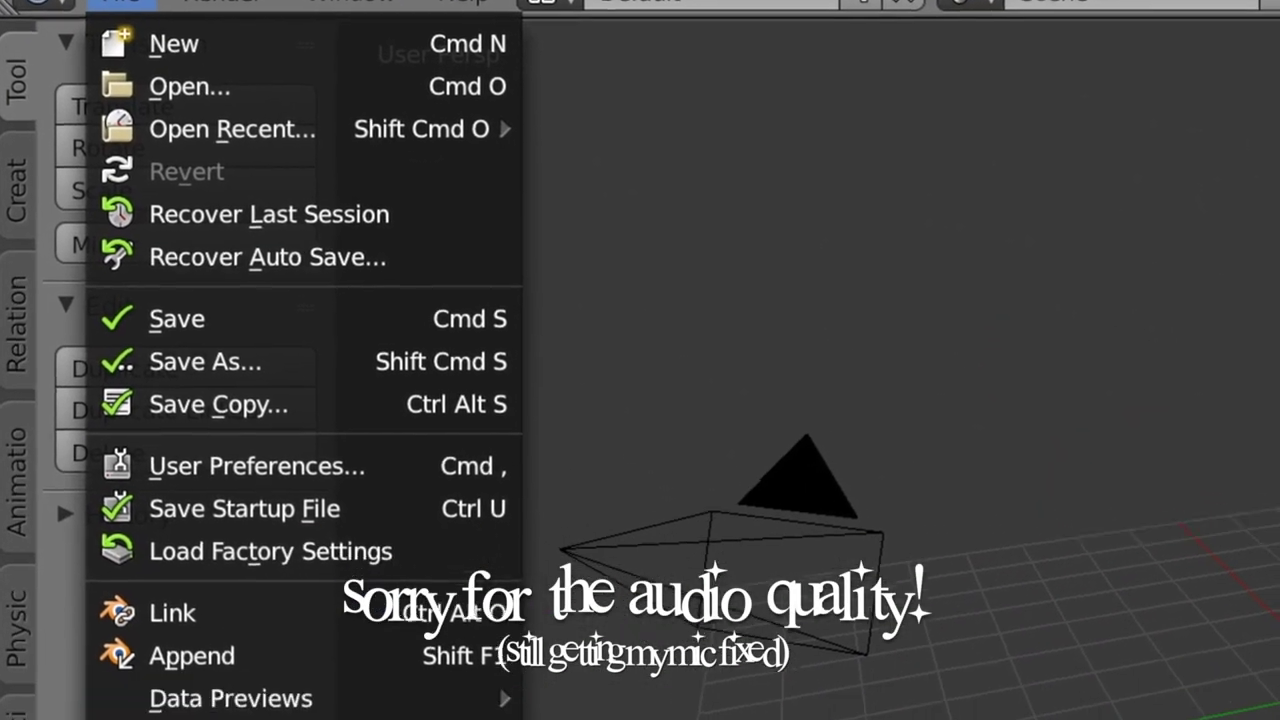
{"action": "mouse_move", "coordinate": [176, 507]}
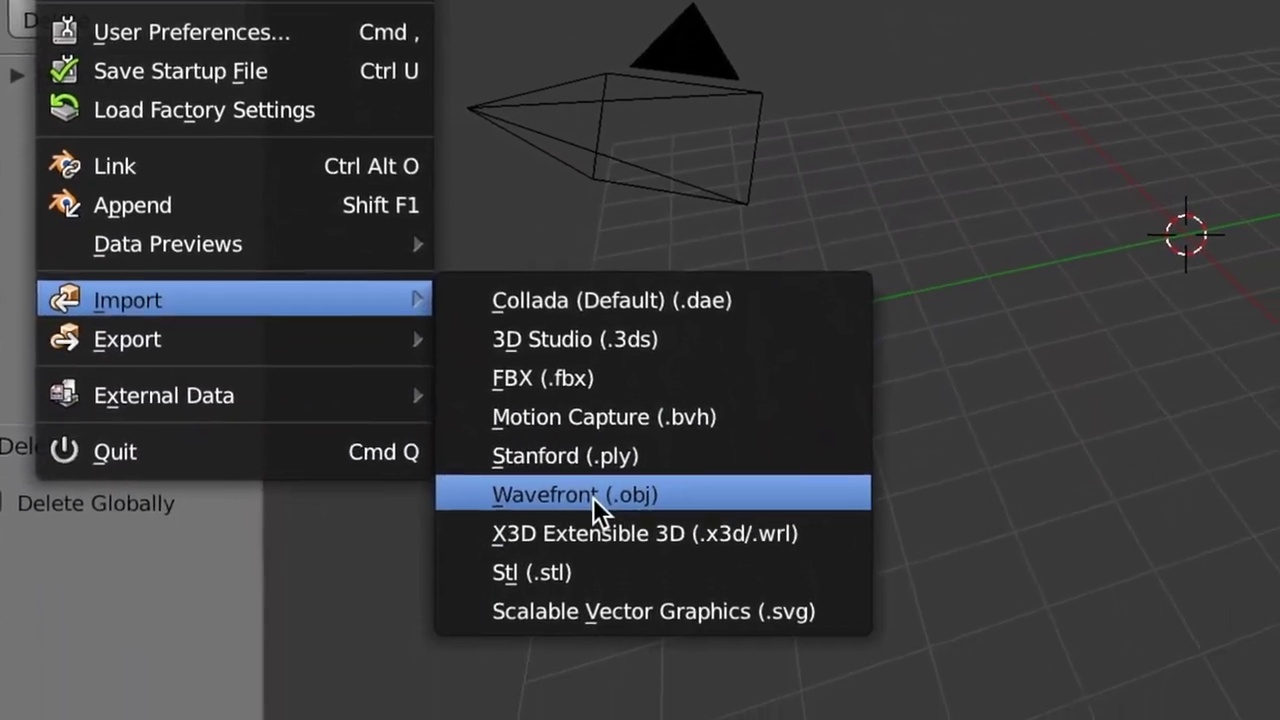
{"action": "left_click", "coordinate": [586, 428]}
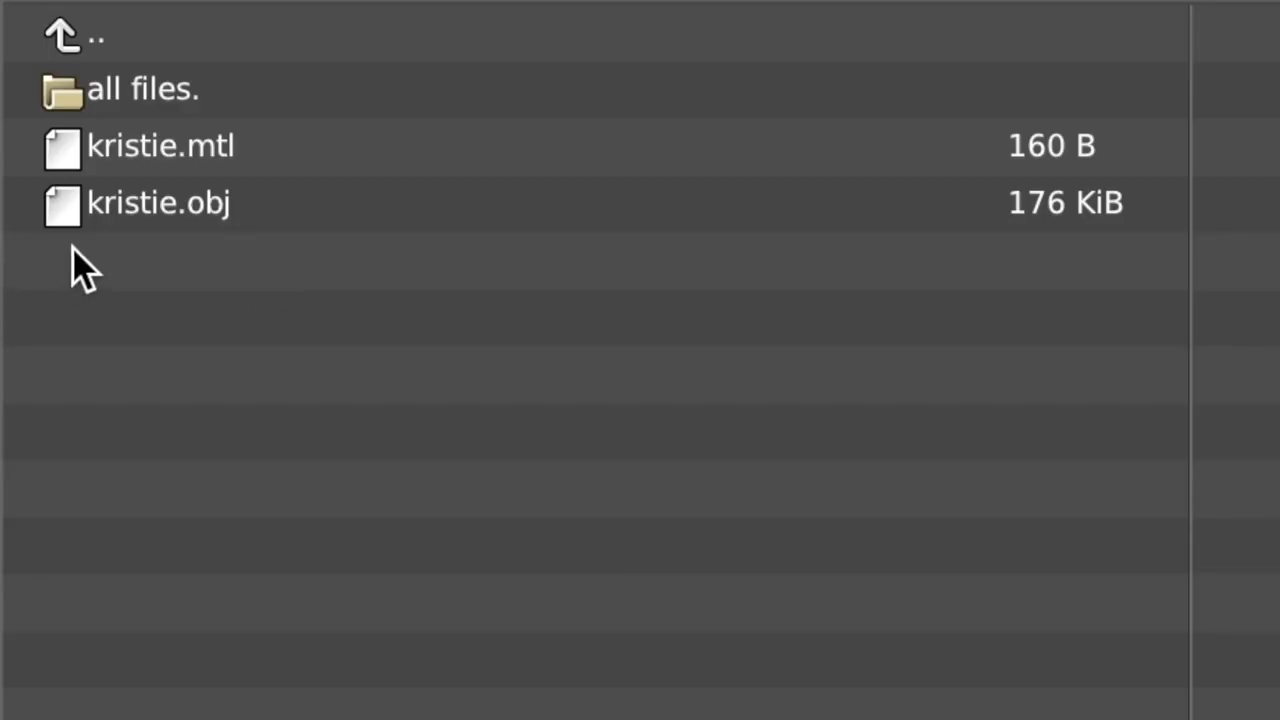
{"action": "double_click", "coordinate": [228, 215]}
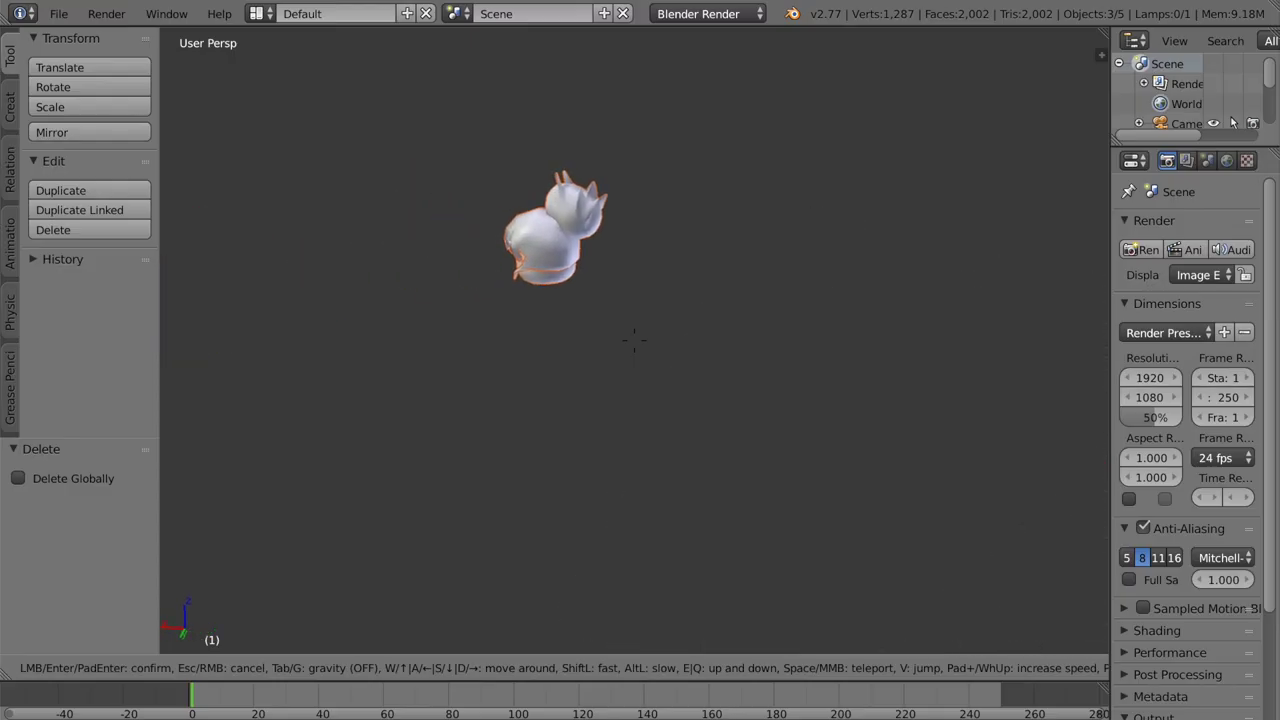
- Move the imported model over the grid, about 11.4 along the Y axis and about -1.3 along the X axis
{"action": "key", "text": "w"}
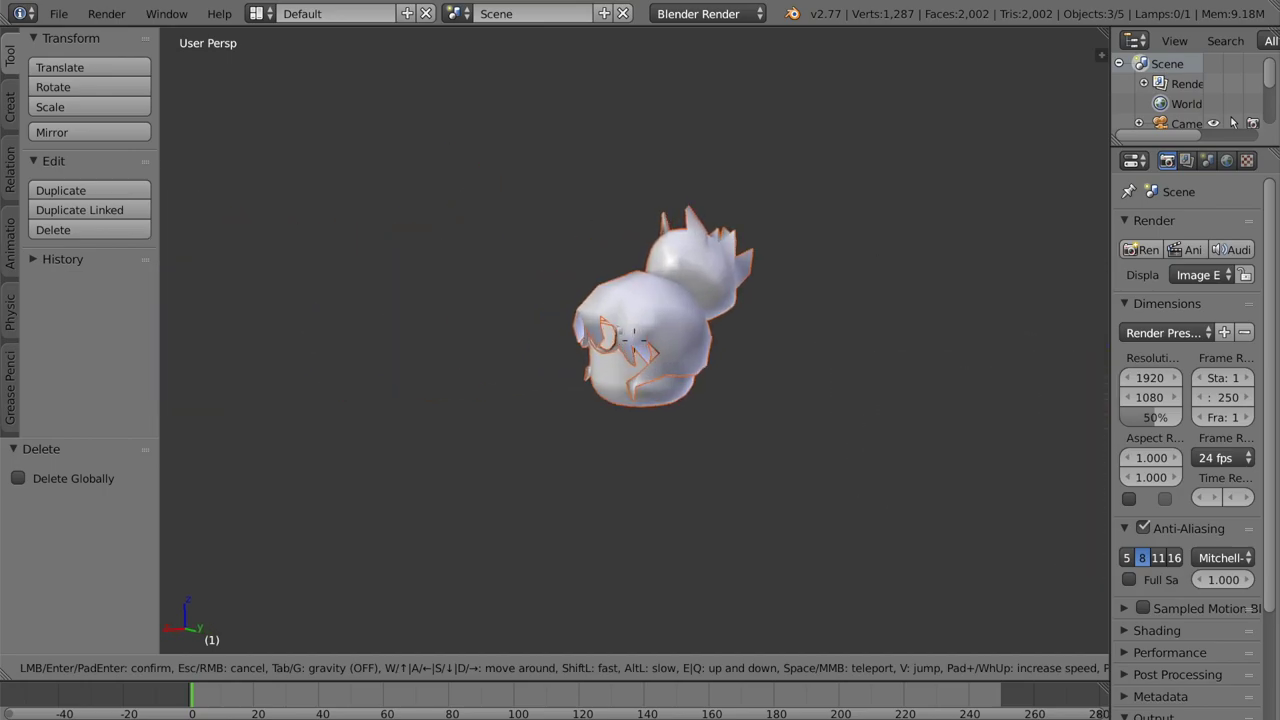
{"action": "key", "text": "s"}
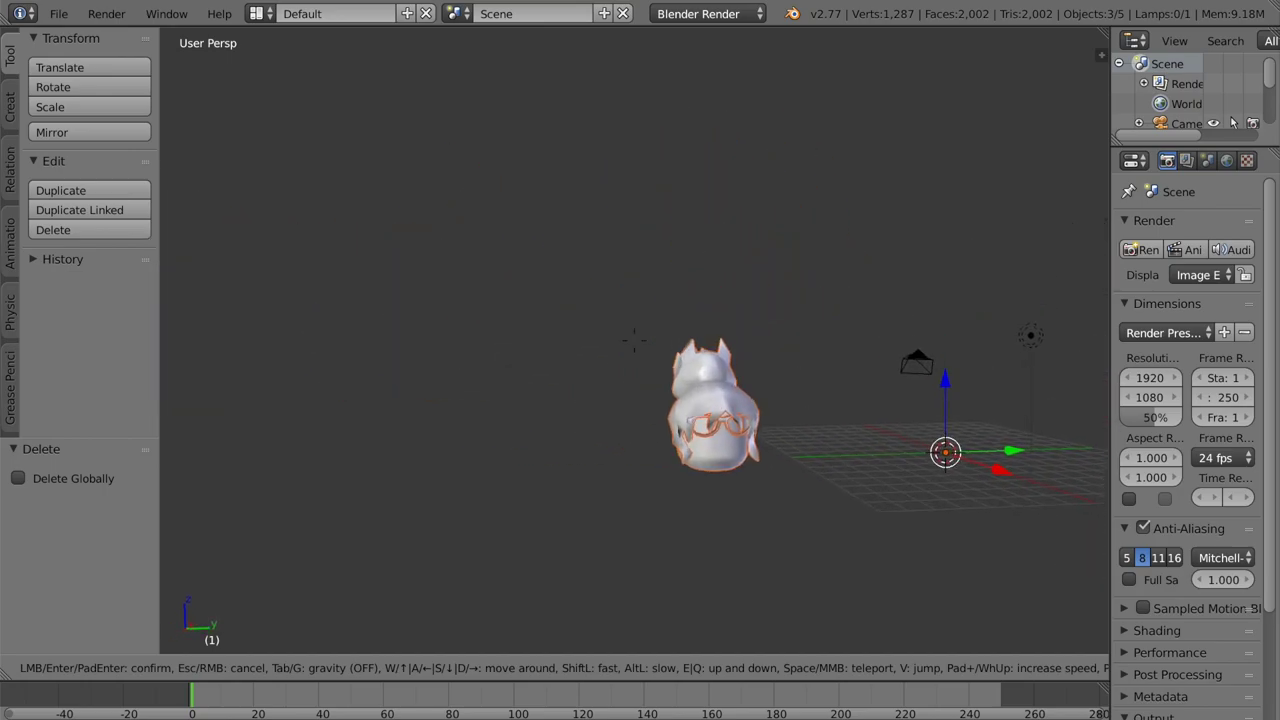
{"action": "key", "text": "w"}
{"action": "key", "text": "s"}
{"action": "left_click", "coordinate": [633, 340]}
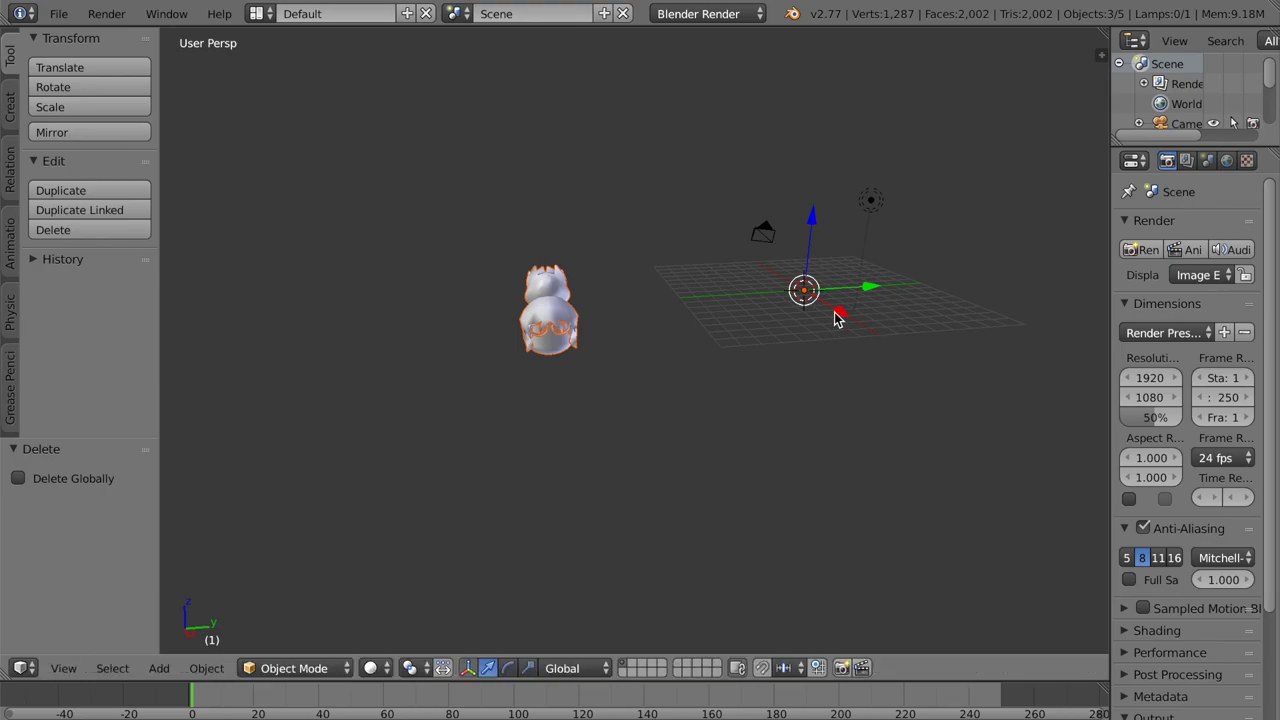
{"action": "key", "text": "g"}
{"action": "key", "text": "x"}
{"action": "left_click", "coordinate": [808, 266]}
{"action": "left_click_drag", "start_coordinate": [820, 261], "coordinate": [953, 257]}
{"action": "key", "text": "shift+f"}
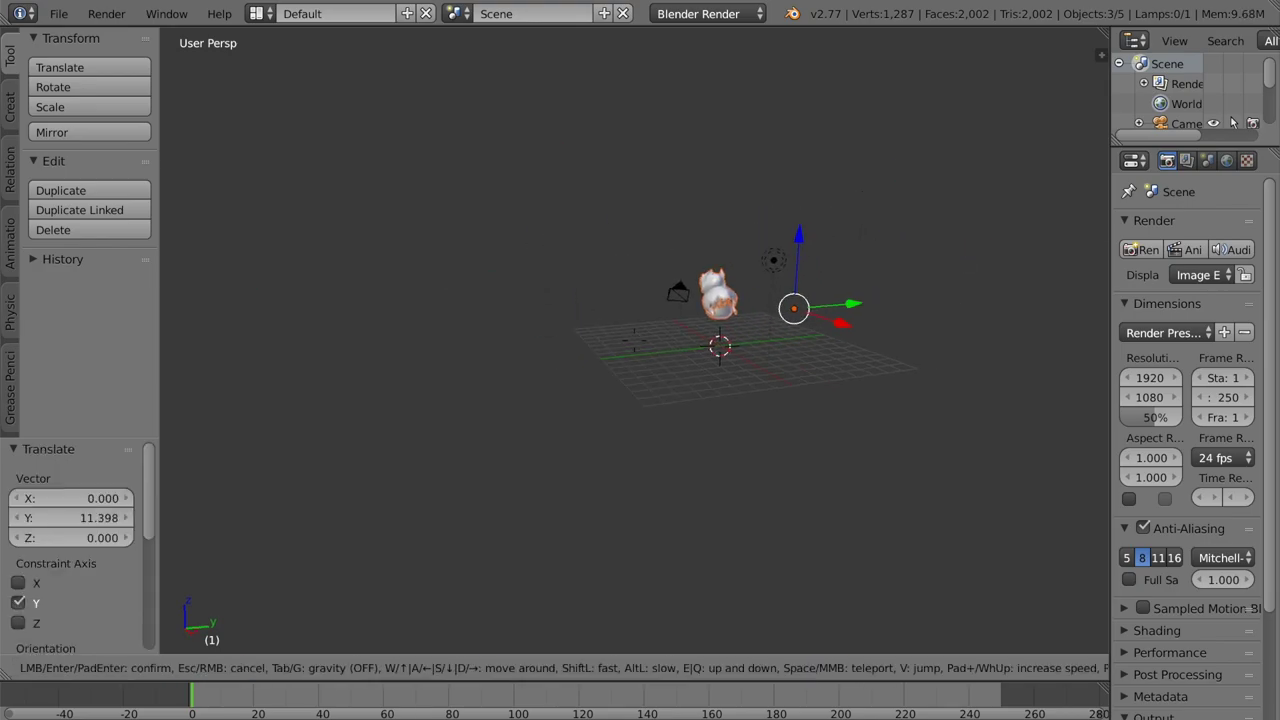
{"action": "key", "text": "Return"}
{"action": "left_click_drag", "start_coordinate": [817, 274], "coordinate": [800, 225]}
- Set the viewport shading to Material with the model seen from the front
{"action": "key", "text": "shift+f"}
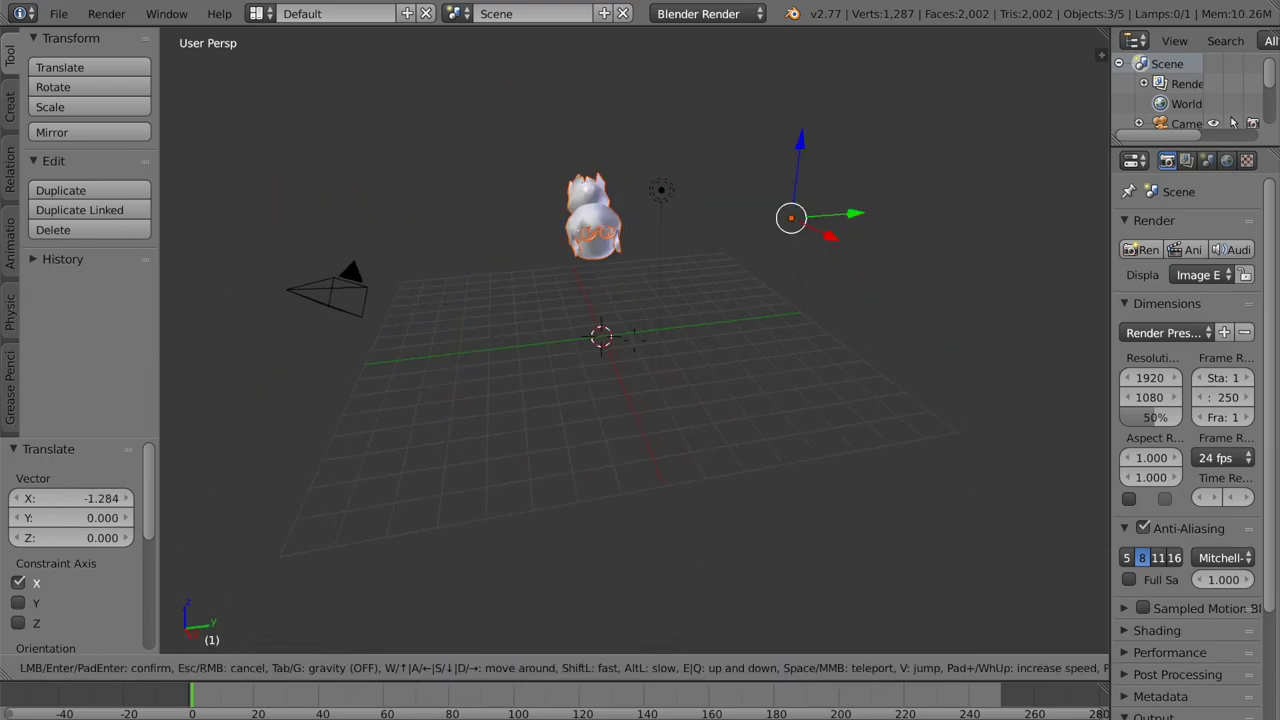
{"action": "key", "text": "w"}
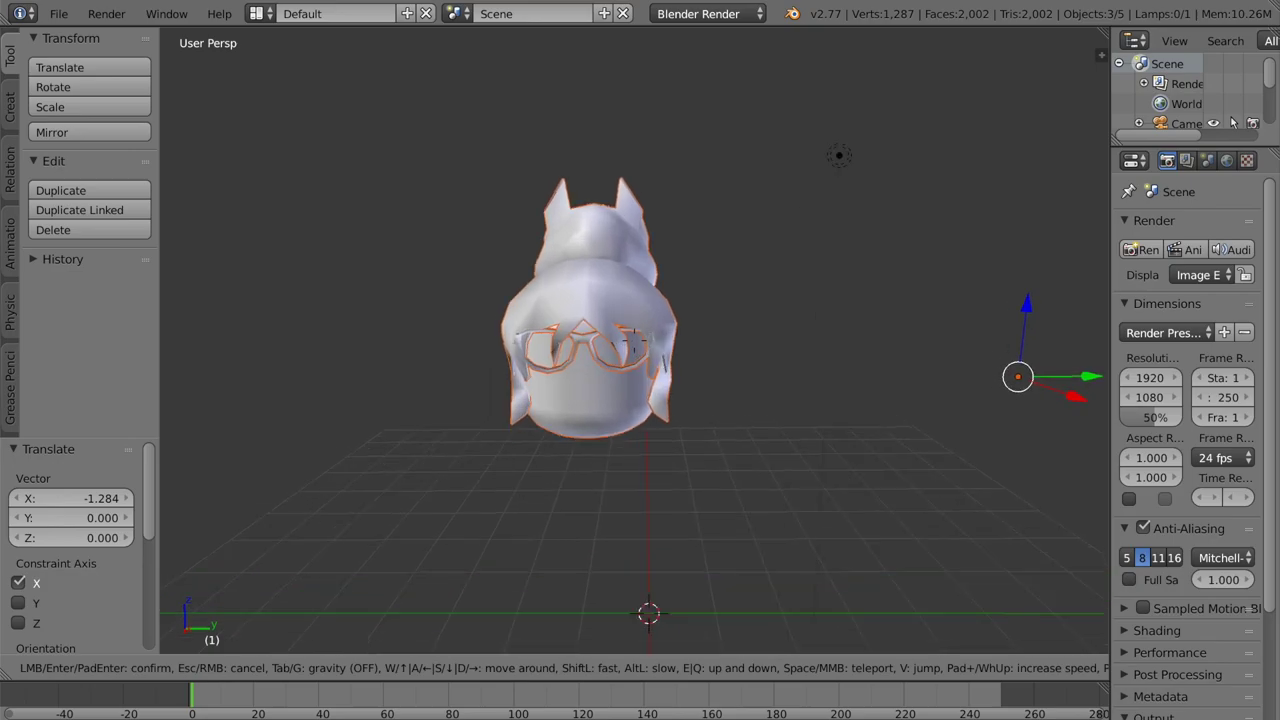
{"action": "key", "text": "s"}
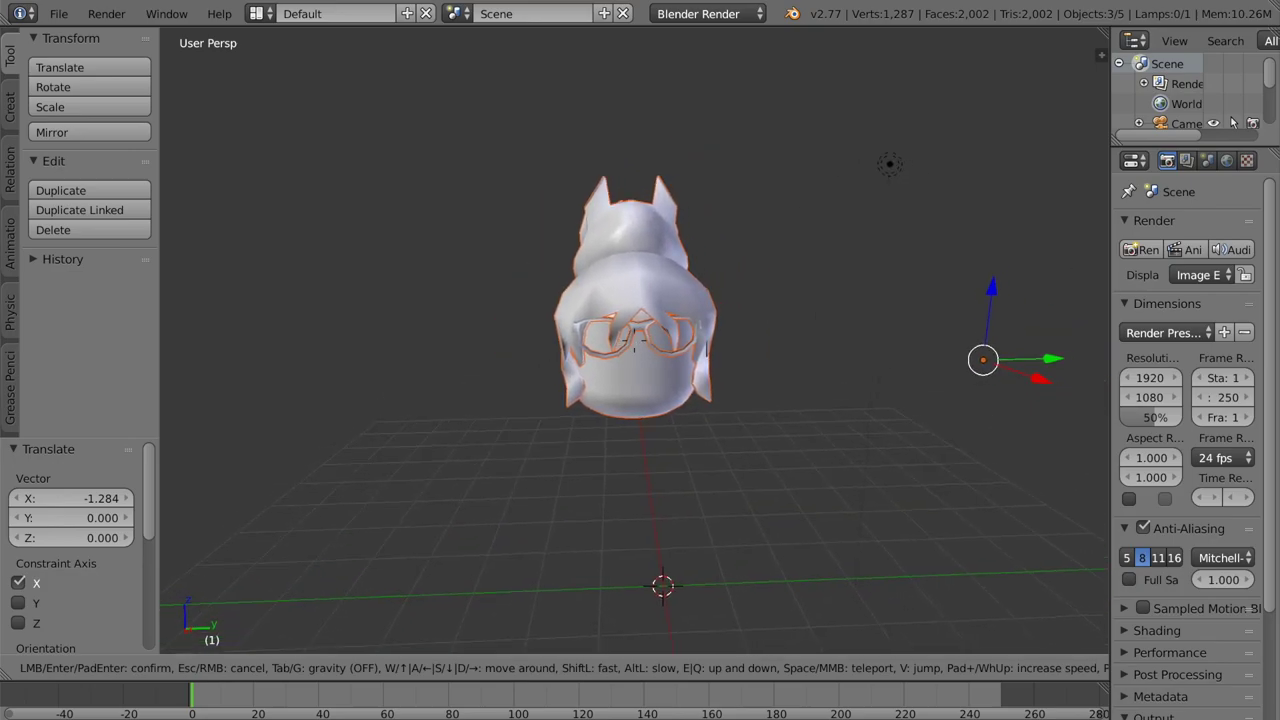
{"action": "key", "text": "w"}
{"action": "key", "text": "s"}
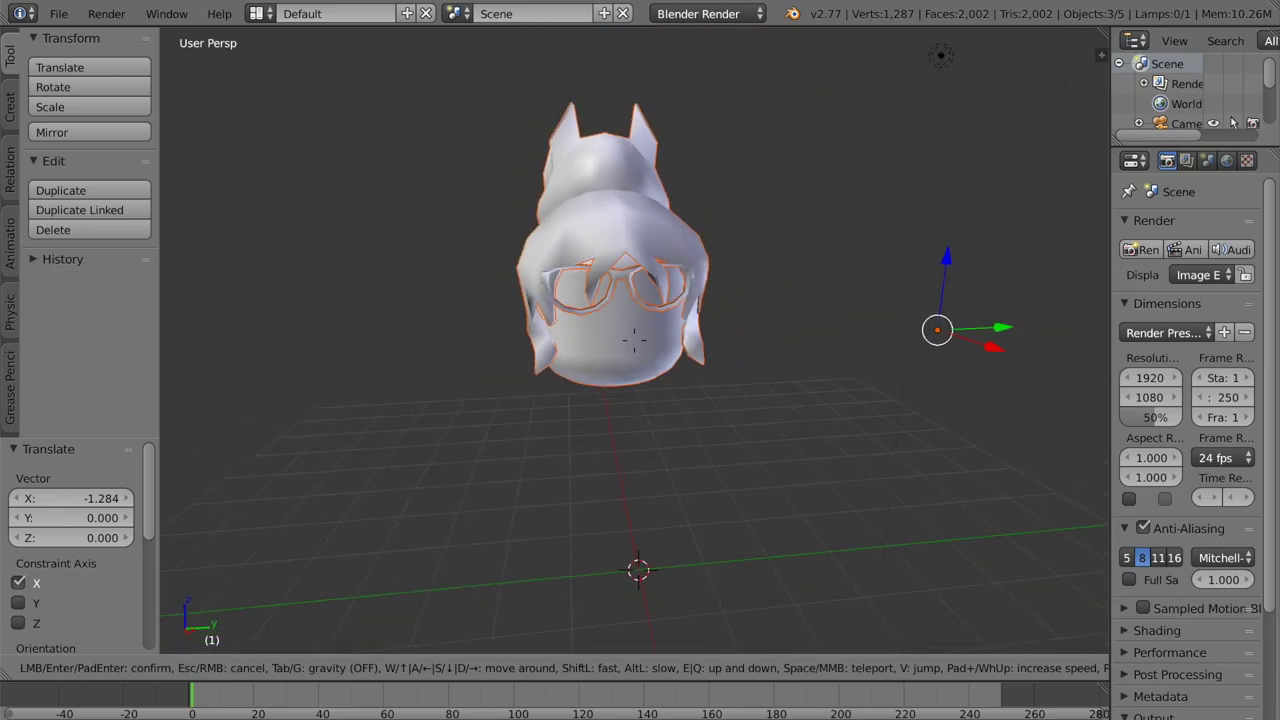
{"action": "key", "text": "w"}
{"action": "key", "text": "Return"}
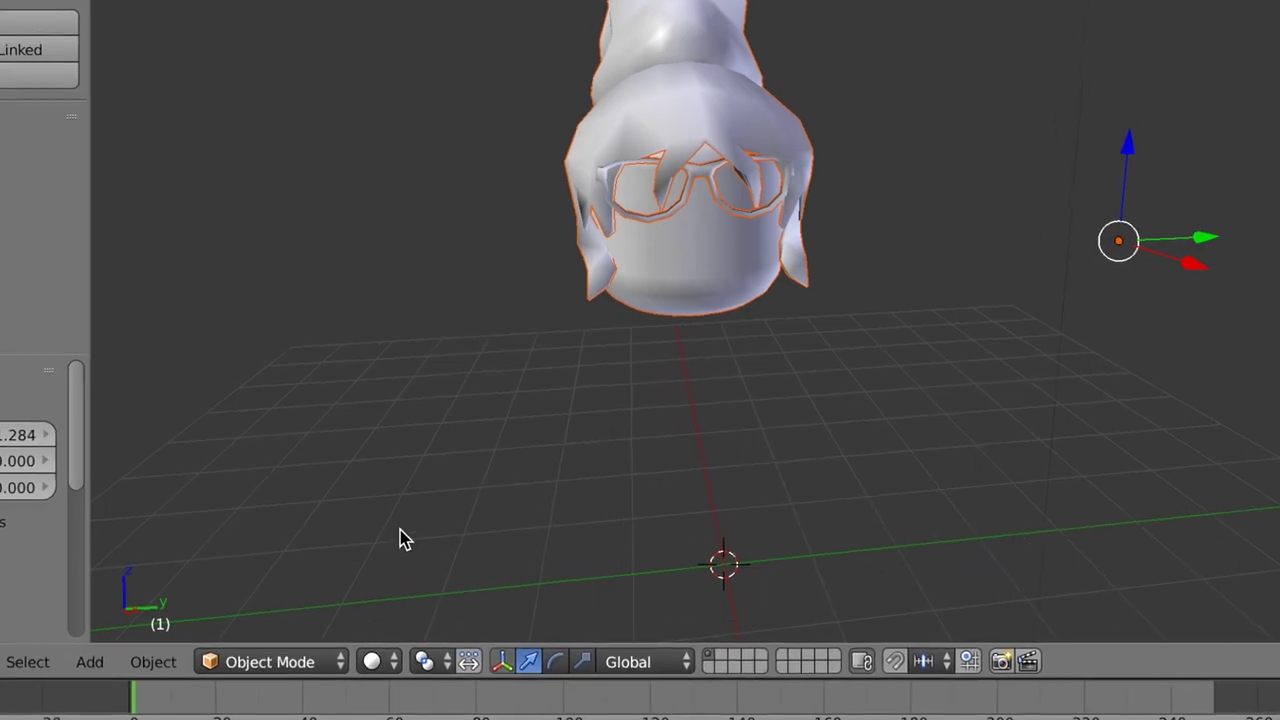
{"action": "left_click", "coordinate": [390, 661]}
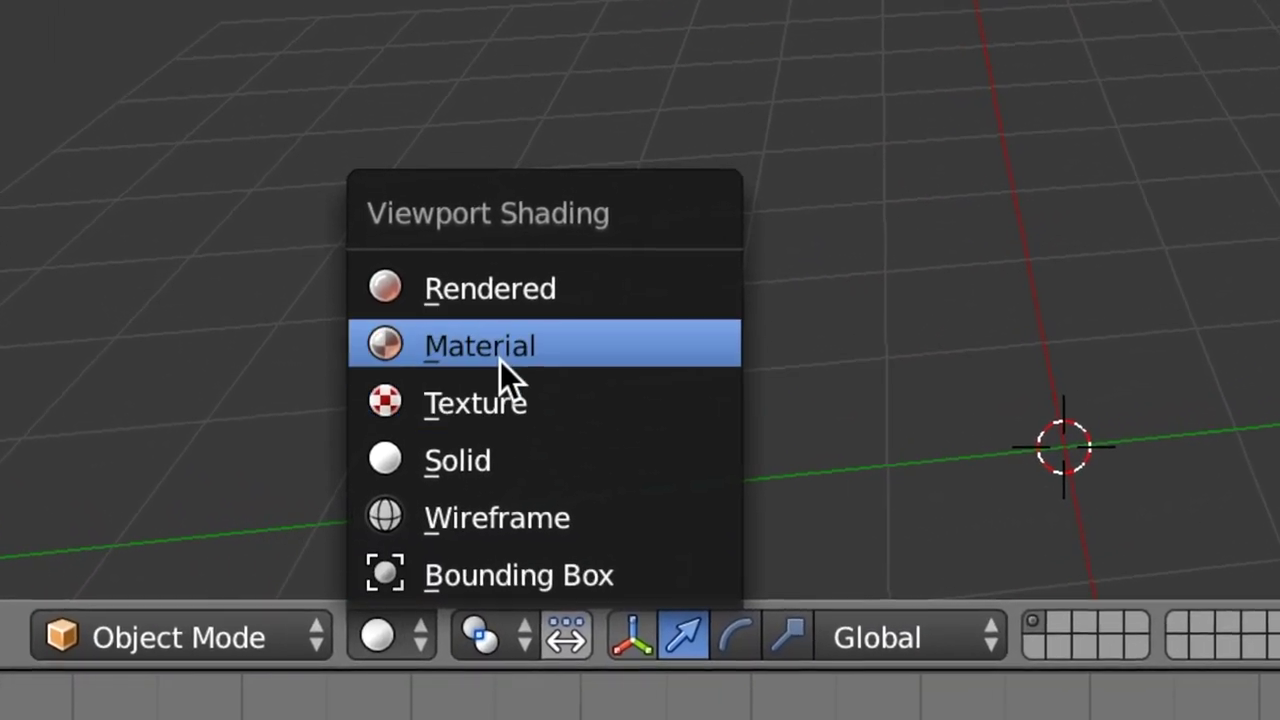
{"action": "left_click", "coordinate": [505, 346]}
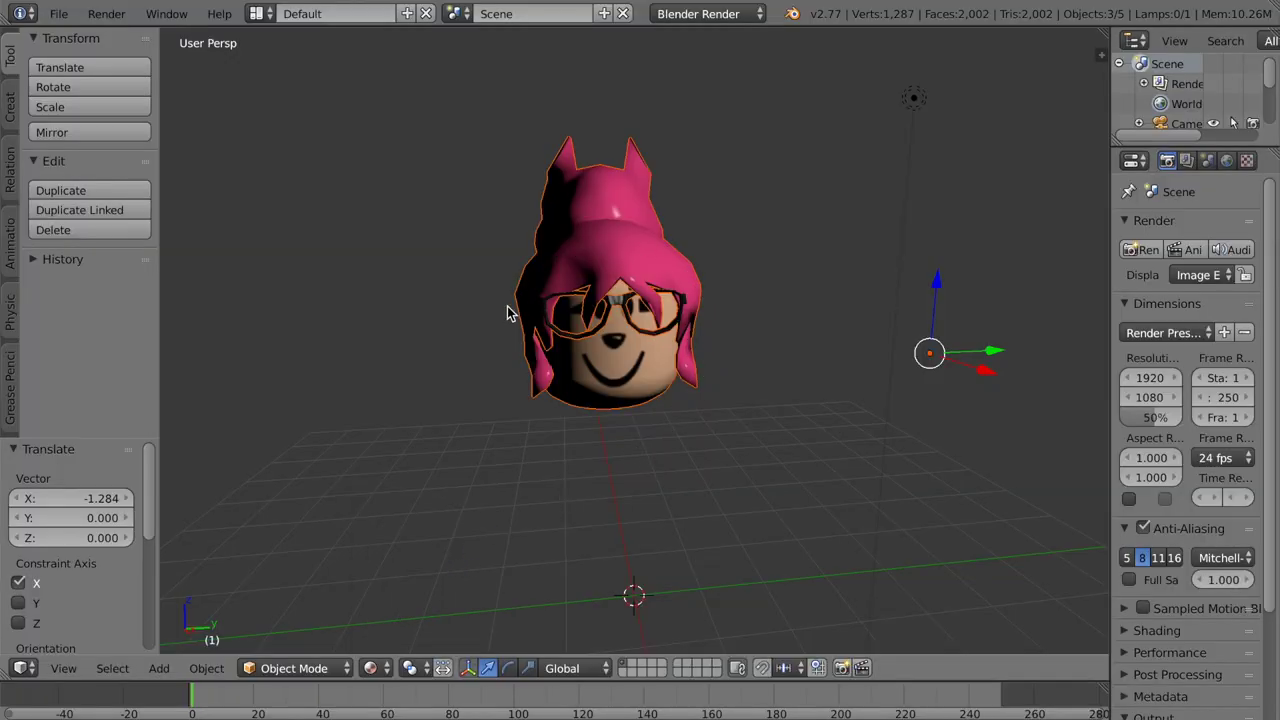
- Examine the textured hair, glasses and face of the model from several angles and distances
{"action": "key", "text": "shift+f"}
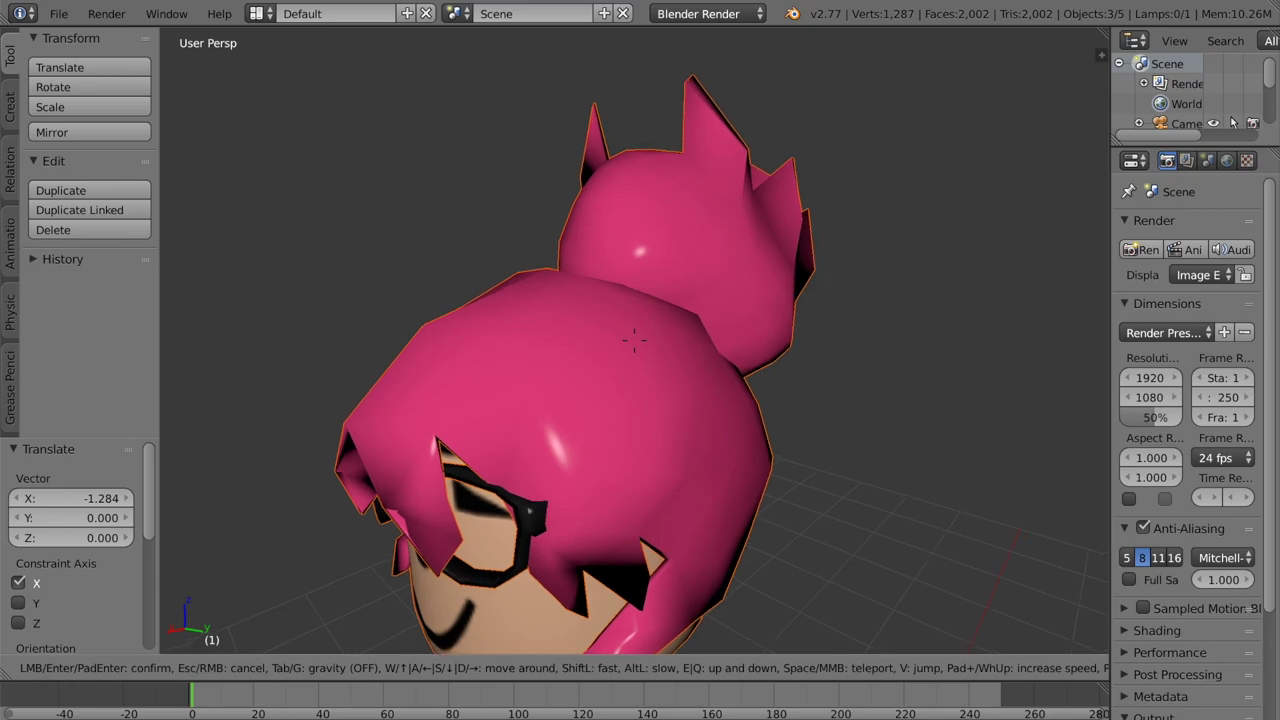
{"action": "key", "text": "s"}
{"action": "key", "text": "w"}
{"action": "key", "text": "s"}
{"action": "key", "text": "s"}
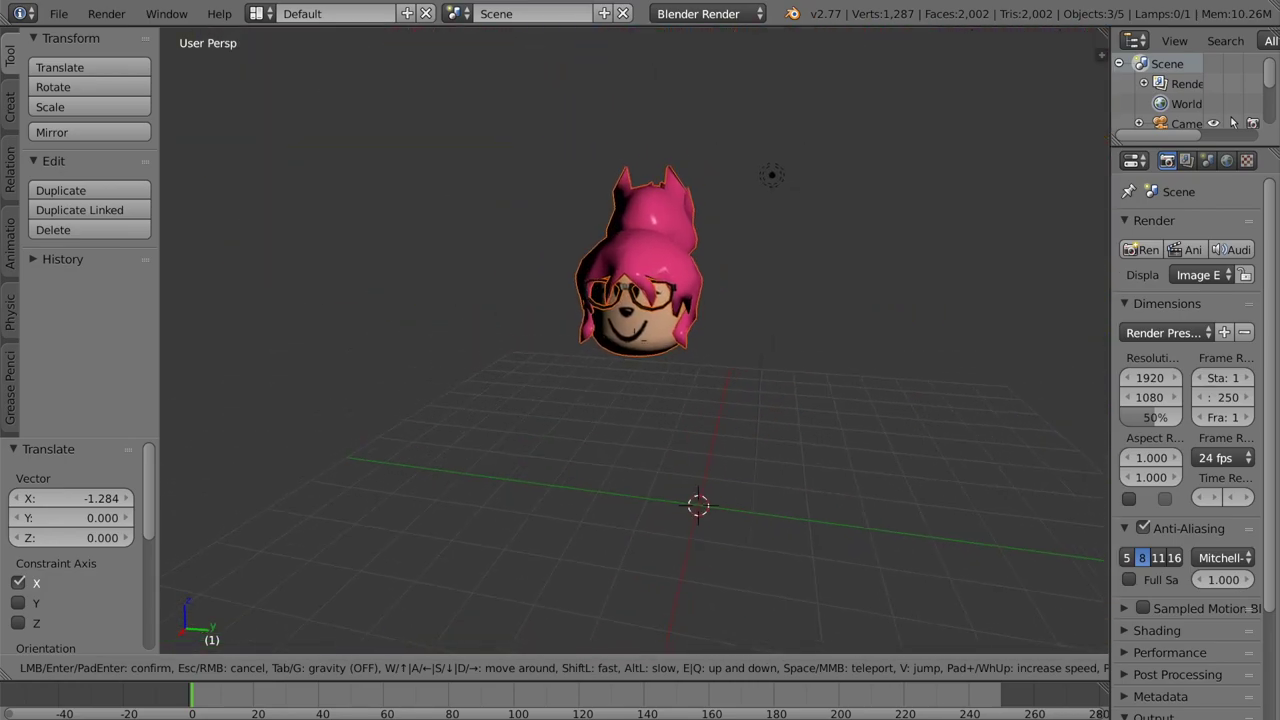
{"action": "key", "text": "w"}
{"action": "key", "text": "w"}
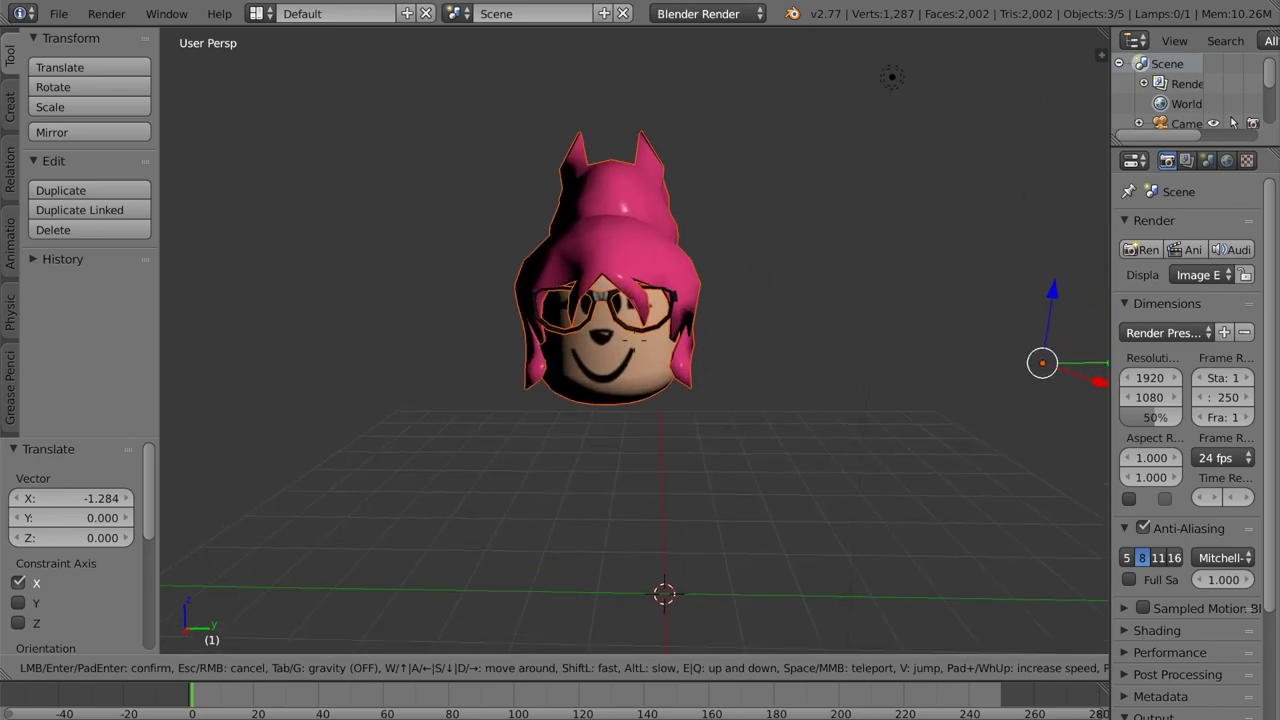
{"action": "left_click", "coordinate": [654, 239]}
{"action": "key", "text": "shift+f"}
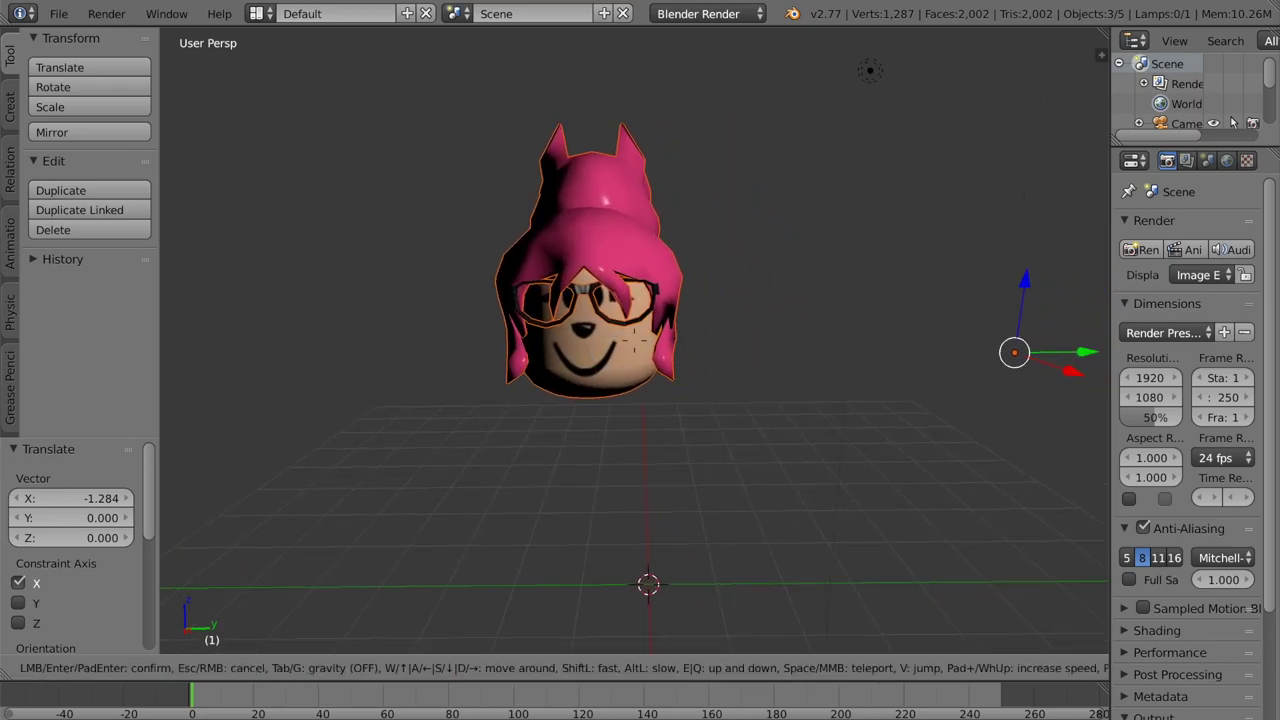
{"action": "key", "text": "s"}
{"action": "left_click", "coordinate": [588, 342]}
- Select only the head mesh and rotate it about -96.5° around the Z axis
{"action": "right_click", "coordinate": [562, 342]}
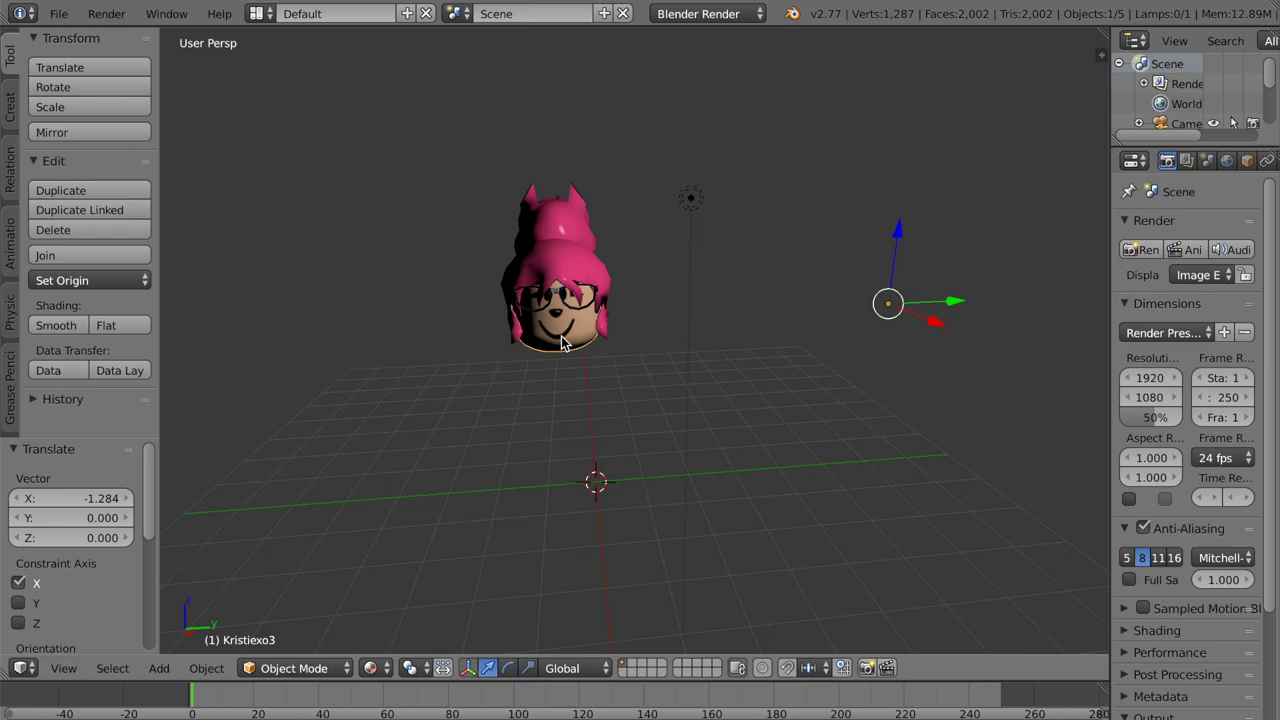
{"action": "key", "text": "r"}
{"action": "key", "text": "z"}
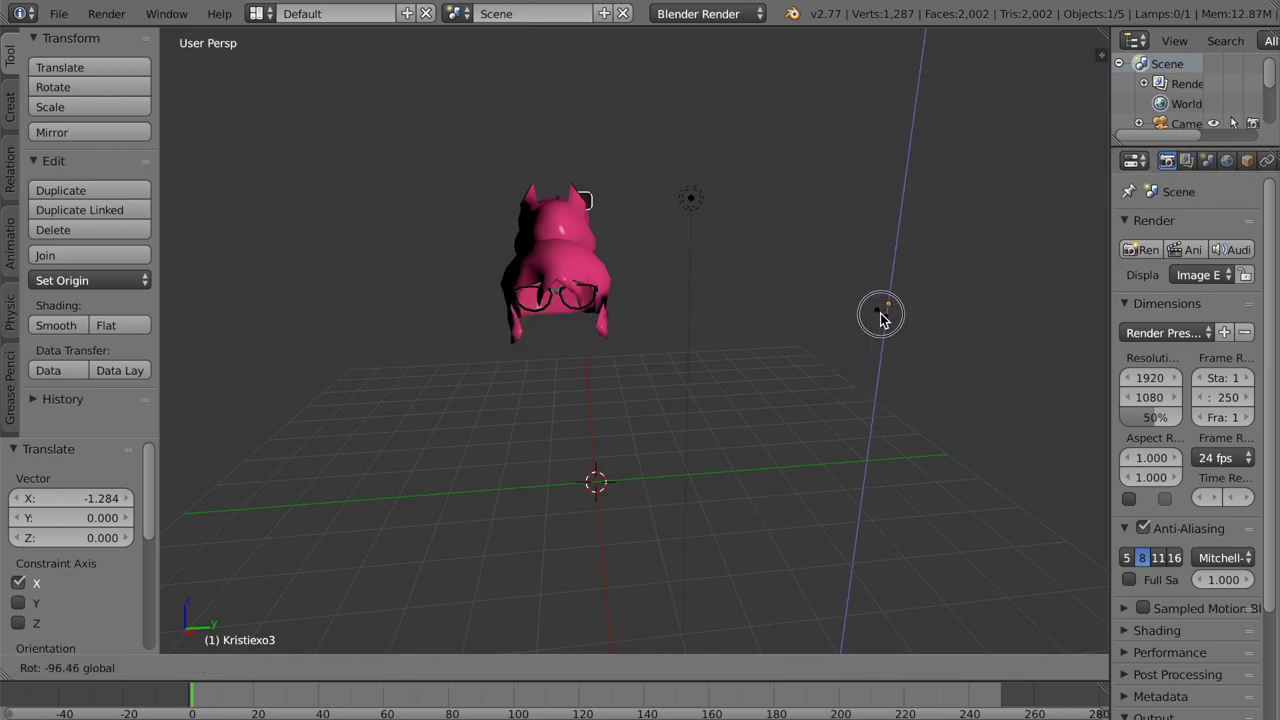
{"action": "left_click", "coordinate": [881, 316]}
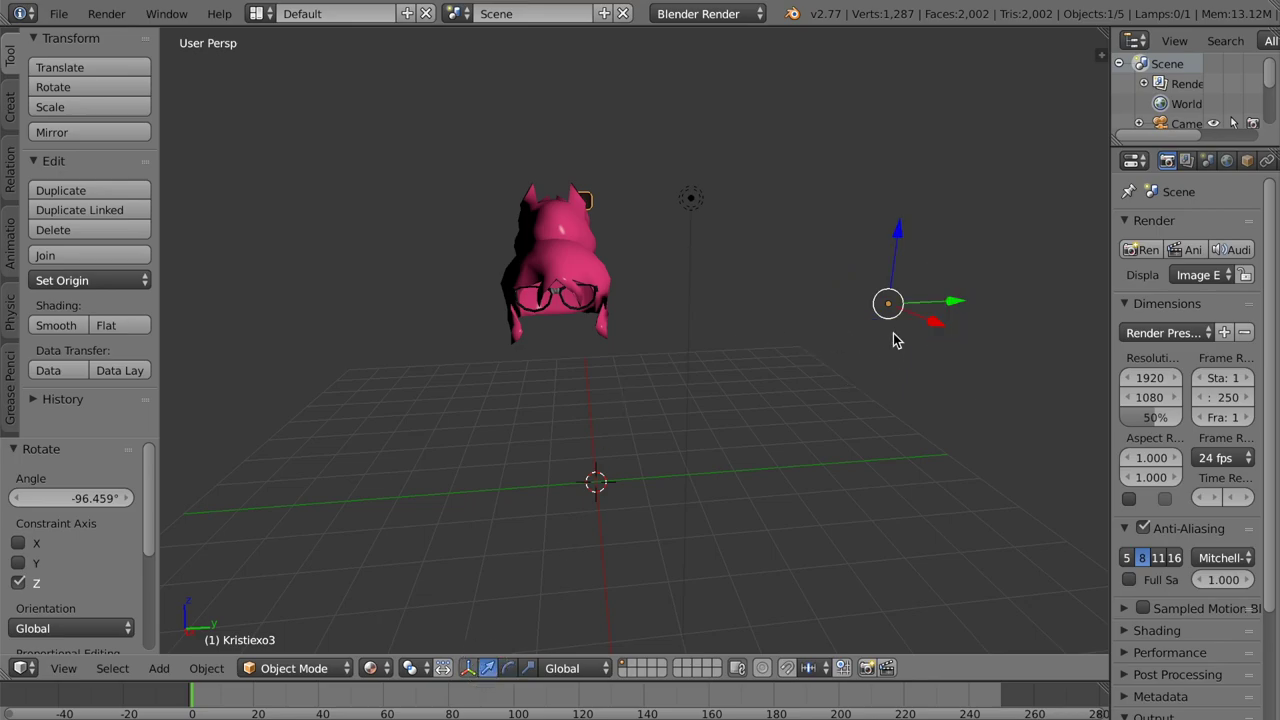
- Bring the rotated head back toward the hair by moving it about 9.9 and another 3.5 along X, and about -1.5 along Y
{"action": "left_click_drag", "start_coordinate": [930, 330], "coordinate": [1043, 434]}
{"action": "key", "text": "g"}
{"action": "key", "text": "y"}
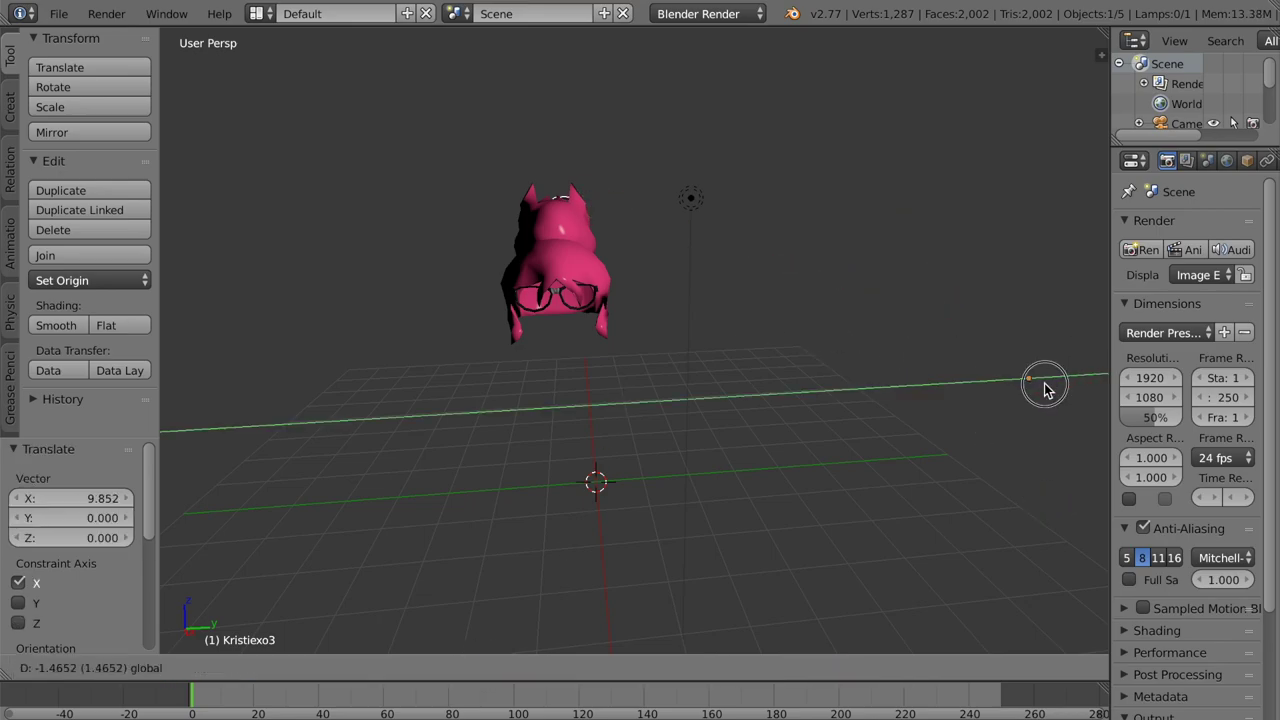
{"action": "left_click", "coordinate": [1046, 386]}
{"action": "key", "text": "shift+f"}
{"action": "key", "text": "Escape"}
{"action": "left_click_drag", "start_coordinate": [686, 314], "coordinate": [1088, 337]}
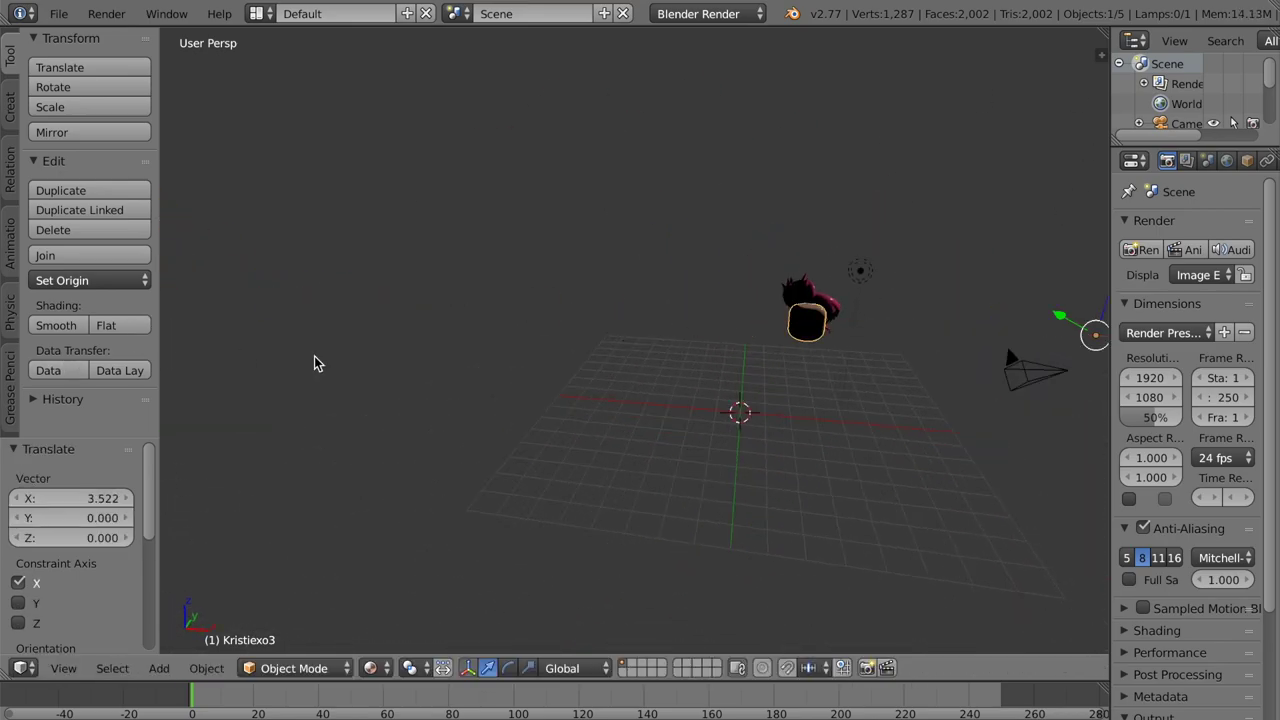
- Shift the head mesh about 0.13 along the Y axis to line it up beneath the hair
{"action": "key", "text": "shift+f"}
{"action": "key", "text": "w"}
{"action": "left_click", "coordinate": [626, 591]}
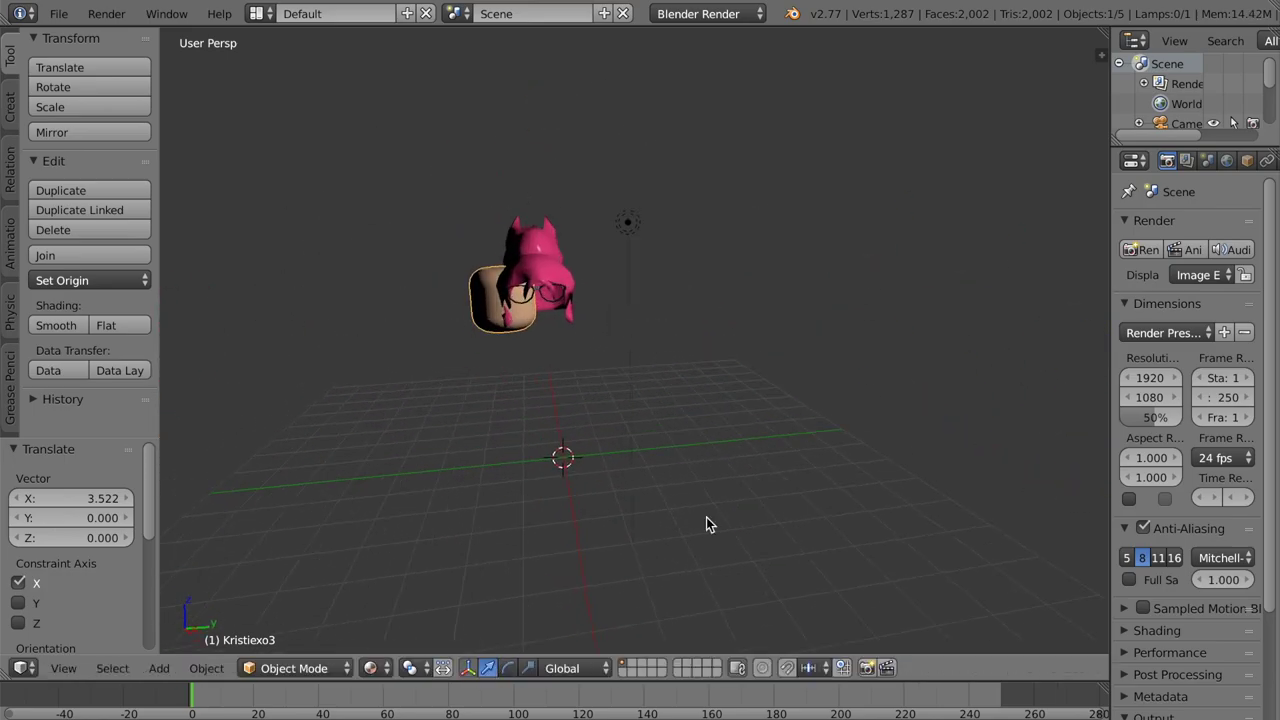
{"action": "key", "text": "shift+f"}
{"action": "left_click", "coordinate": [633, 340]}
{"action": "key", "text": "g"}
{"action": "key", "text": "y"}
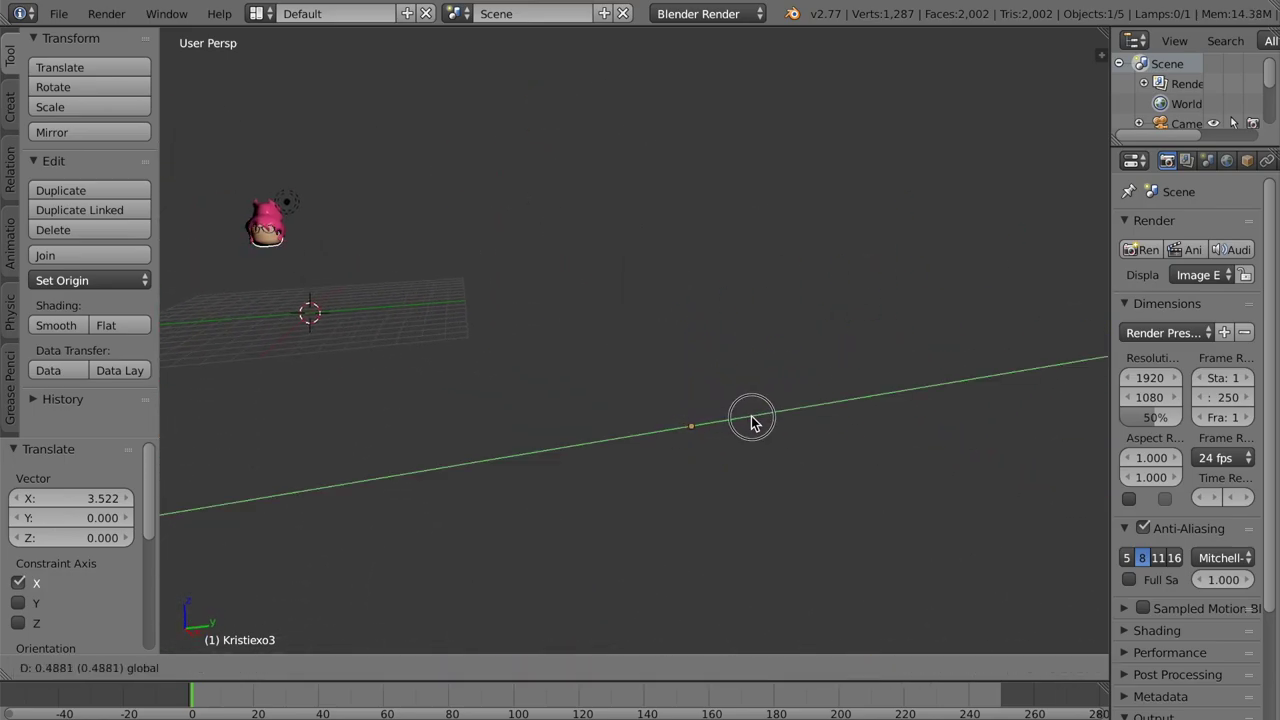
{"action": "left_click", "coordinate": [752, 421]}
- Adjust the head mesh along the X axis and nudge it about 0.04 along the Y axis
{"action": "key", "text": "shift+f"}
{"action": "left_click", "coordinate": [817, 475]}
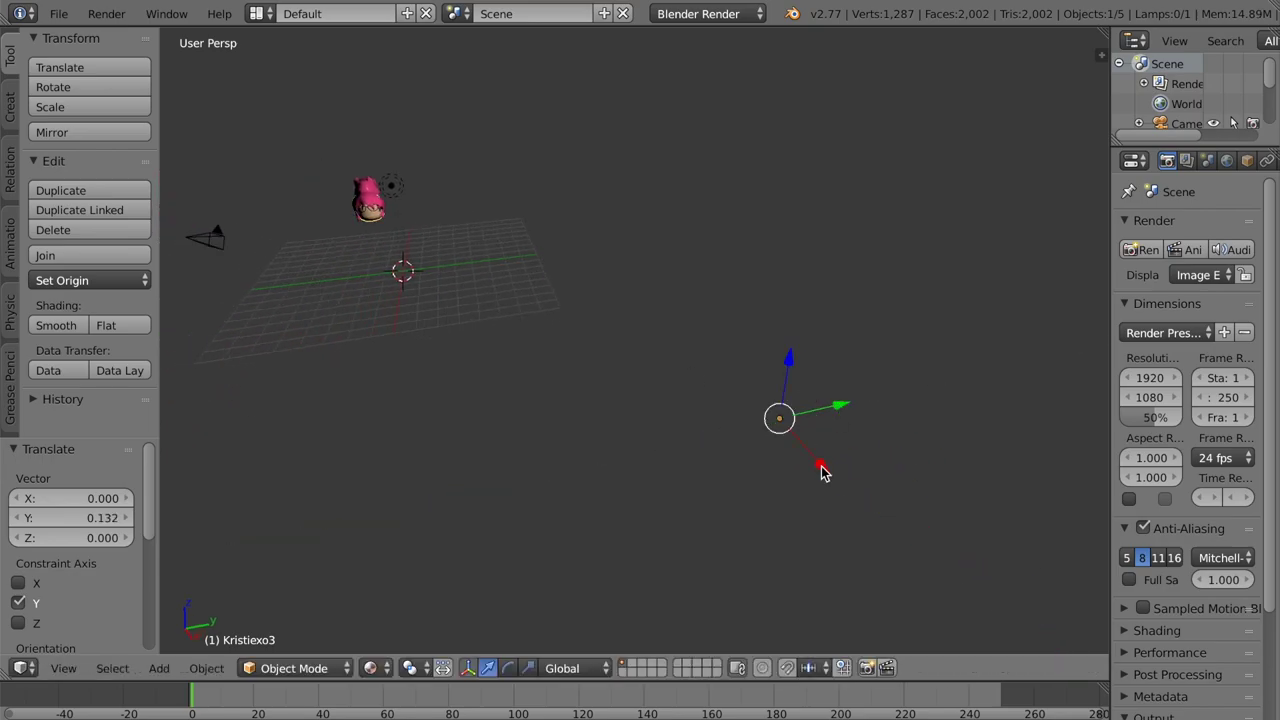
{"action": "key", "text": "g"}
{"action": "key", "text": "x"}
{"action": "left_click", "coordinate": [1022, 415]}
{"action": "key", "text": "shift+f"}
{"action": "key", "text": "w"}
{"action": "key", "text": "s"}
{"action": "left_click", "coordinate": [1022, 415]}
{"action": "left_click_drag", "start_coordinate": [1022, 415], "coordinate": [1024, 413]}
- Nudge the head mesh about 0.07 along the X axis and check its fit under the hair from the front
{"action": "key", "text": "shift+f"}
{"action": "key", "text": "w"}
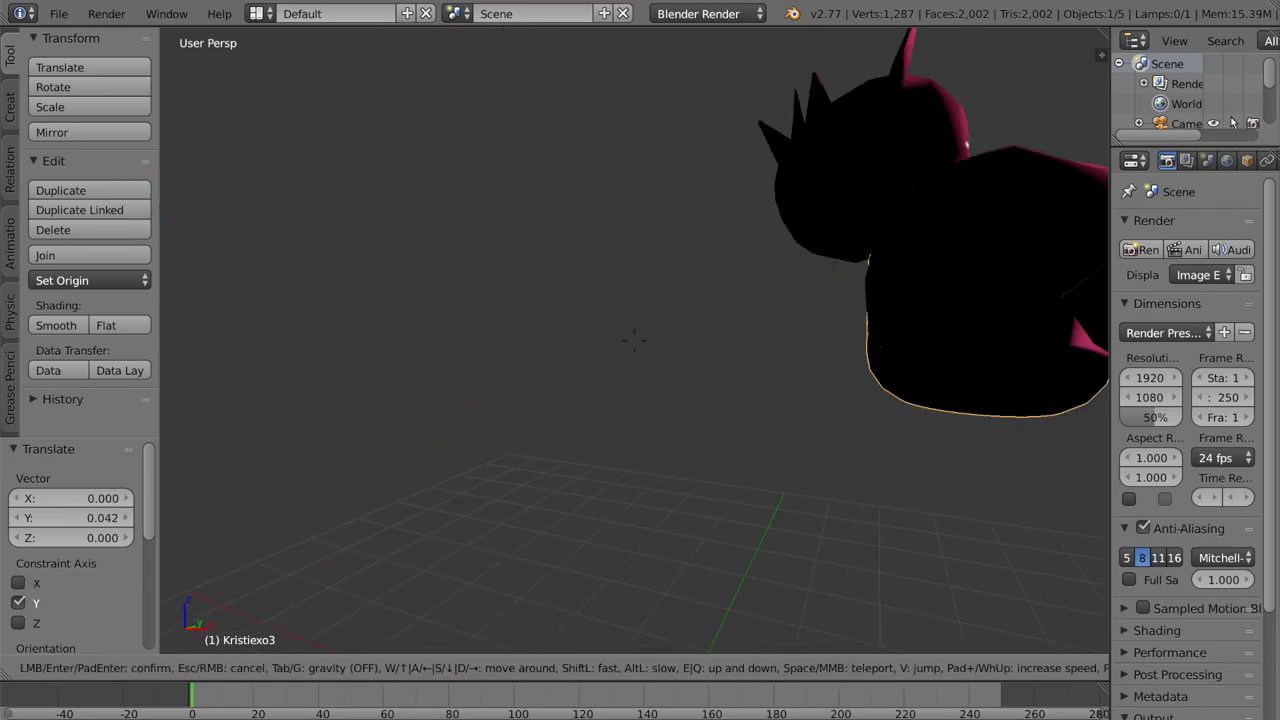
{"action": "key", "text": "Escape"}
{"action": "key", "text": "g"}
{"action": "key", "text": "x"}
{"action": "left_click", "coordinate": [866, 340]}
{"action": "key", "text": "shift+f"}
{"action": "key", "text": "s"}
{"action": "key", "text": "w"}
{"action": "key", "text": "space"}
{"action": "key", "text": "s"}
{"action": "left_click", "coordinate": [880, 275]}
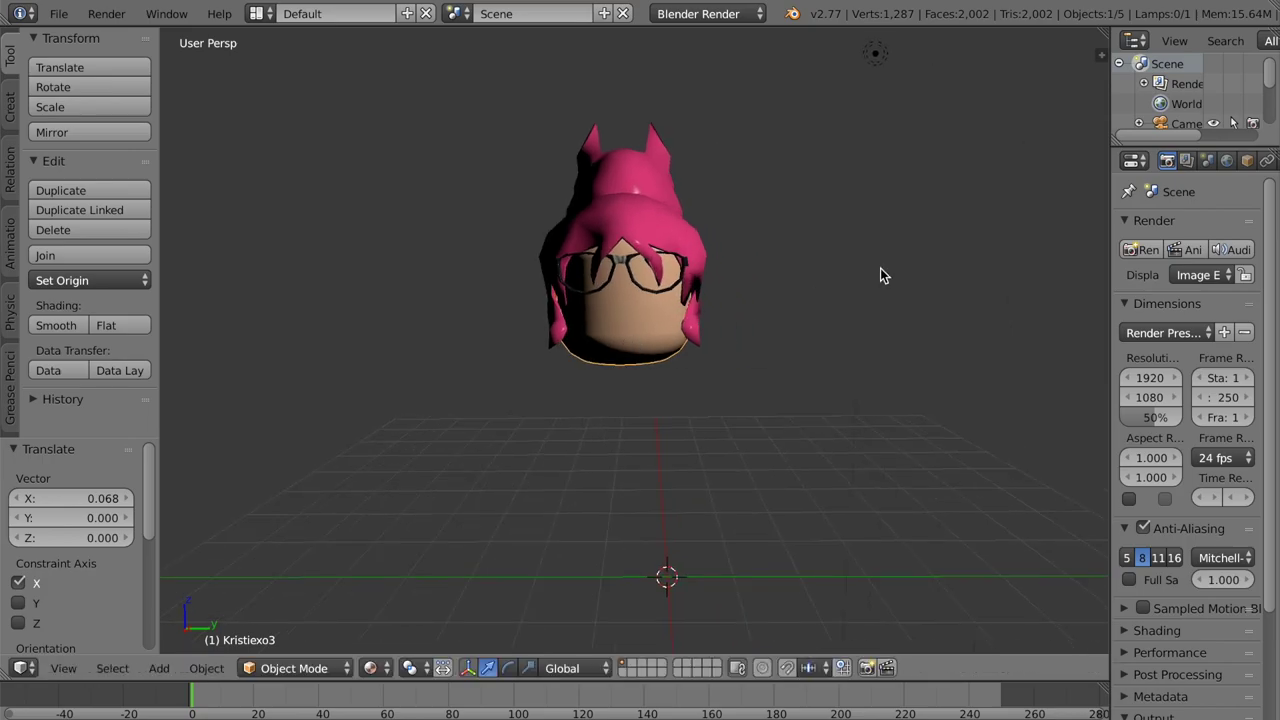
- Widen the properties editor and enable Environment Lighting in the World settings
{"action": "left_click_drag", "start_coordinate": [1107, 205], "coordinate": [948, 207]}
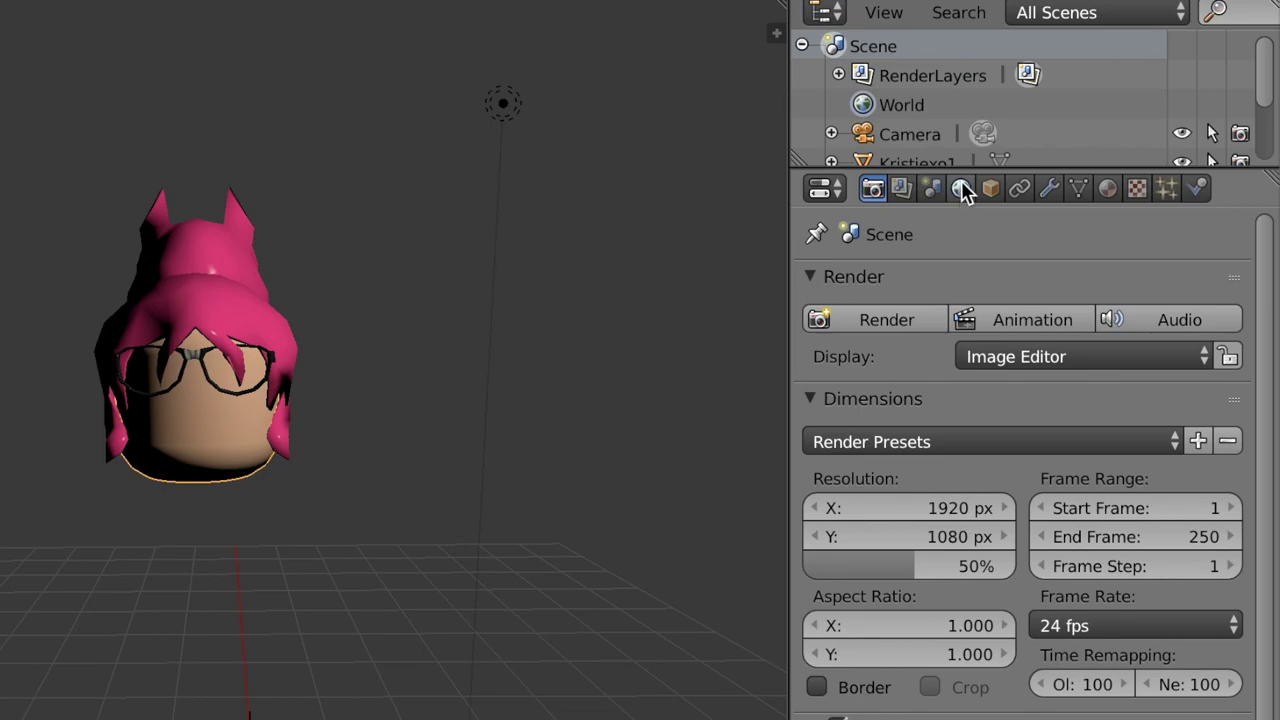
{"action": "left_click", "coordinate": [960, 190]}
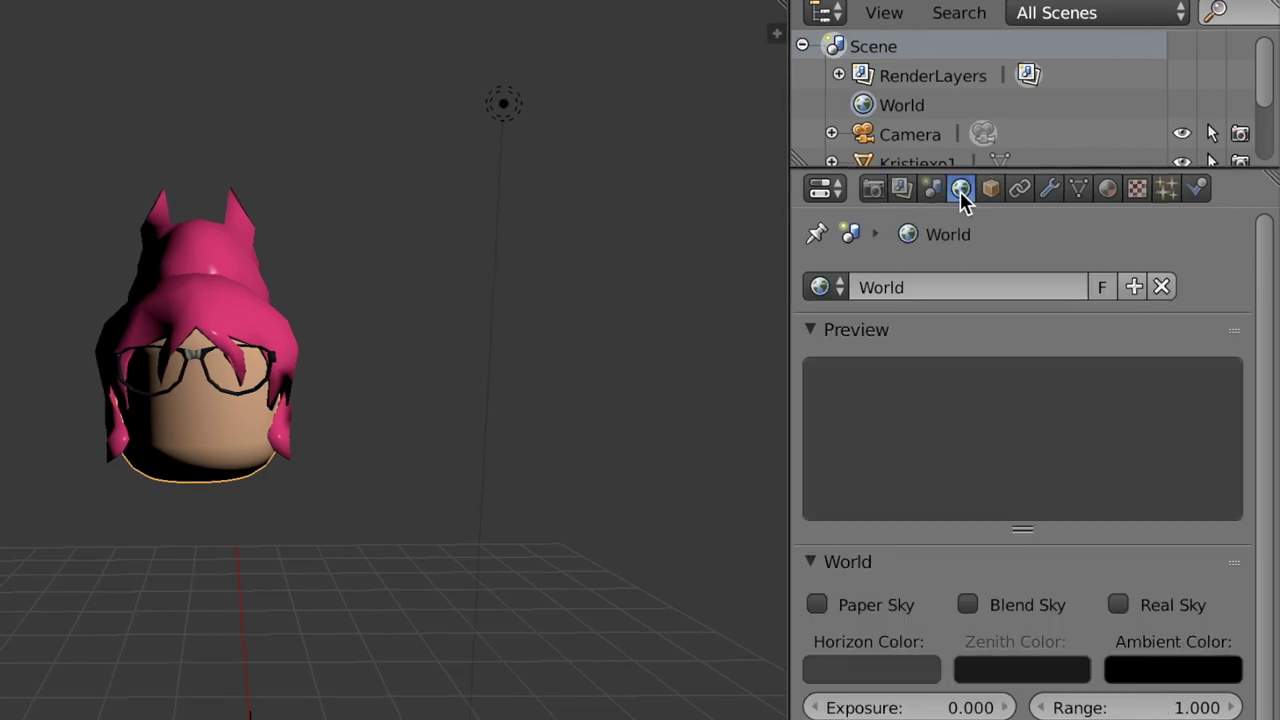
{"action": "scroll", "coordinate": [940, 343], "scroll_direction": "down", "scroll_amount": 4}
{"action": "scroll", "coordinate": [940, 343], "scroll_direction": "down", "scroll_amount": 2}
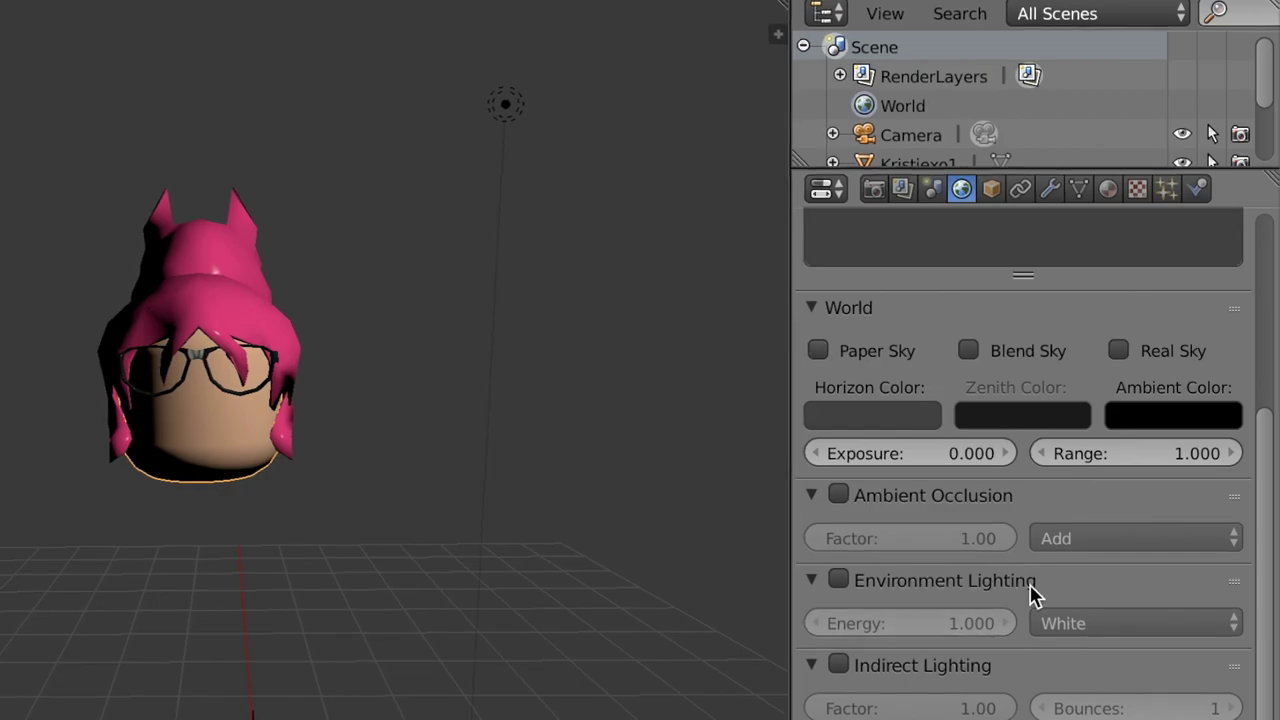
{"action": "left_click", "coordinate": [839, 581]}
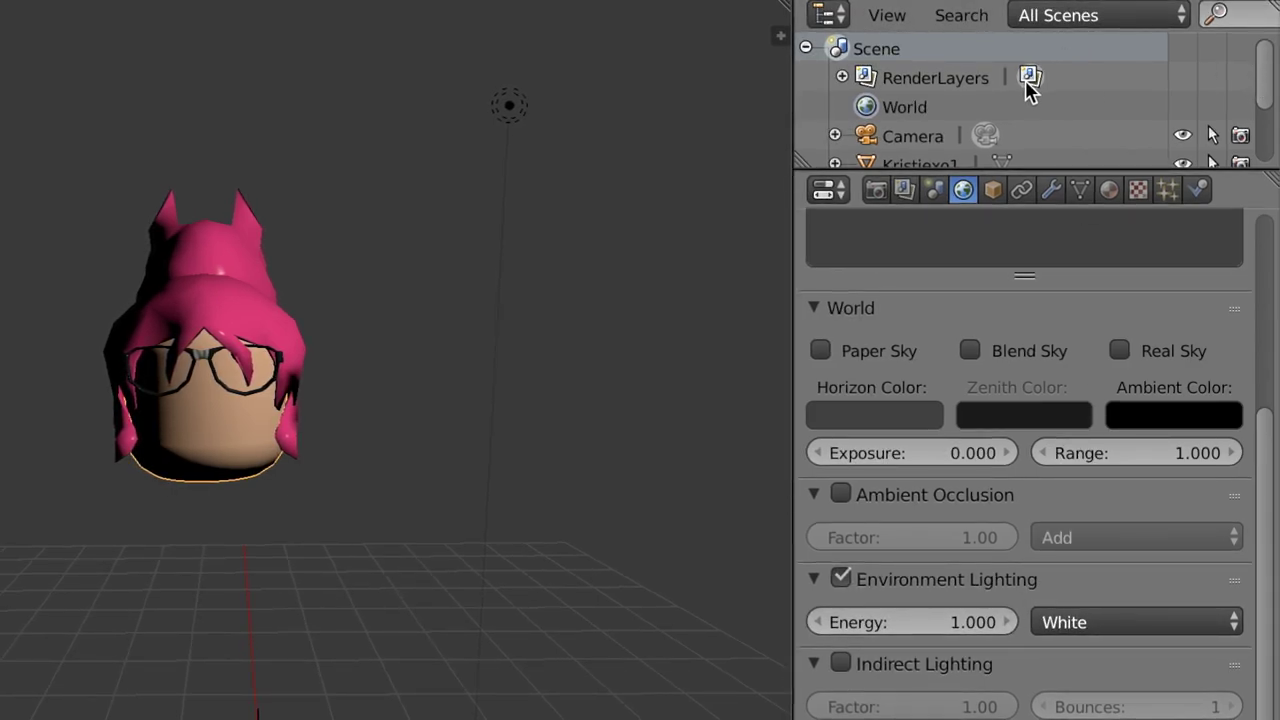
- Change the scene's lamp to a Hemi light and set its energy to 0.5
{"action": "left_click_drag", "start_coordinate": [1266, 88], "coordinate": [1266, 145]}
{"action": "left_click", "coordinate": [908, 156]}
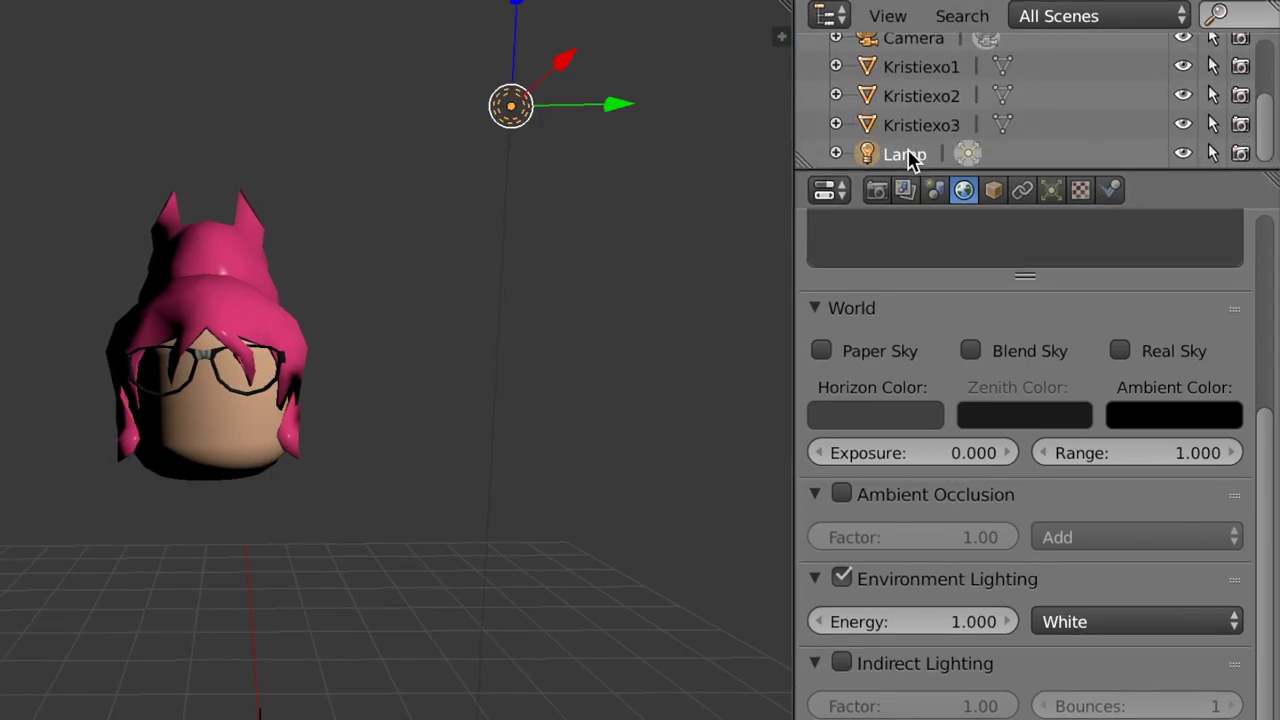
{"action": "left_click", "coordinate": [1054, 195]}
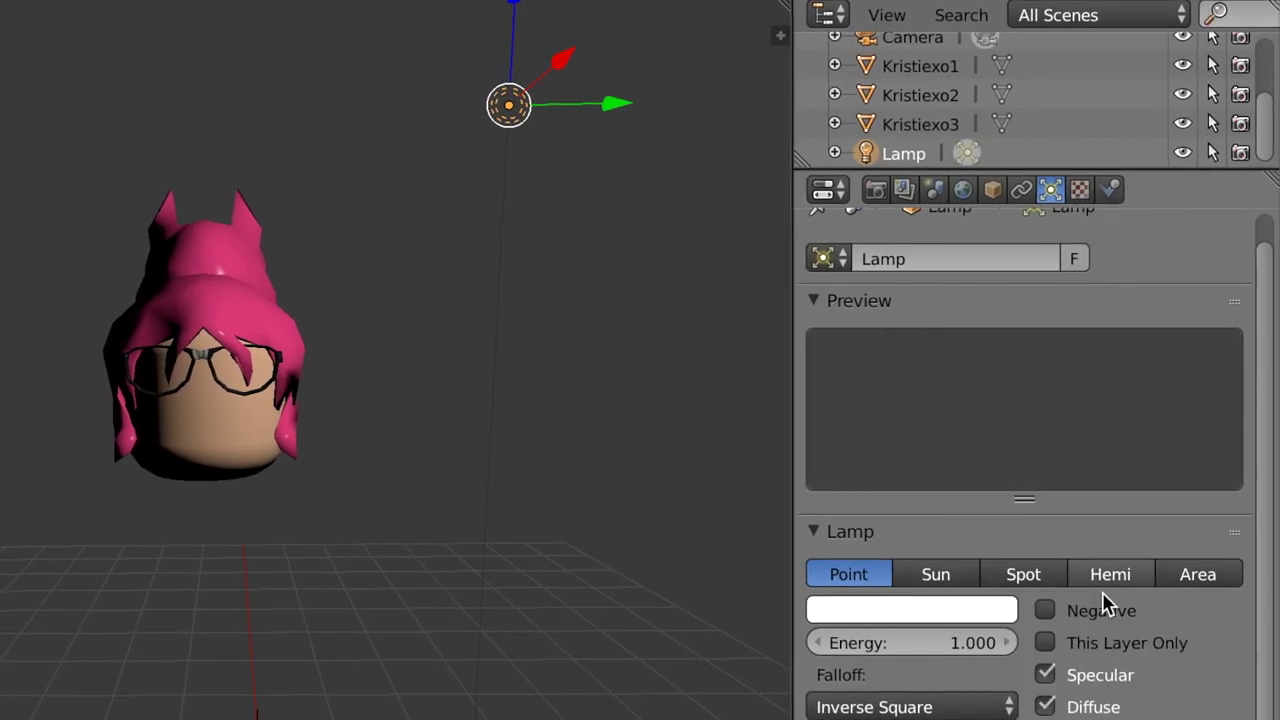
{"action": "left_click", "coordinate": [1107, 576]}
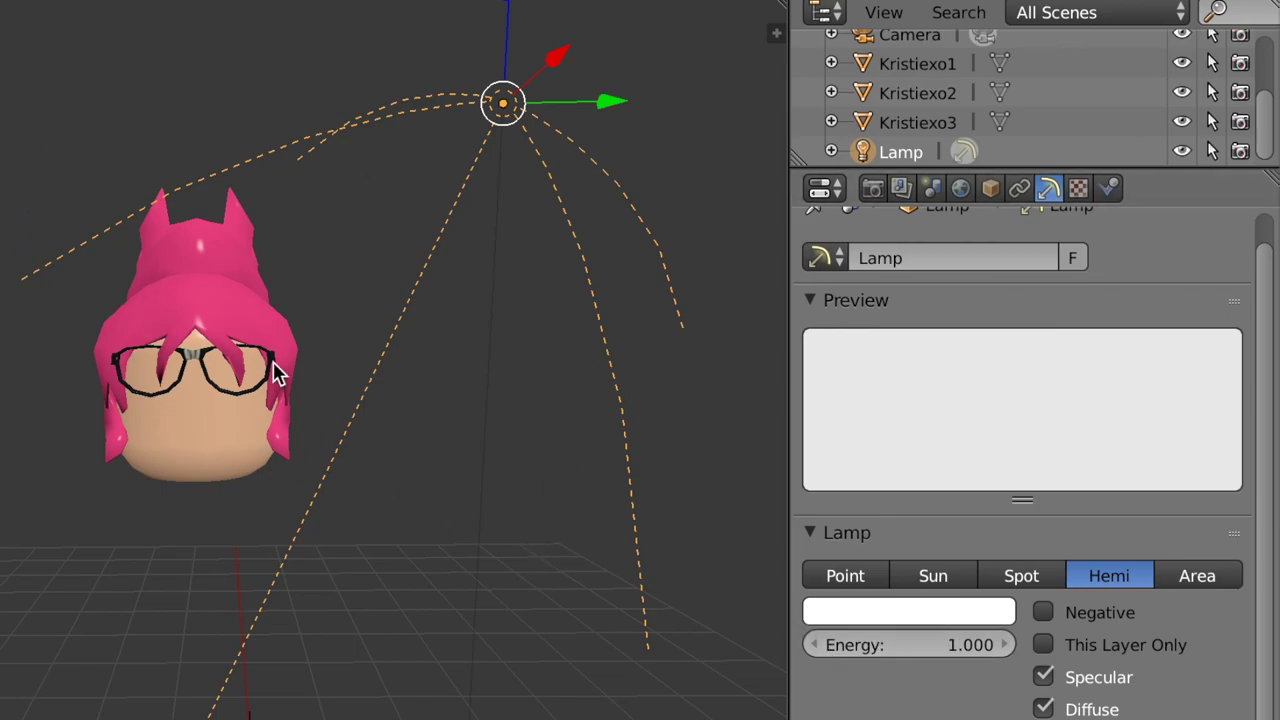
{"action": "left_click", "coordinate": [893, 645]}
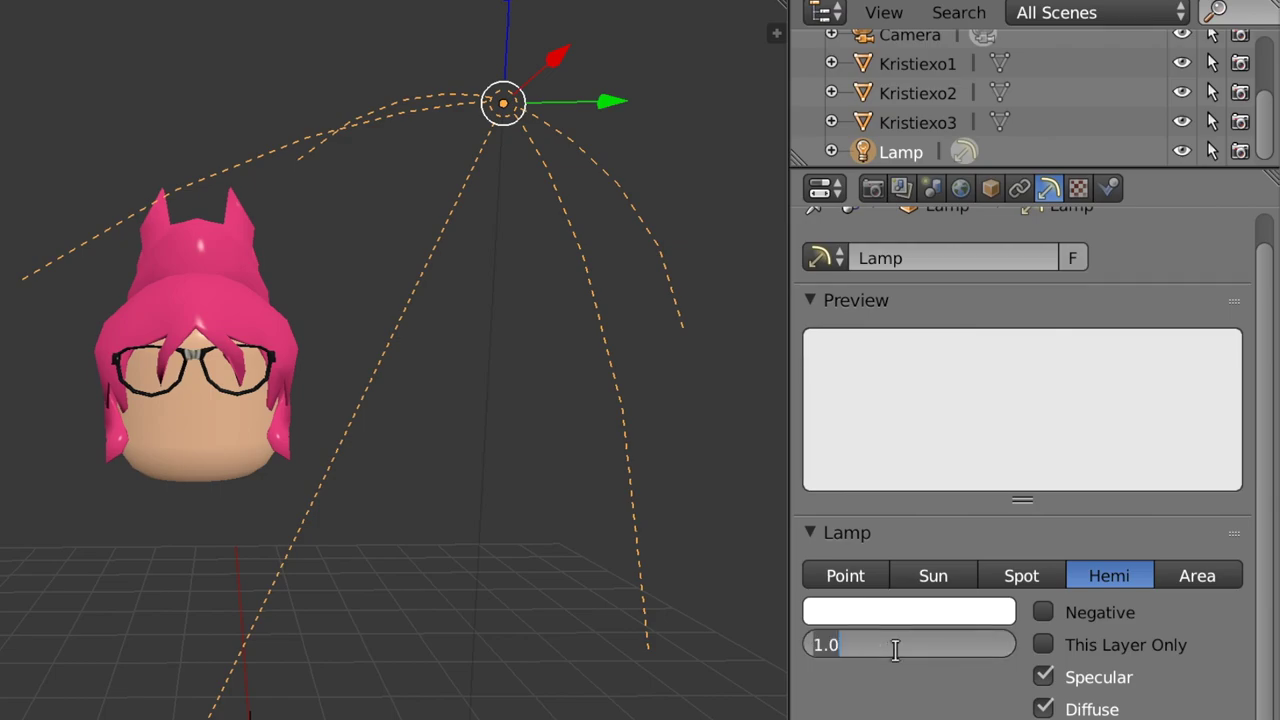
{"action": "type", "text": "0.5"}
{"action": "key", "text": "Return"}
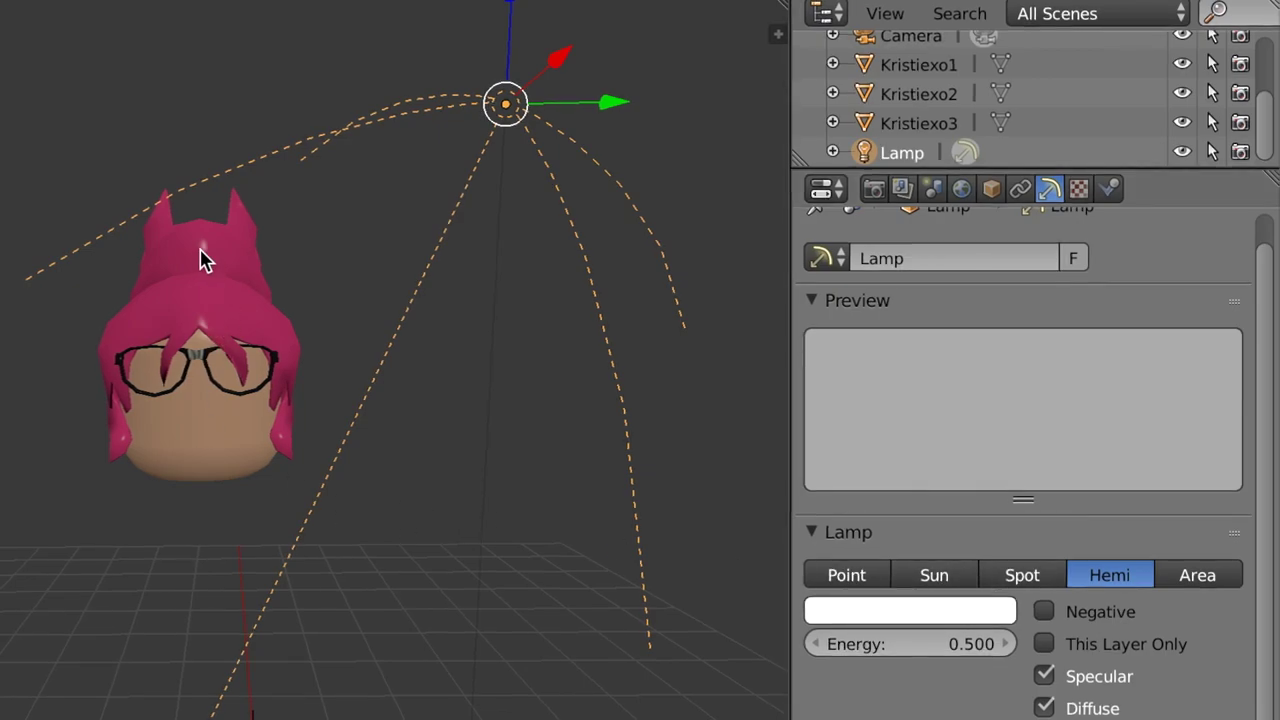
- Disable the lamp's specular highlights and inspect the shine on the hair up close
{"action": "scroll", "coordinate": [200, 260], "scroll_direction": "up", "scroll_amount": 8}
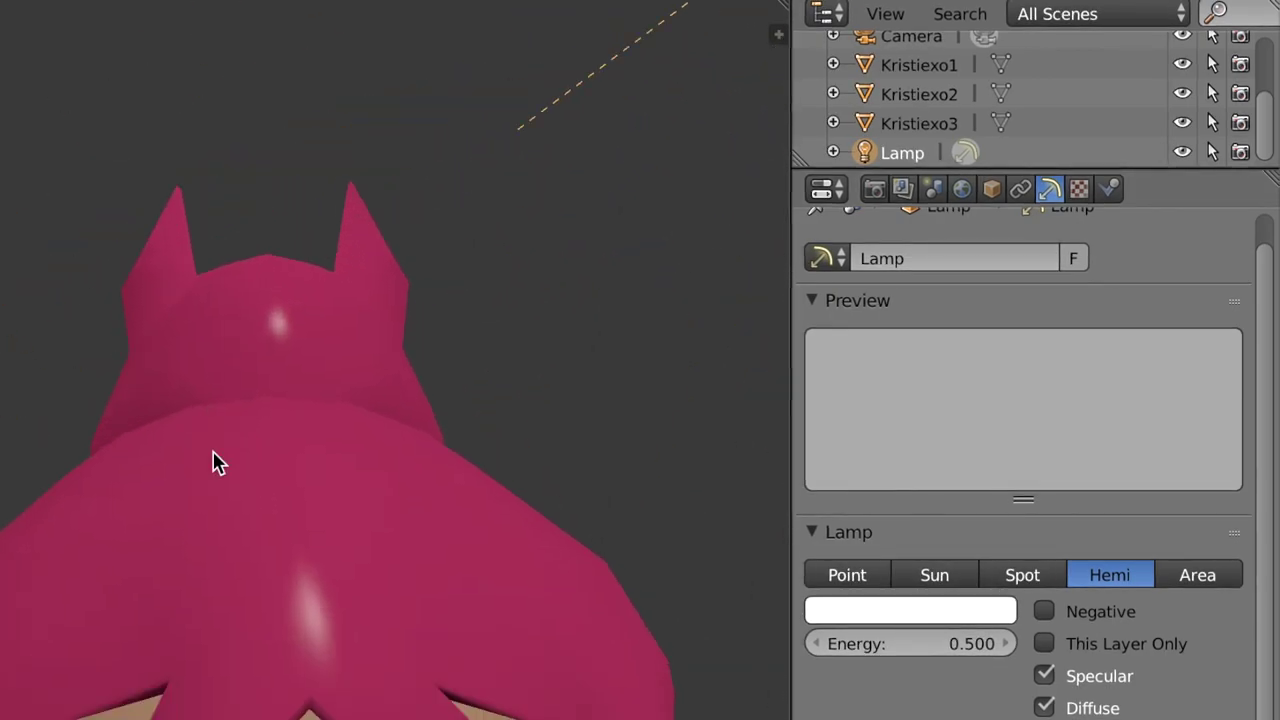
{"action": "scroll", "coordinate": [295, 712], "scroll_direction": "down", "scroll_amount": 8}
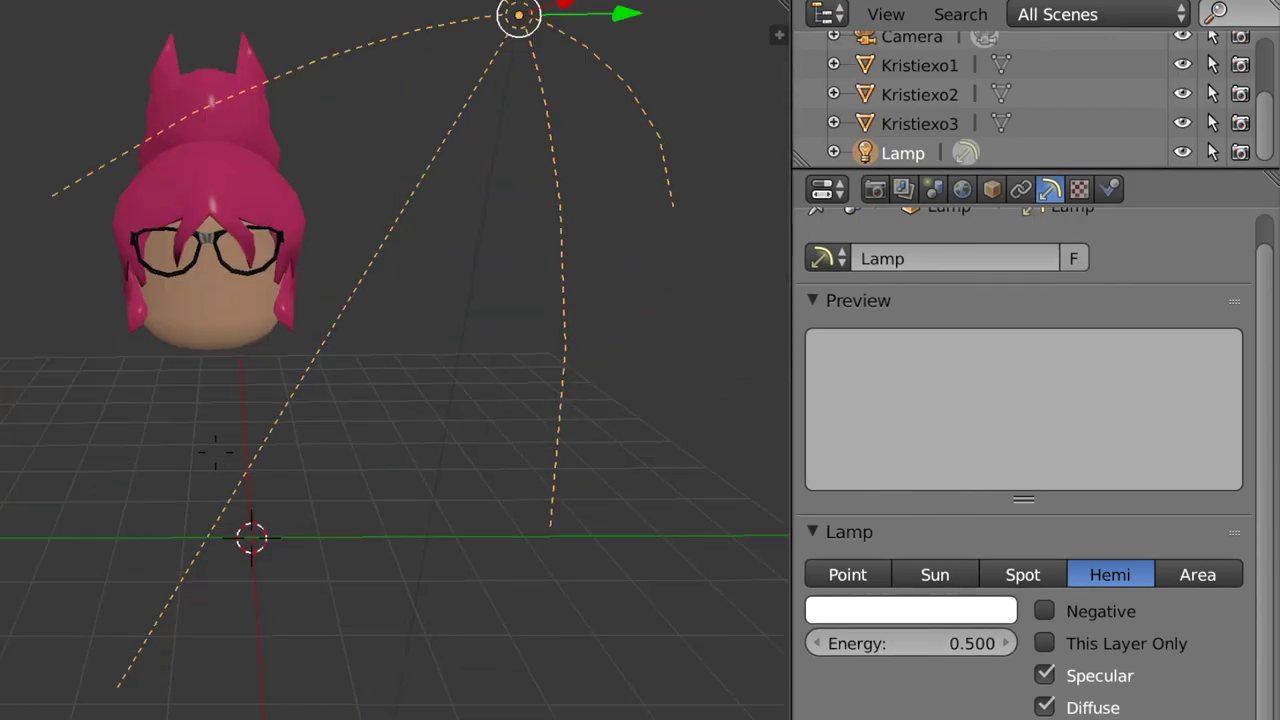
{"action": "left_click", "coordinate": [1045, 675]}
{"action": "scroll", "coordinate": [217, 452], "scroll_direction": "up", "scroll_amount": 5}
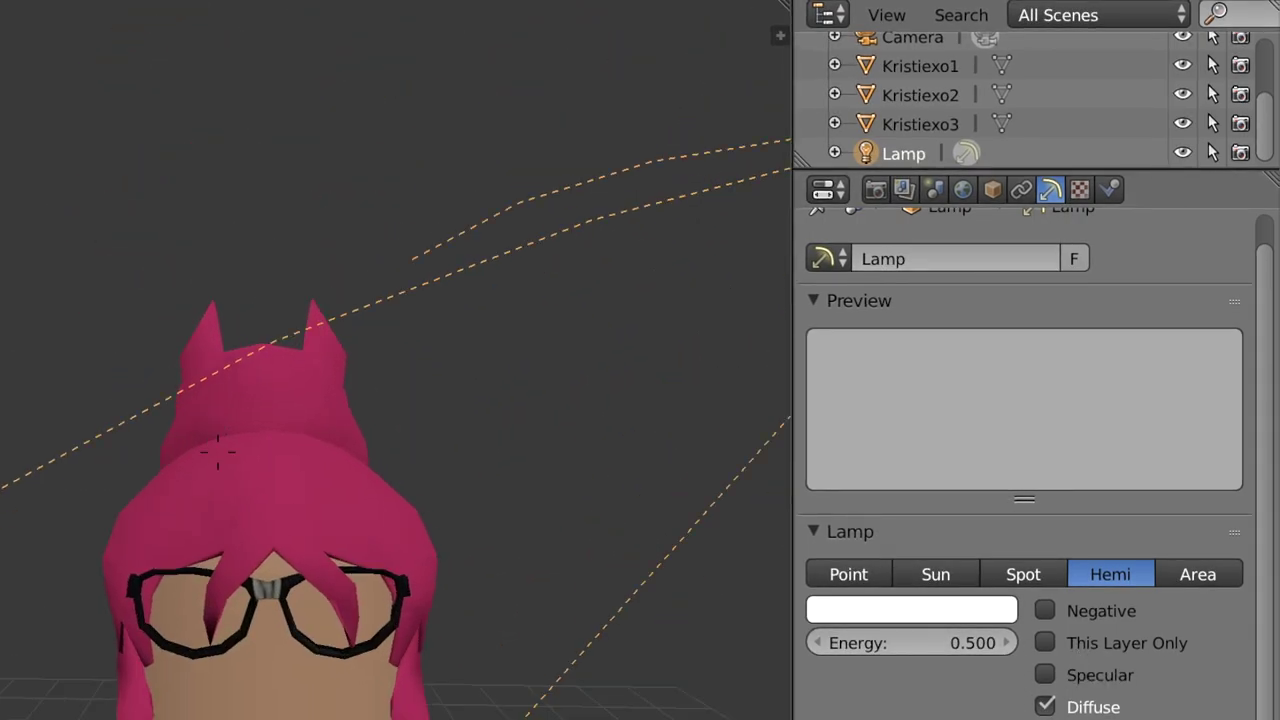
{"action": "scroll", "coordinate": [217, 452], "scroll_direction": "down", "scroll_amount": 5}
{"action": "scroll", "coordinate": [217, 452], "scroll_direction": "up", "scroll_amount": 5}
{"action": "scroll", "coordinate": [217, 452], "scroll_direction": "down", "scroll_amount": 5}
{"action": "middle_click_drag", "start_coordinate": [217, 452], "coordinate": [220, 452]}
{"action": "scroll", "coordinate": [220, 450], "scroll_direction": "up", "scroll_amount": 6}
{"action": "scroll", "coordinate": [217, 452], "scroll_direction": "up", "scroll_amount": 2}
{"action": "scroll", "coordinate": [217, 452], "scroll_direction": "down", "scroll_amount": 6}
{"action": "scroll", "coordinate": [217, 452], "scroll_direction": "down", "scroll_amount": 1}
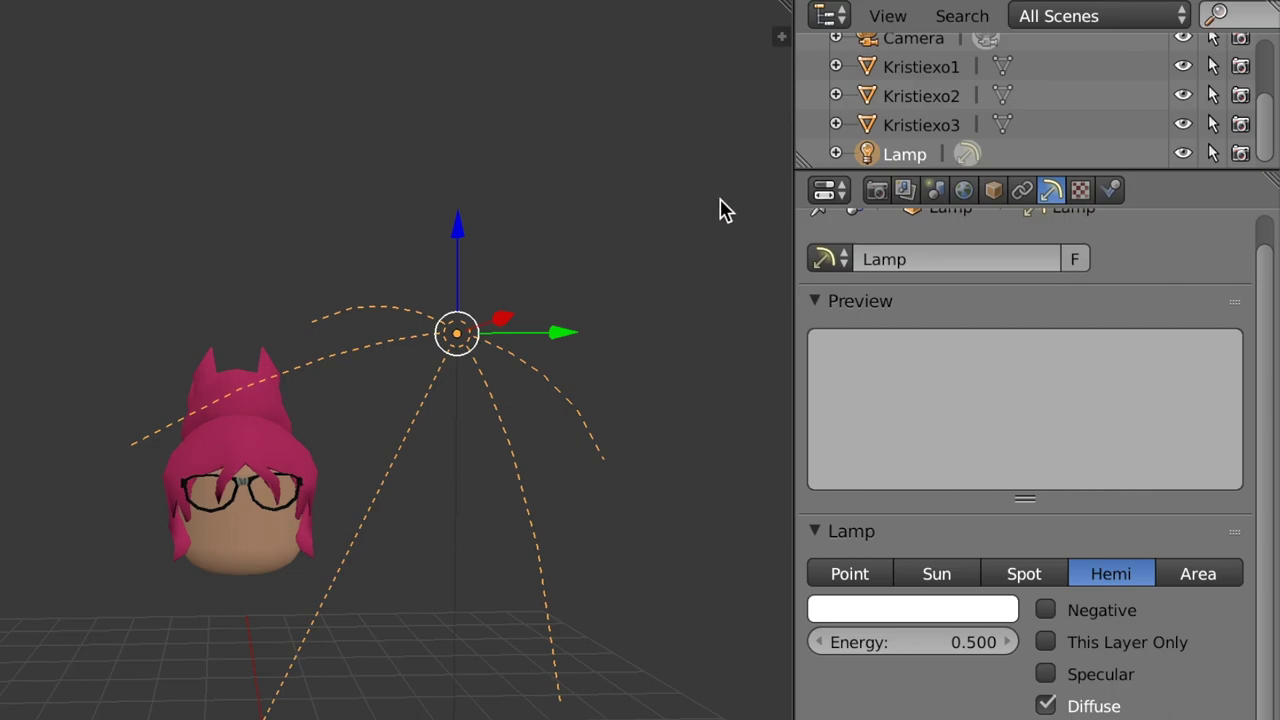
- Set the render's shading alpha mode to Transparent
{"action": "left_click", "coordinate": [876, 193]}
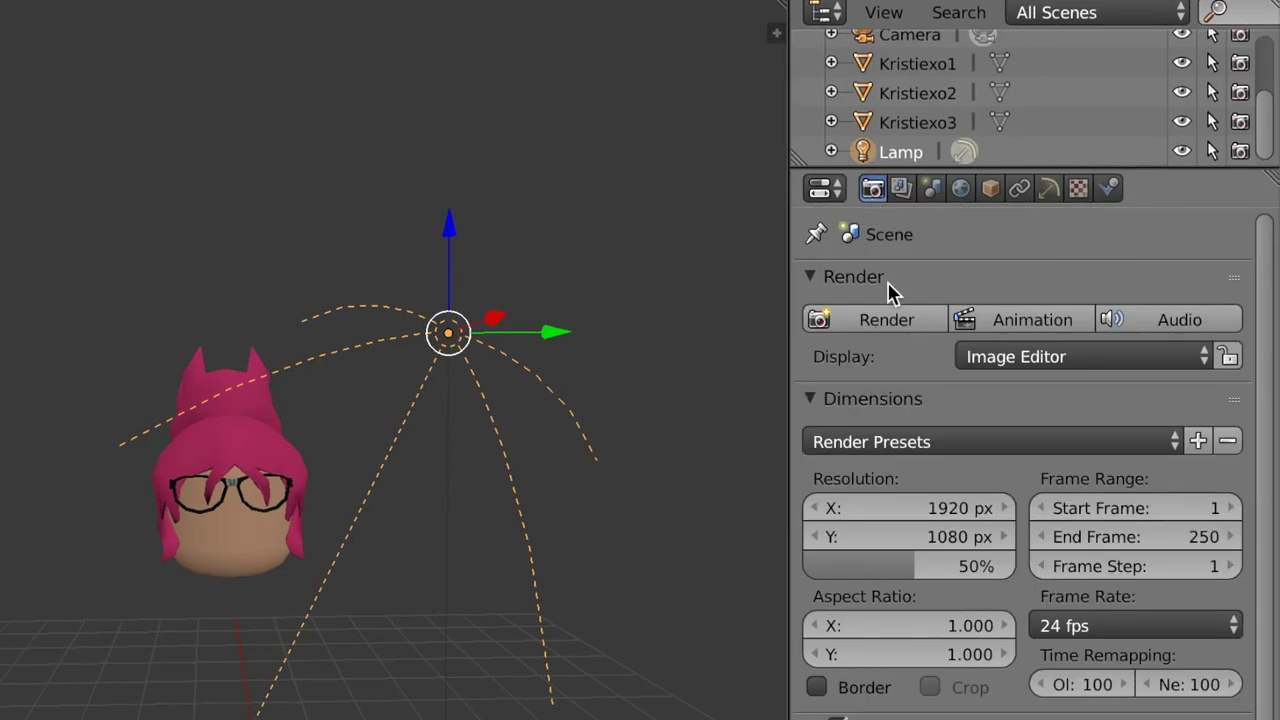
{"action": "scroll", "coordinate": [890, 330], "scroll_direction": "down", "scroll_amount": 5}
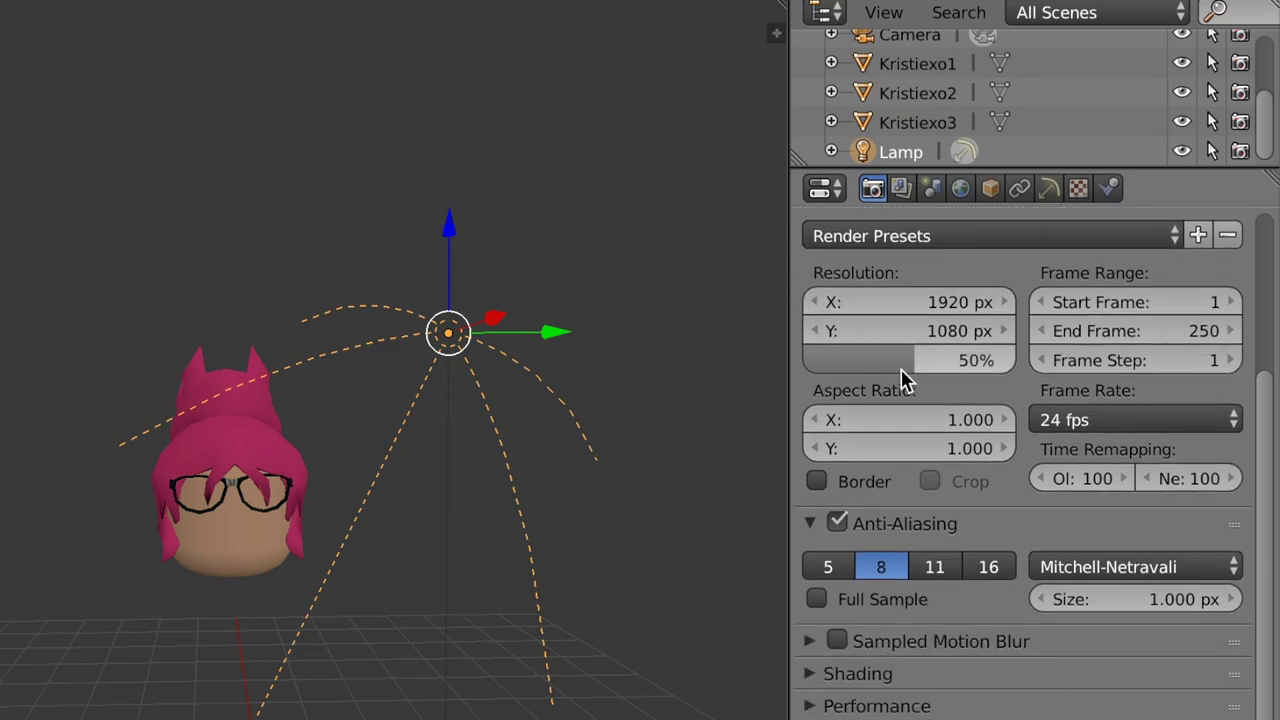
{"action": "scroll", "coordinate": [905, 380], "scroll_direction": "down", "scroll_amount": 2}
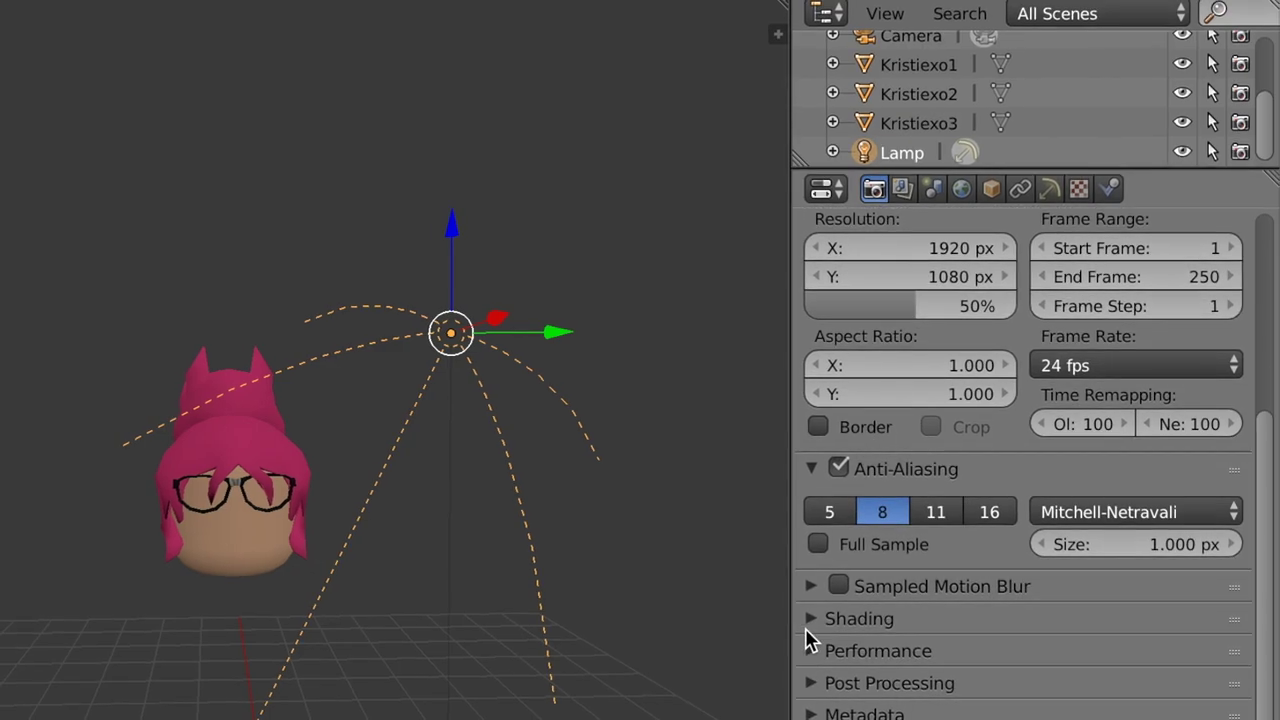
{"action": "left_click", "coordinate": [811, 618]}
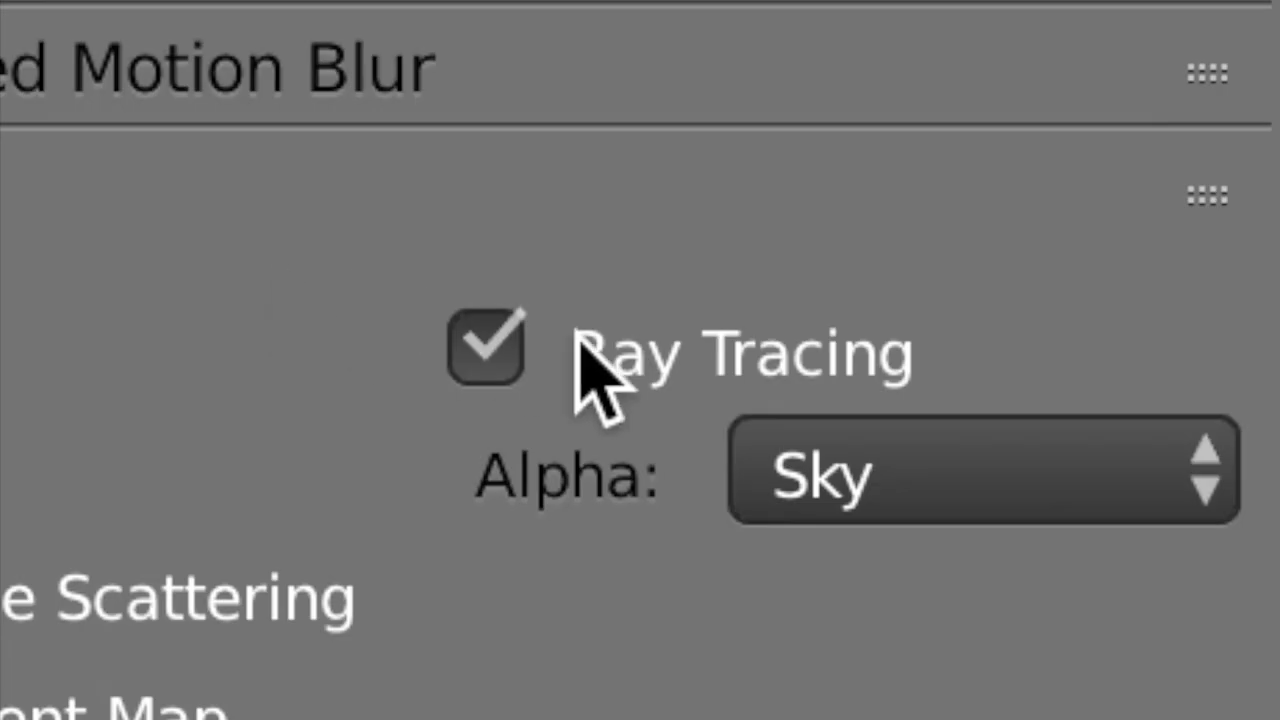
{"action": "left_click", "coordinate": [1172, 700]}
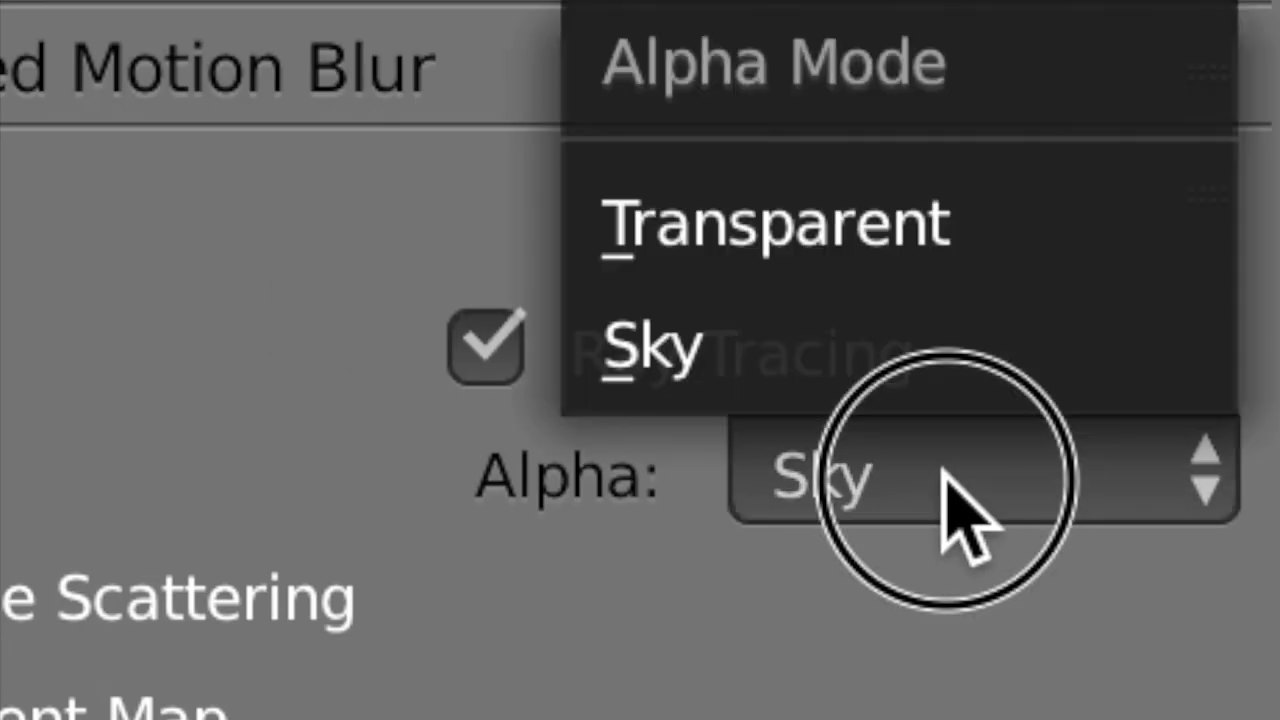
{"action": "left_click", "coordinate": [1169, 630]}
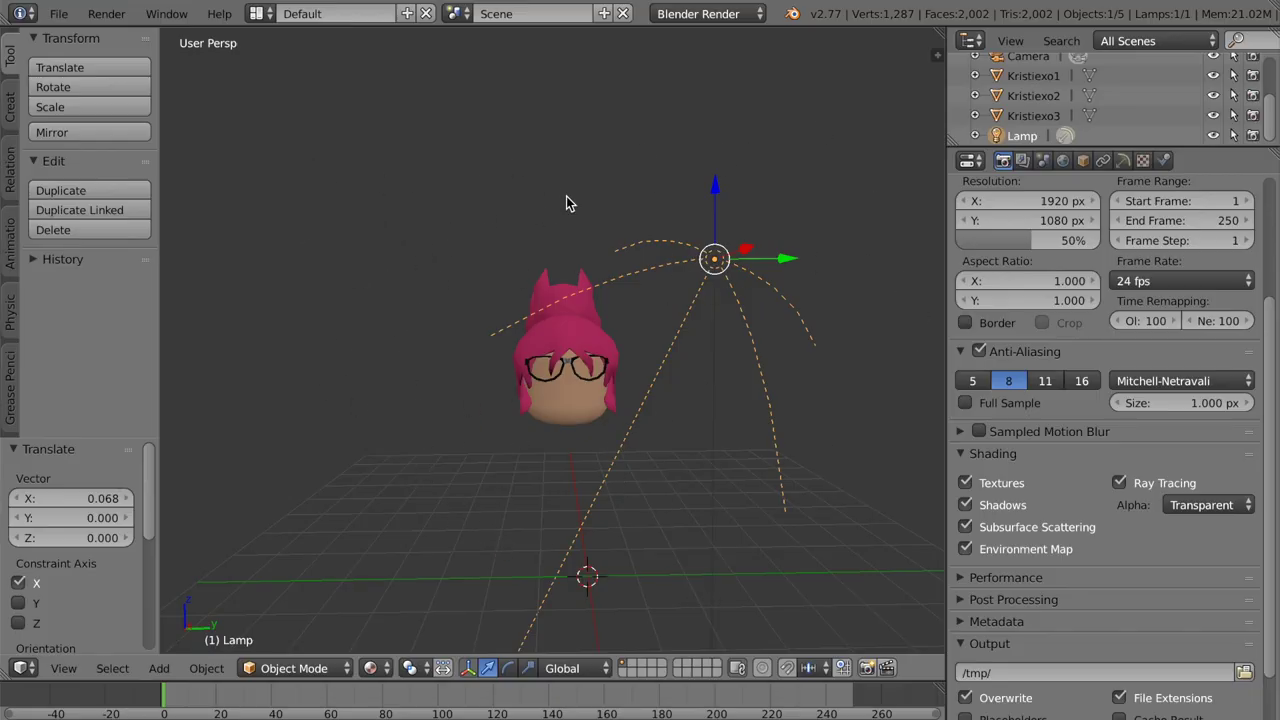
- Switch to the camera view and fly the camera until the whole head faces forward inside the frame
{"action": "left_click", "coordinate": [206, 668]}
{"action": "left_click", "coordinate": [205, 670]}
{"action": "left_click", "coordinate": [97, 654]}
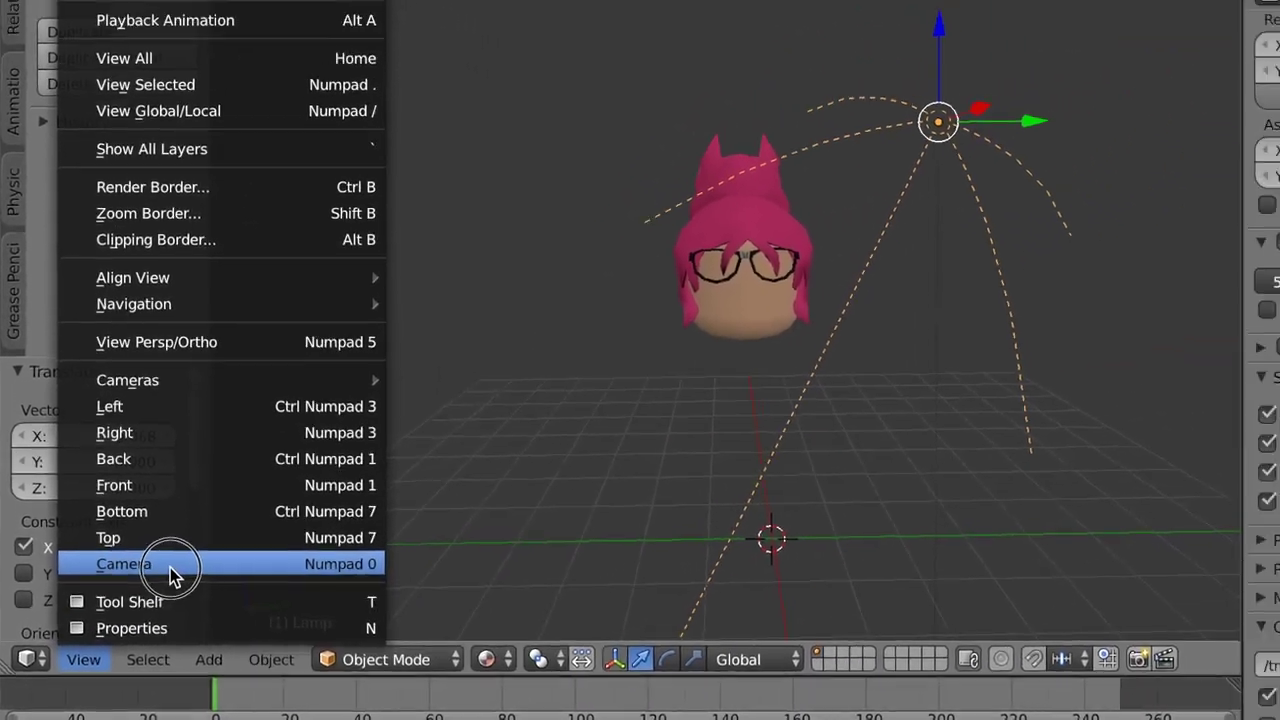
{"action": "left_click", "coordinate": [170, 575]}
{"action": "key", "text": "shift+f"}
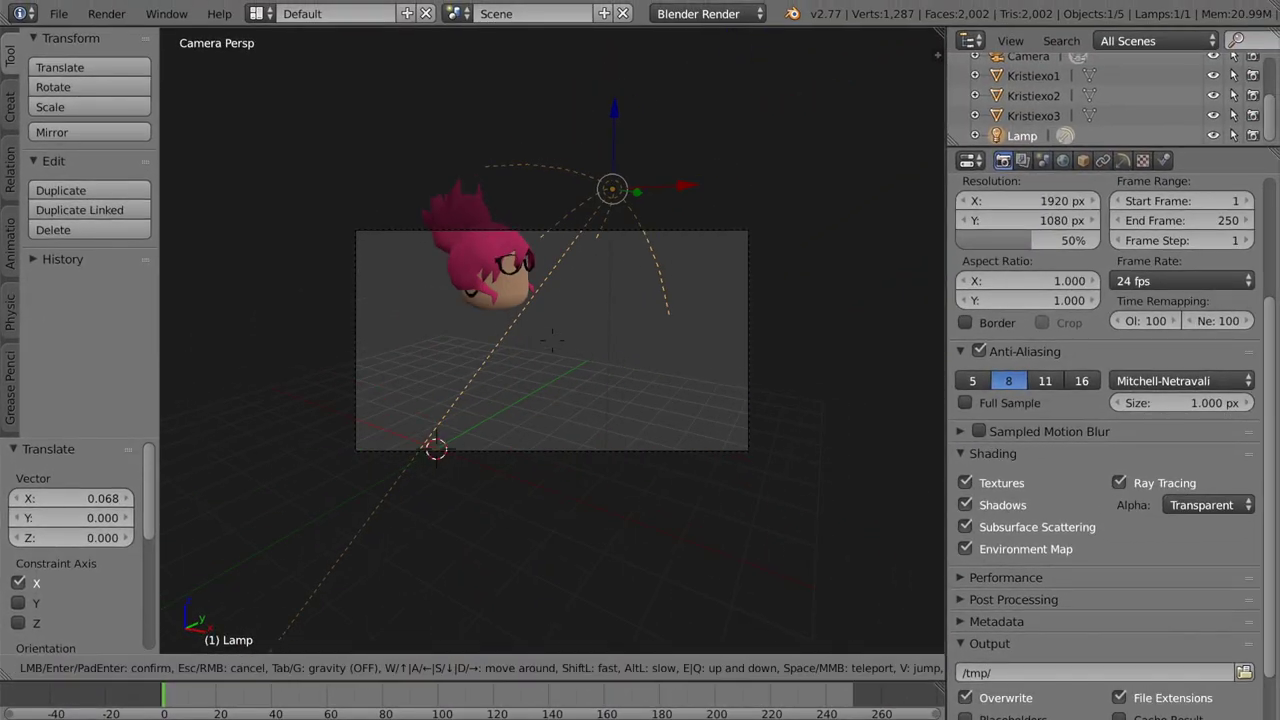
{"action": "key", "text": "d"}
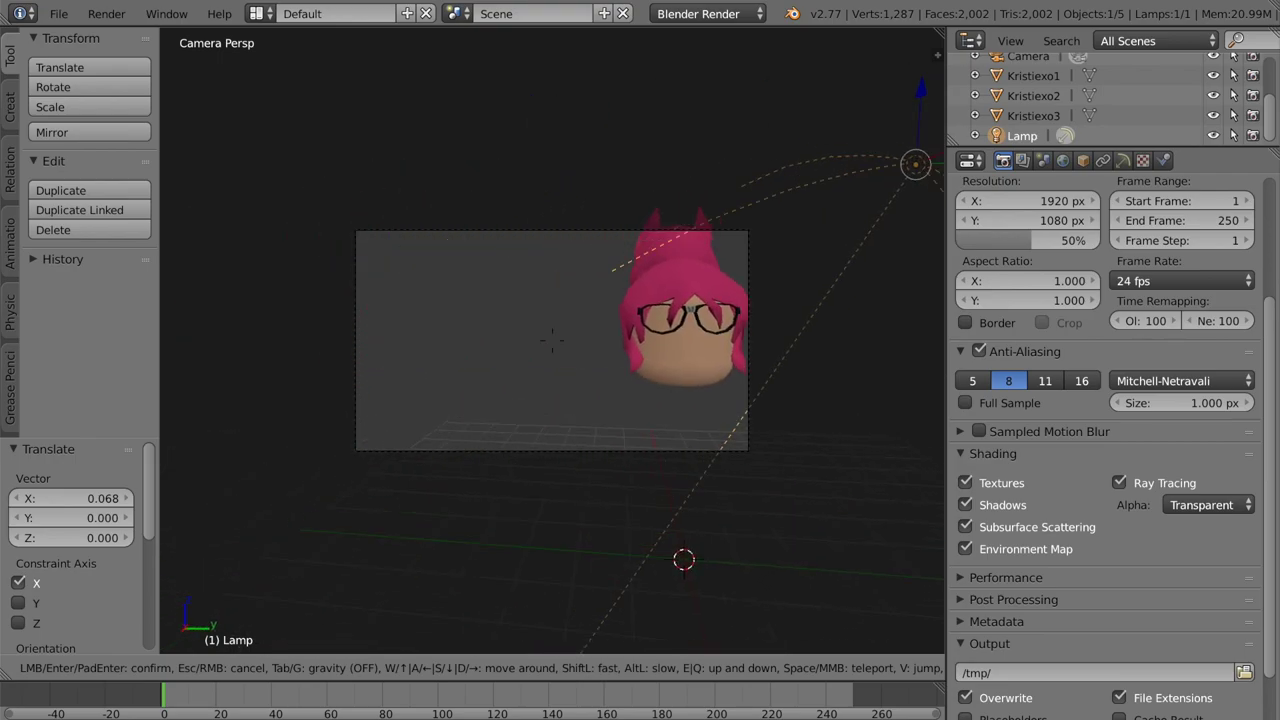
{"action": "key", "text": "w"}
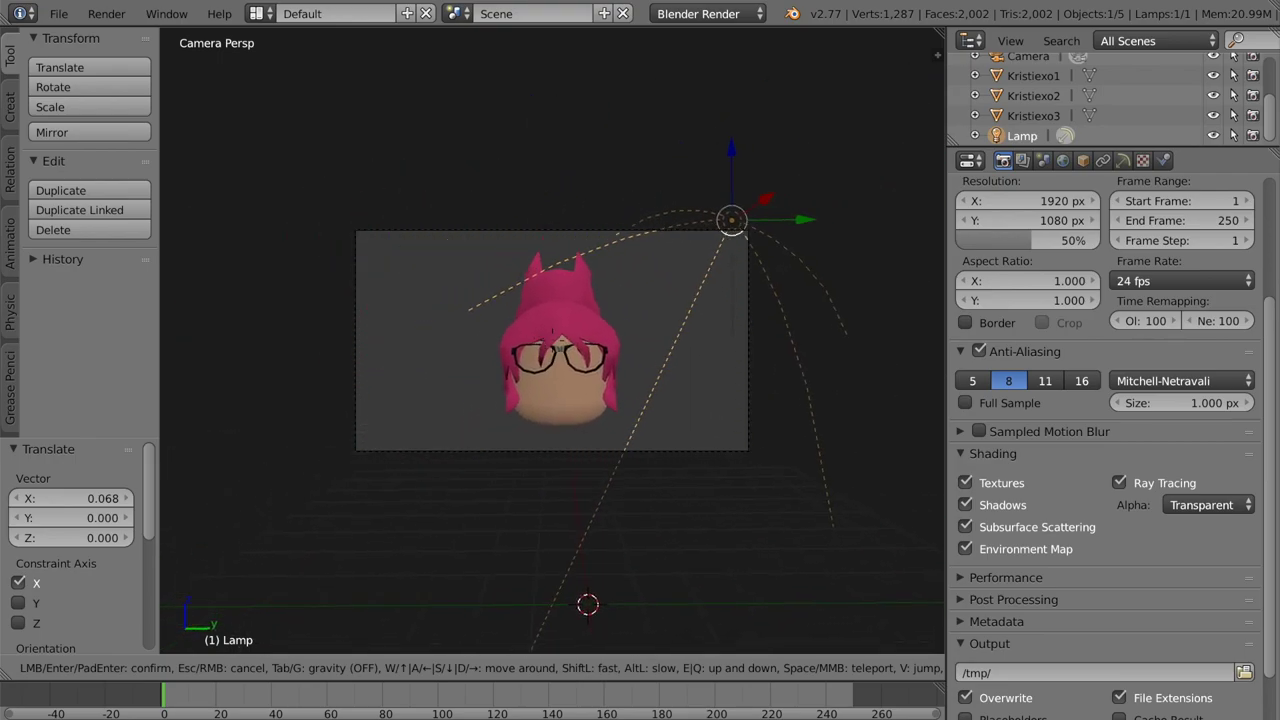
{"action": "key", "text": "s"}
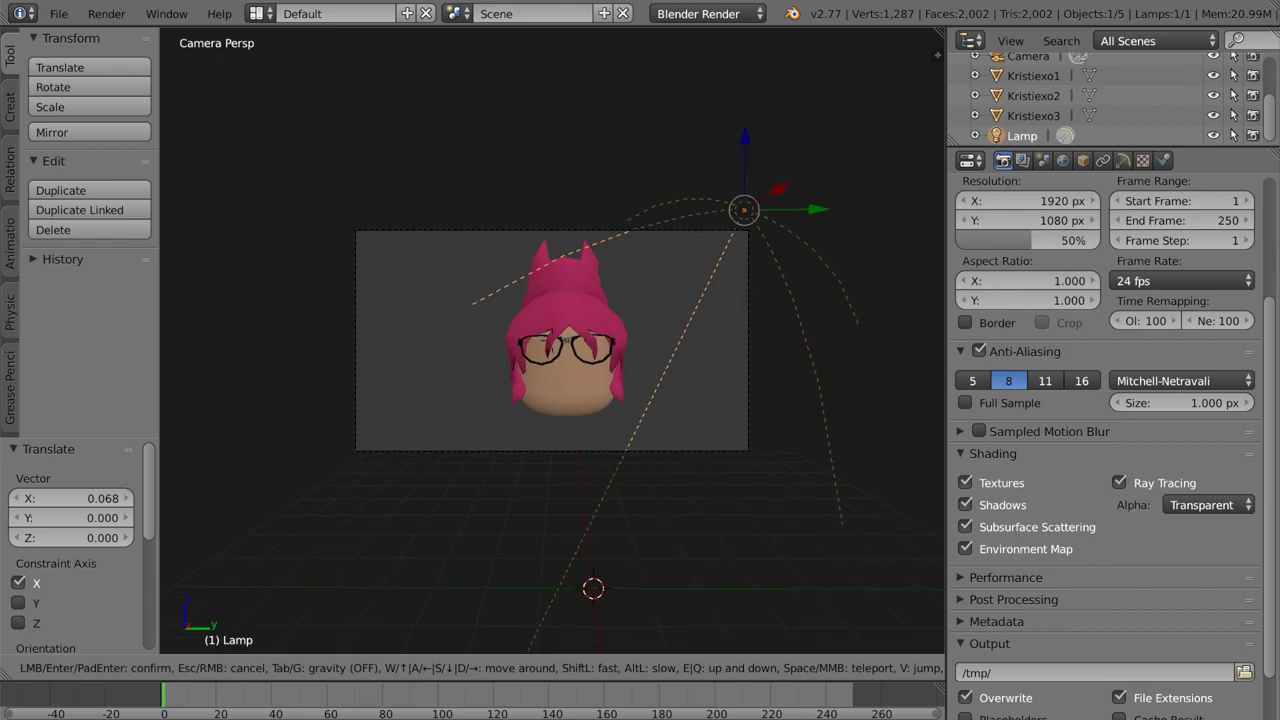
{"action": "key", "text": "a"}
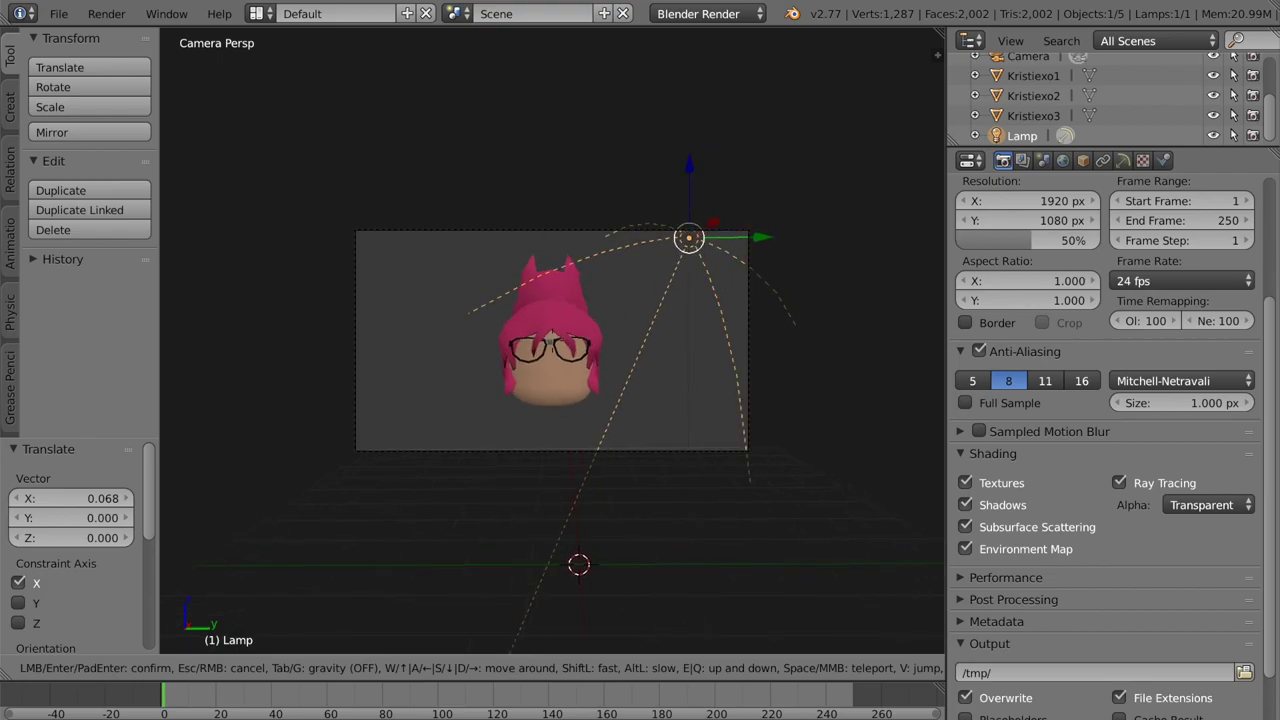
{"action": "key", "text": "d"}
{"action": "left_click", "coordinate": [552, 346]}
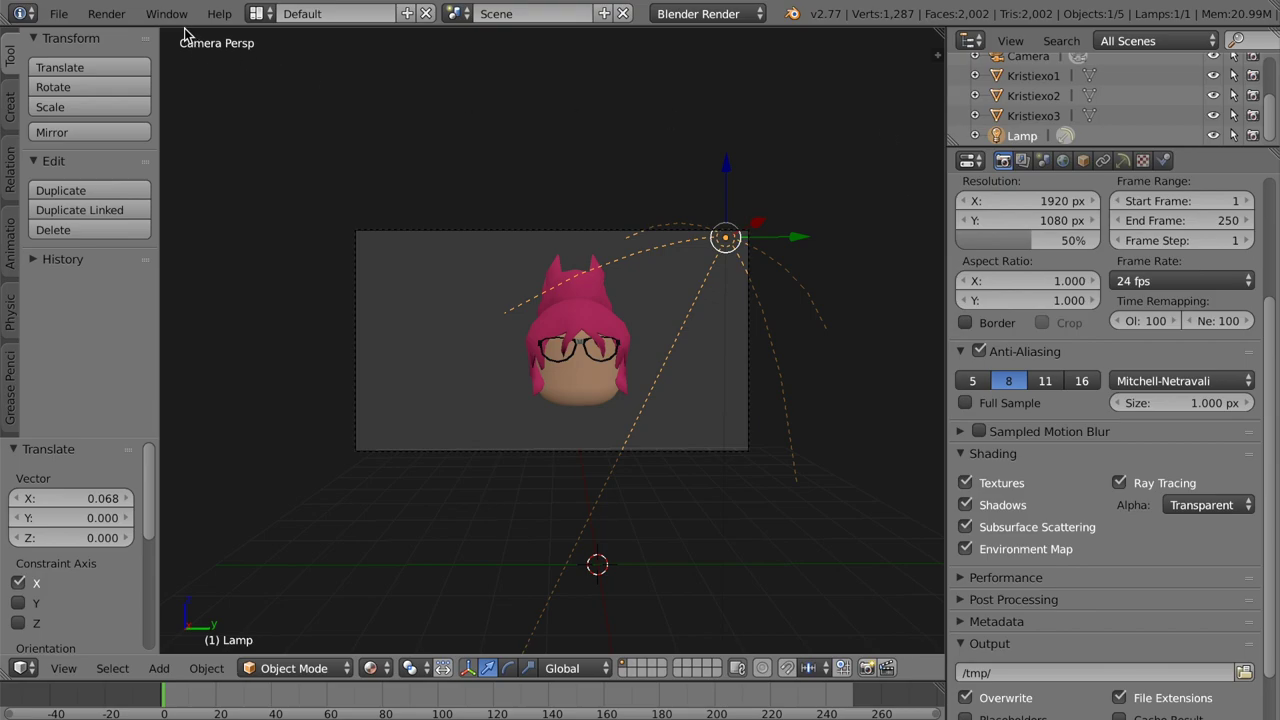
- Render the image to check how the head is framed, and return to the 3D view
{"action": "left_click", "coordinate": [112, 16]}
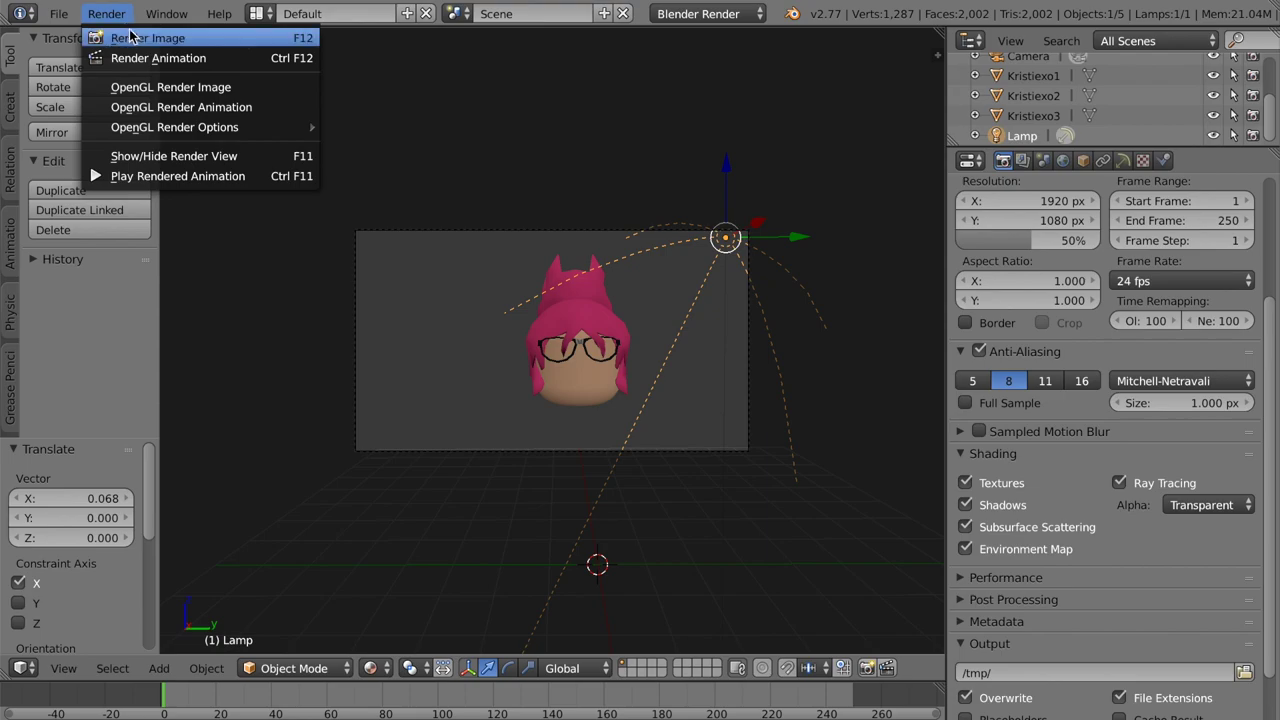
{"action": "left_click", "coordinate": [136, 40]}
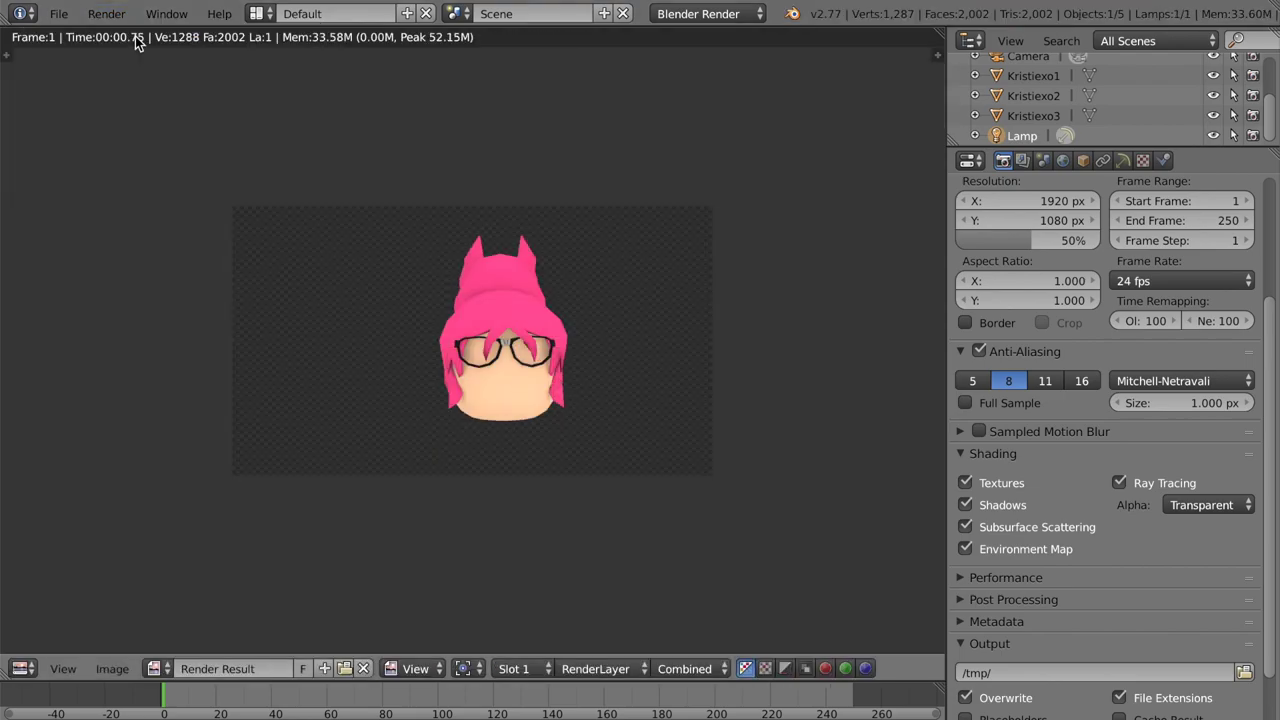
{"action": "left_click_drag", "start_coordinate": [424, 195], "coordinate": [565, 360]}
{"action": "key", "text": "Escape"}
- Shift the camera sideways to centre the head in the frame and render the image again
{"action": "key", "text": "shift+f"}
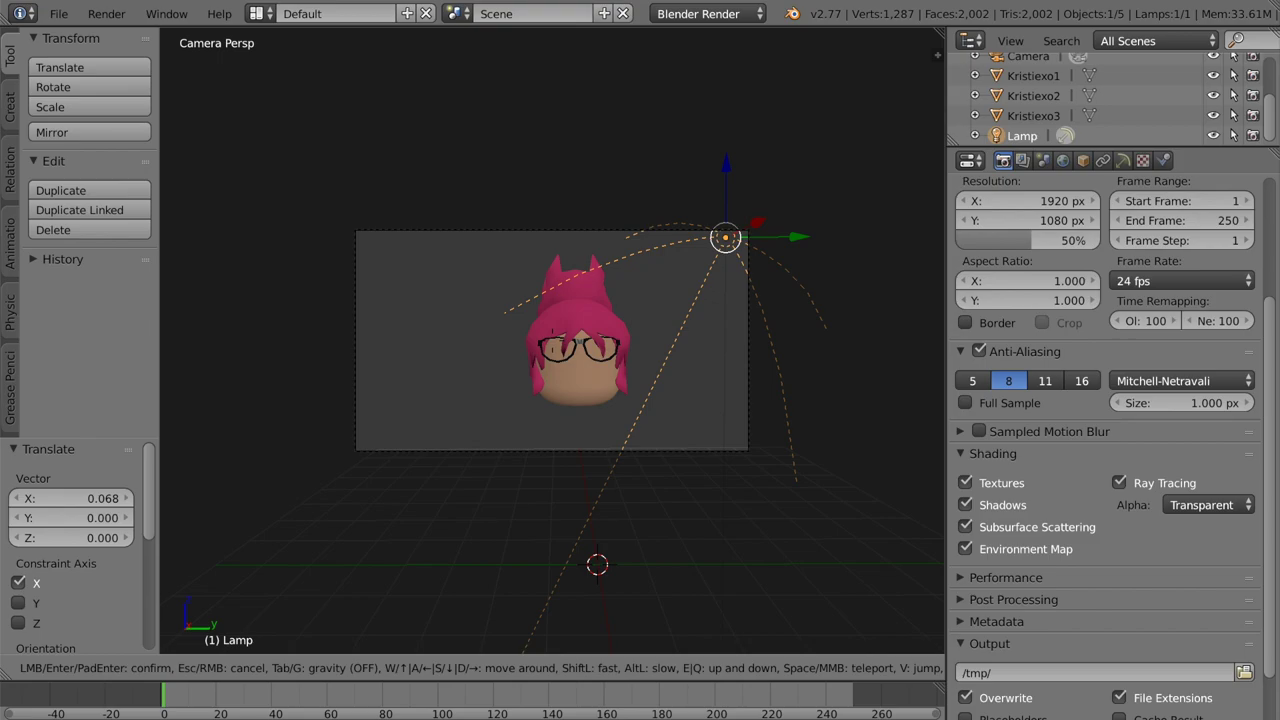
{"action": "key", "text": "d"}
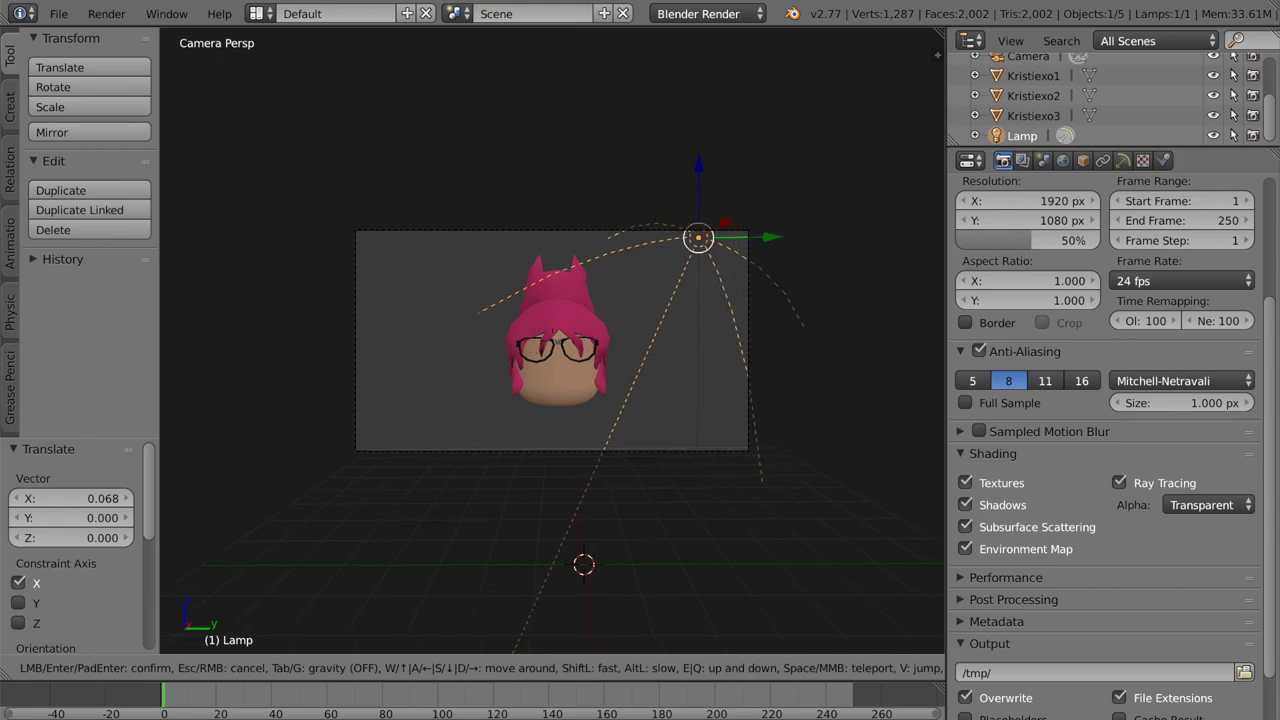
{"action": "left_click", "coordinate": [551, 346]}
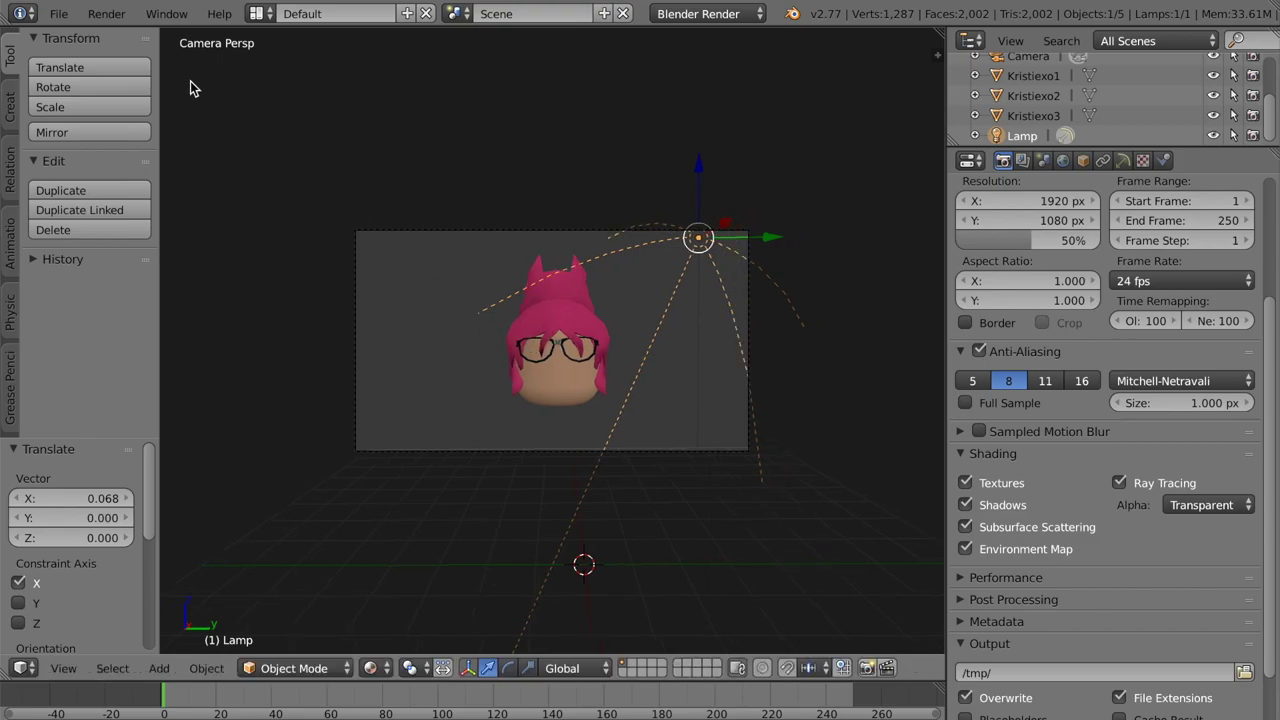
{"action": "left_click", "coordinate": [106, 13]}
{"action": "left_click", "coordinate": [130, 38]}
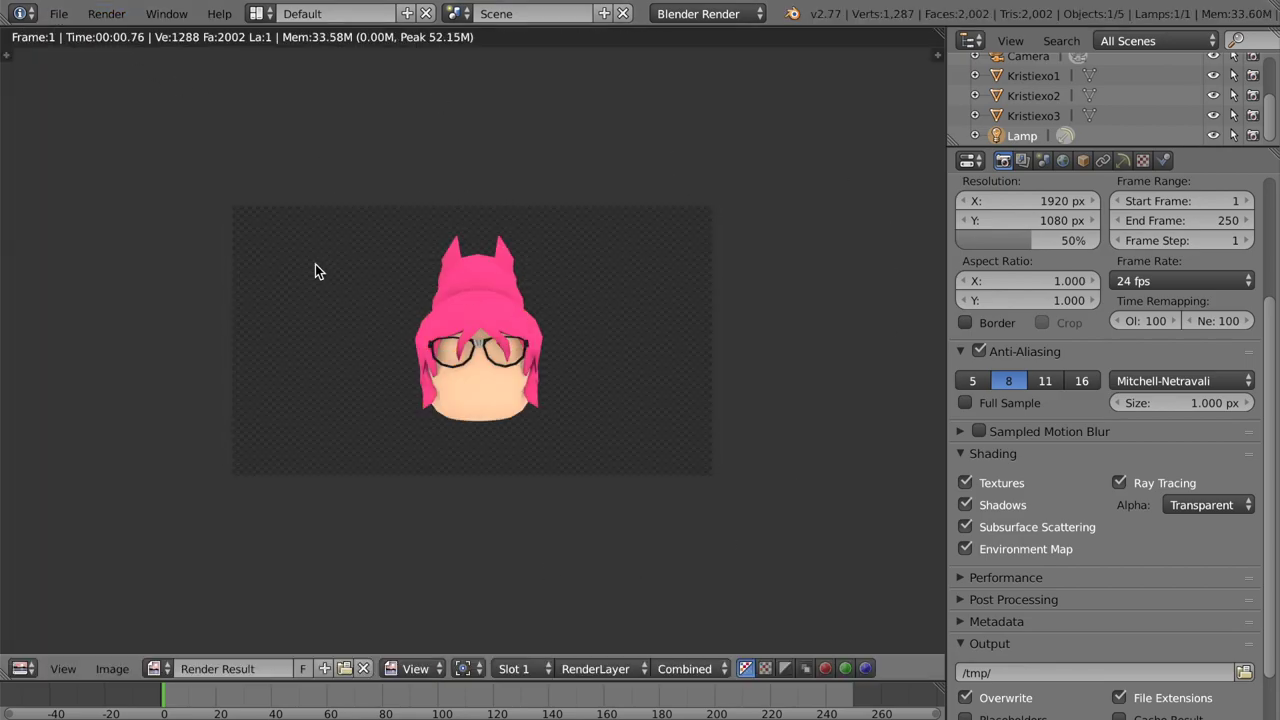
- Save the rendered image as "kris shadow head.png" and quit Blender
{"action": "left_click", "coordinate": [118, 672]}
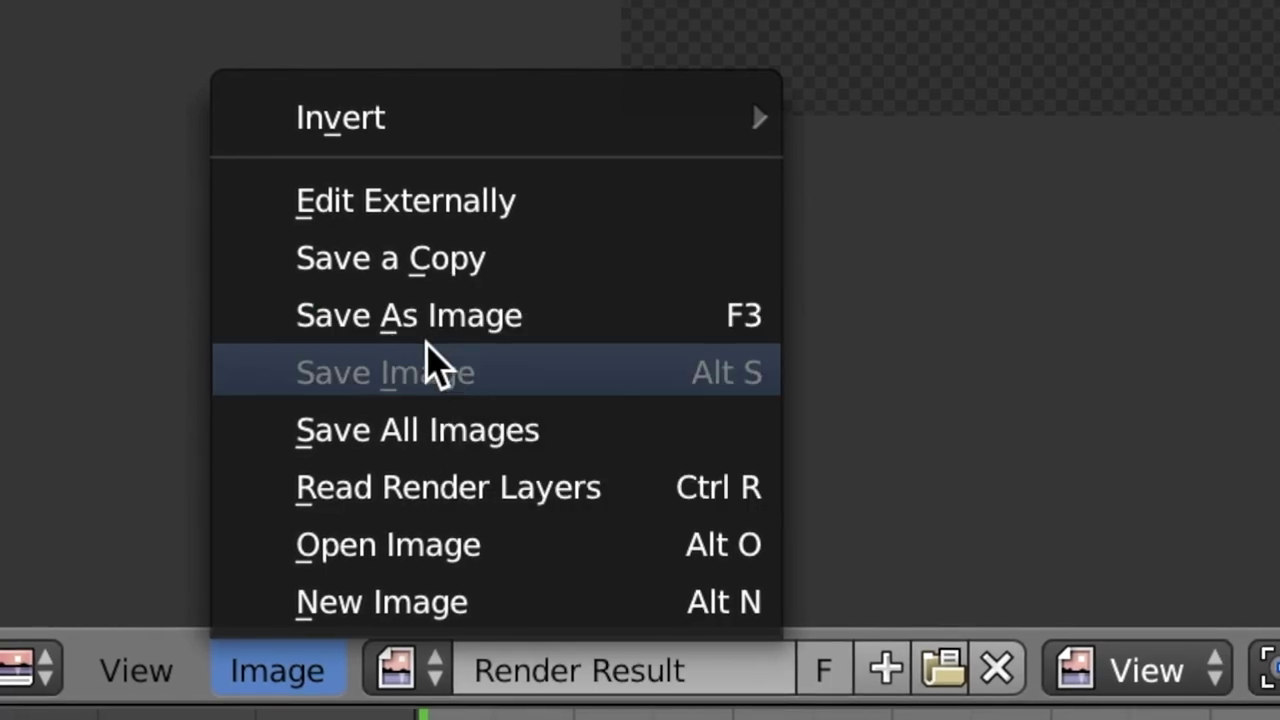
{"action": "left_click", "coordinate": [523, 326]}
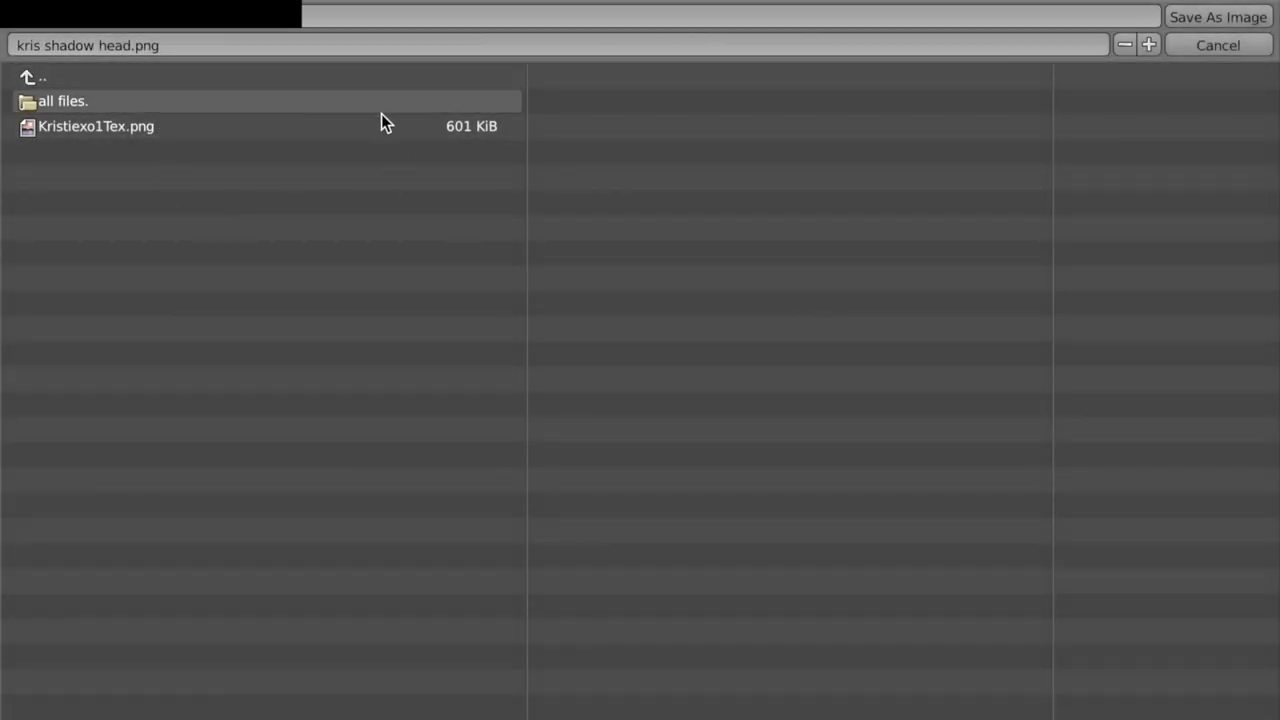
{"action": "left_click", "coordinate": [1235, 20]}
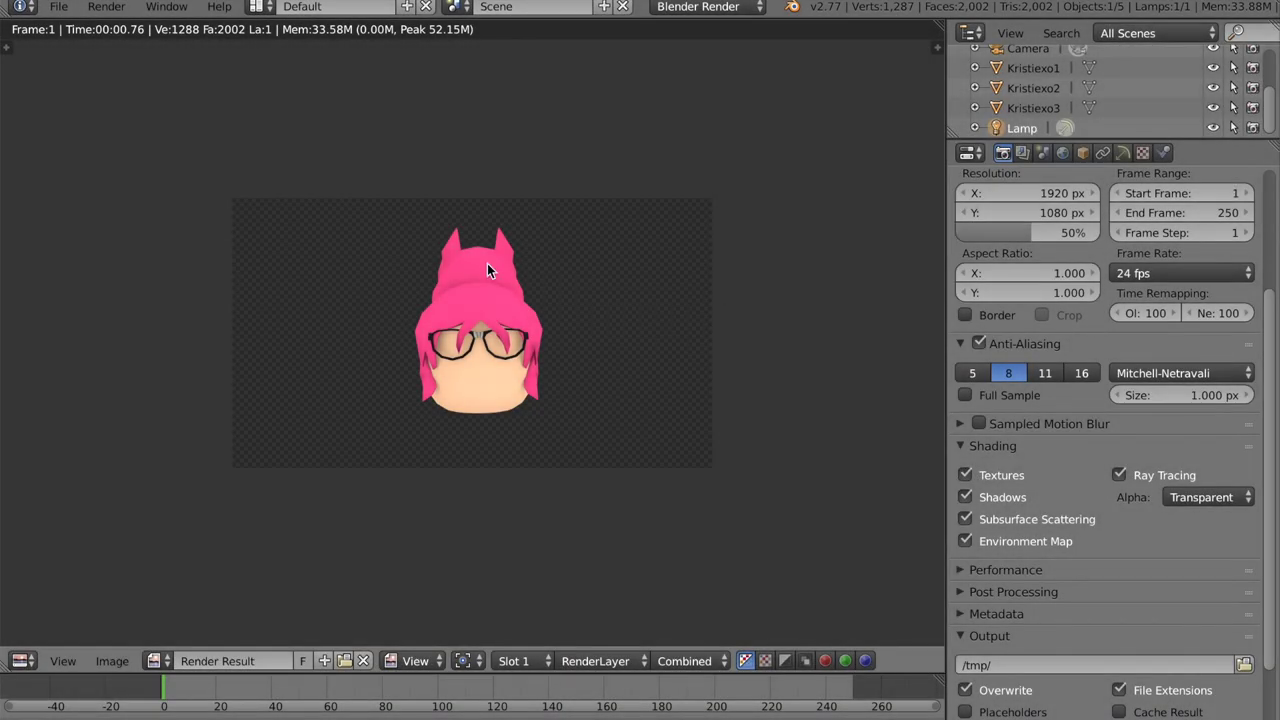
{"action": "left_click", "coordinate": [525, 390]}
{"action": "key", "text": "super+q"}
{"action": "left_click", "coordinate": [668, 247]}
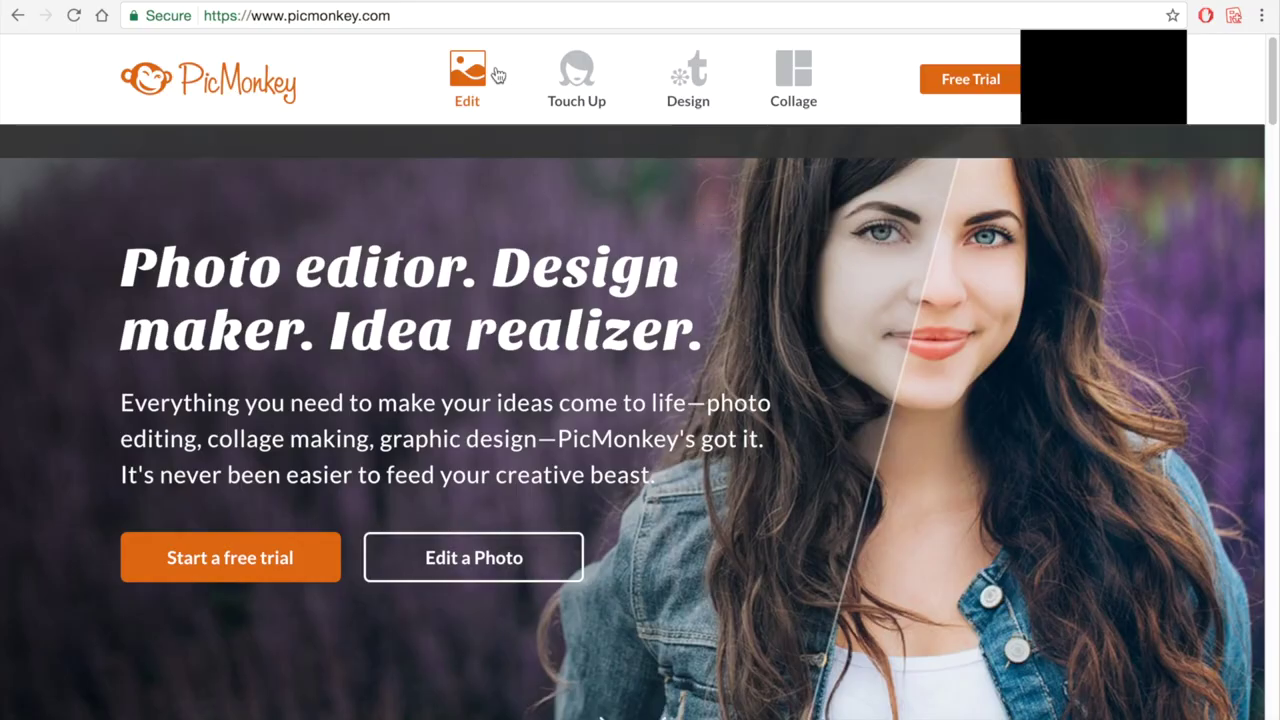
- Open the image file "kris shadow head.png" for editing in PicMonkey
{"action": "mouse_move", "coordinate": [484, 142]}
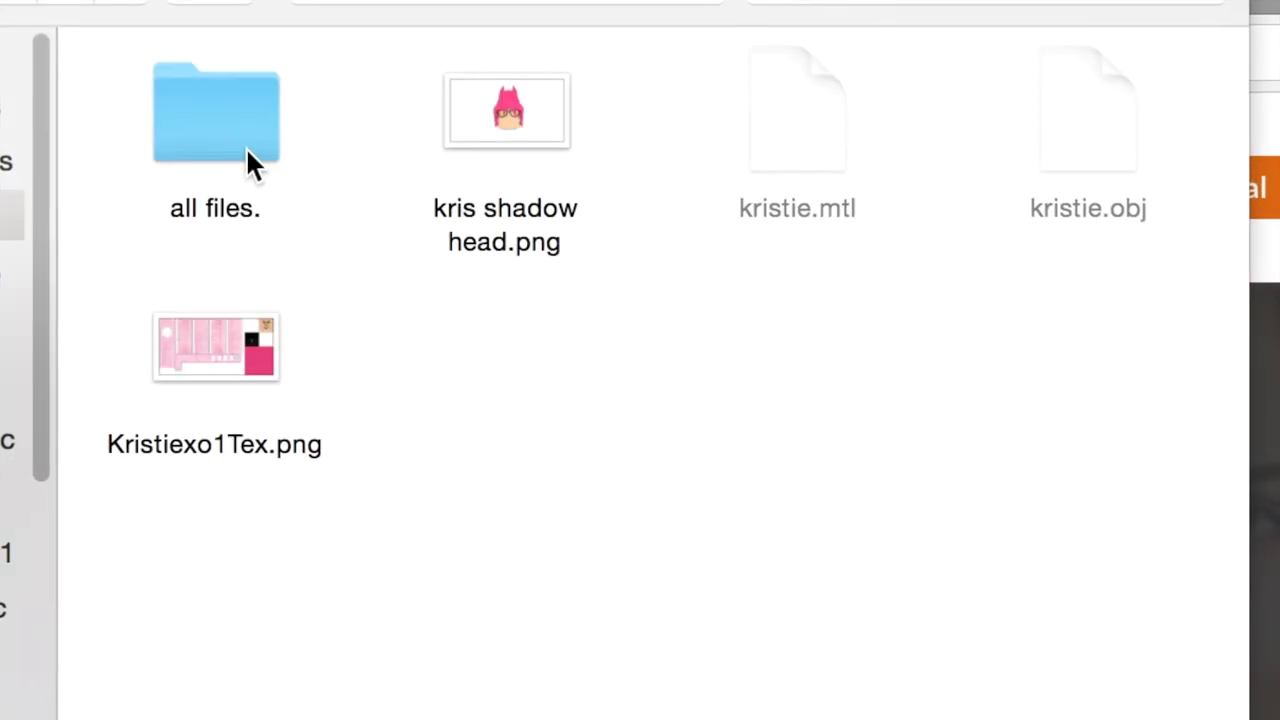
{"action": "left_click", "coordinate": [461, 127]}
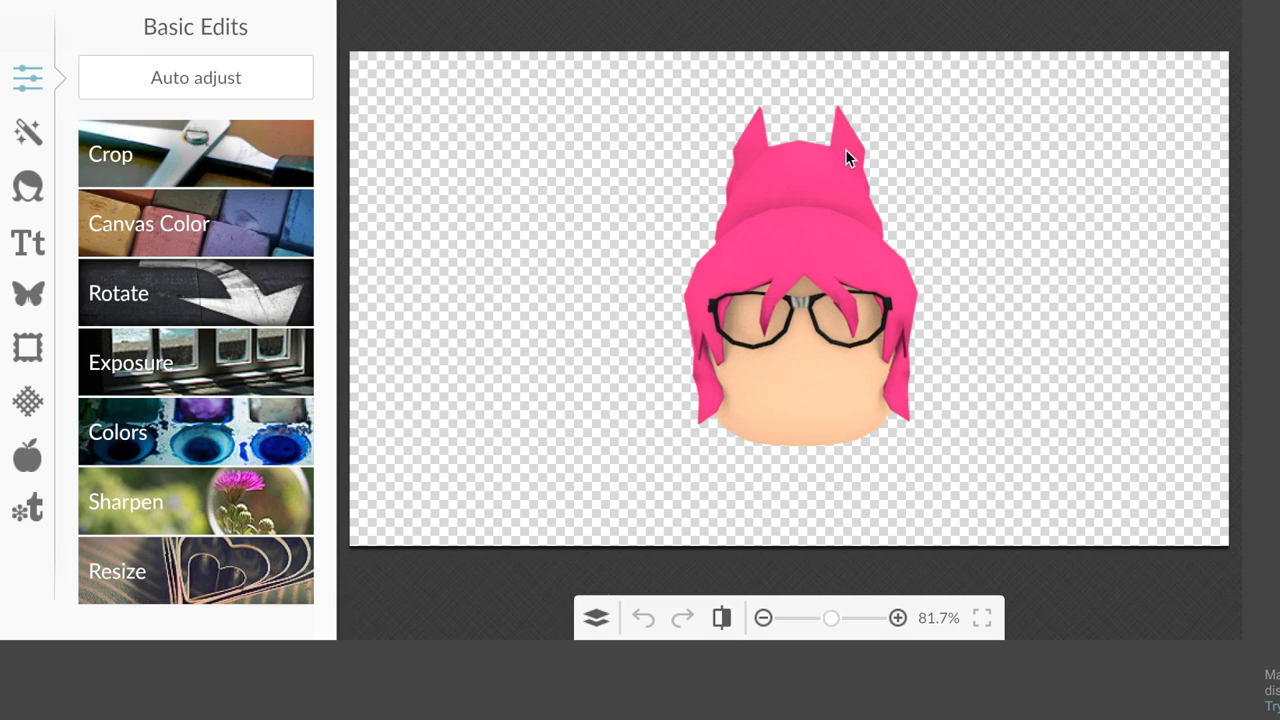
- Crop the image to a 482 x 482 px square around the whole head, with photo scaling enabled
{"action": "left_click", "coordinate": [196, 163]}
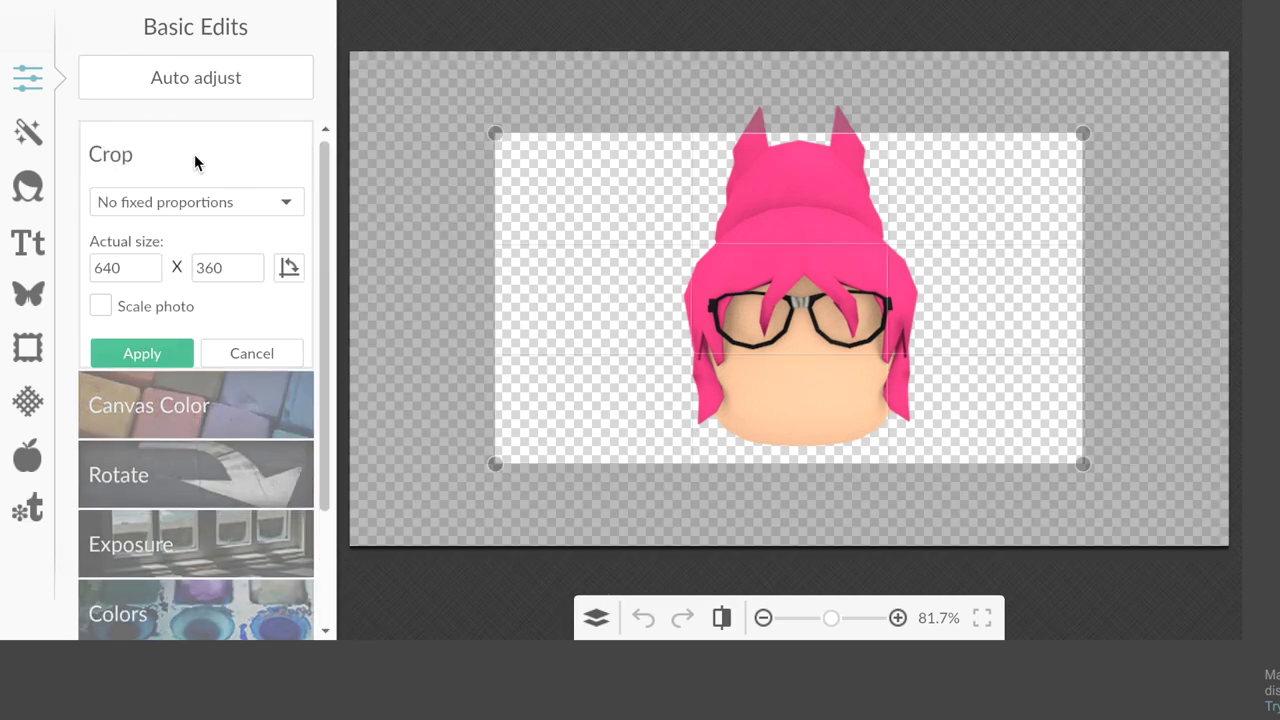
{"action": "left_click", "coordinate": [186, 205]}
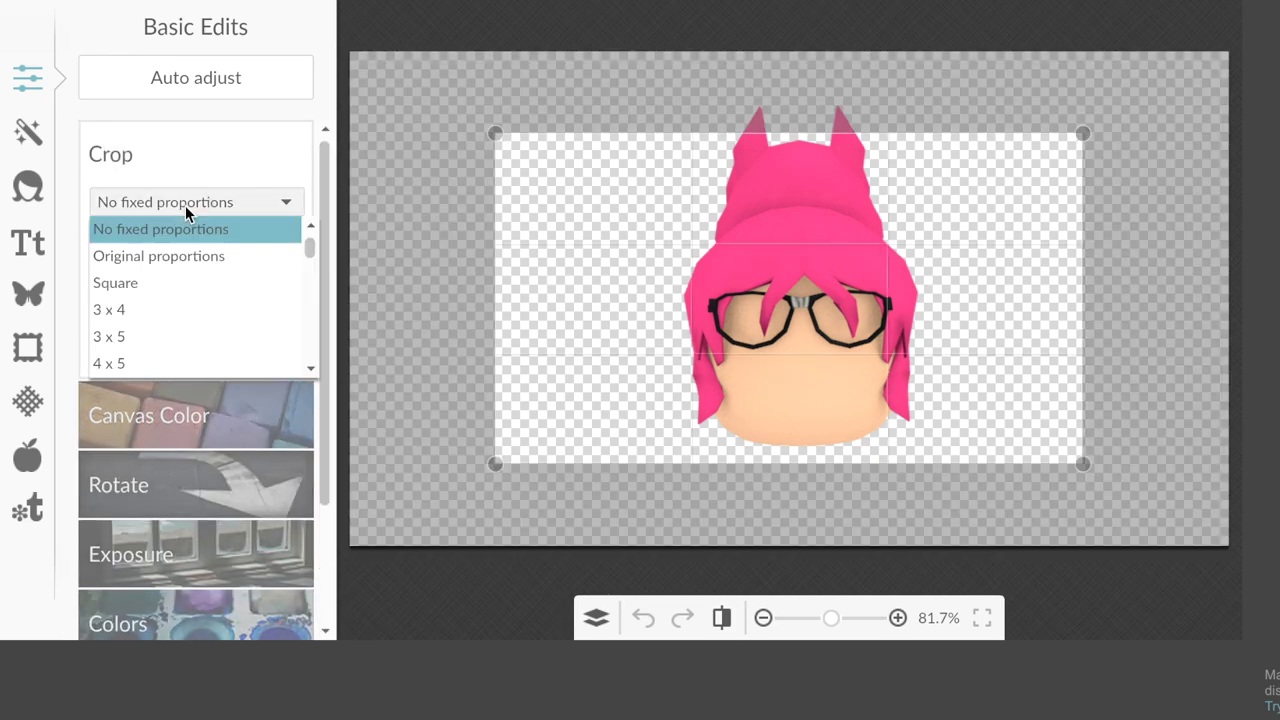
{"action": "left_click", "coordinate": [172, 283]}
{"action": "left_click", "coordinate": [100, 306]}
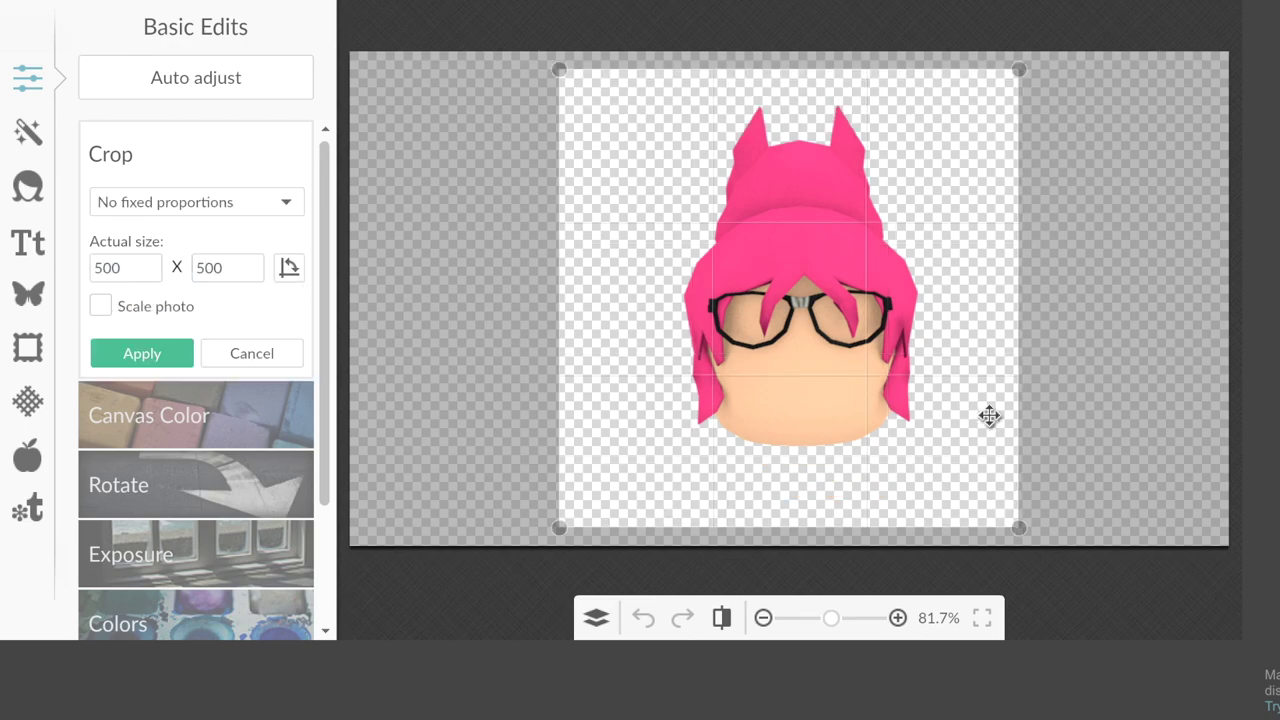
{"action": "left_click_drag", "start_coordinate": [1019, 531], "coordinate": [1050, 470]}
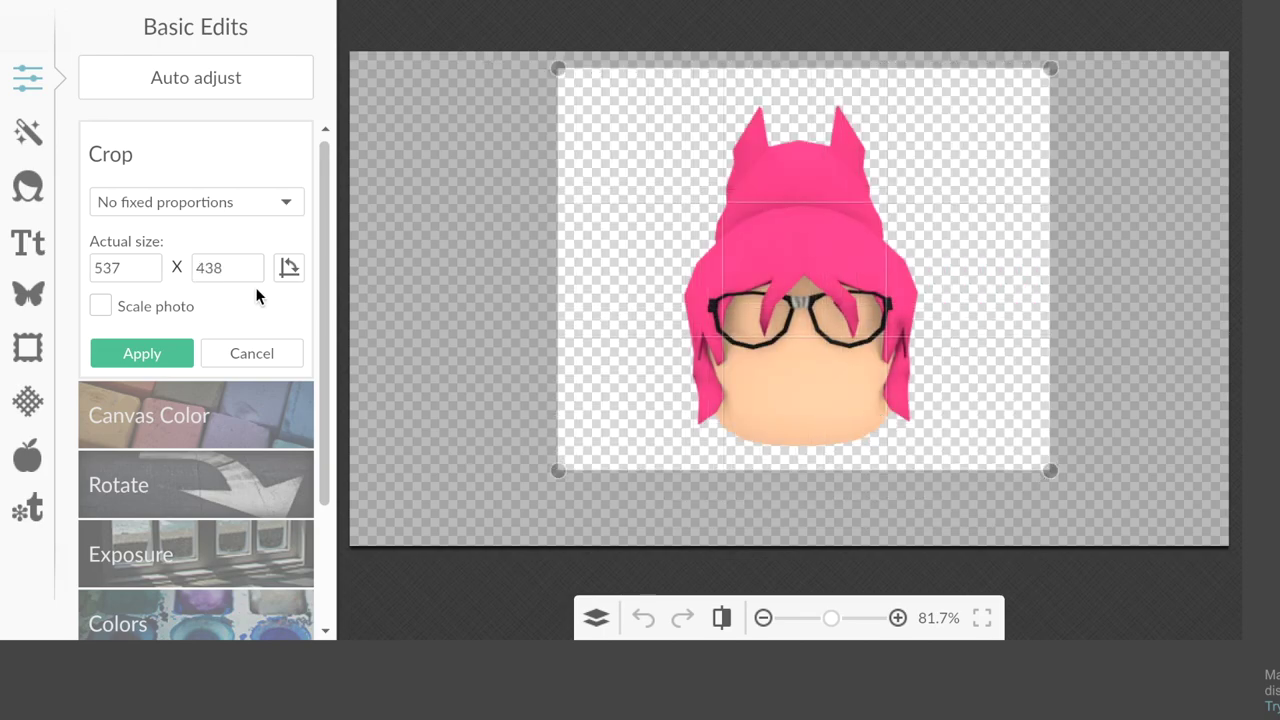
{"action": "left_click", "coordinate": [200, 201]}
{"action": "left_click", "coordinate": [148, 286]}
{"action": "left_click", "coordinate": [100, 306]}
{"action": "left_click_drag", "start_coordinate": [1018, 504], "coordinate": [1109, 530]}
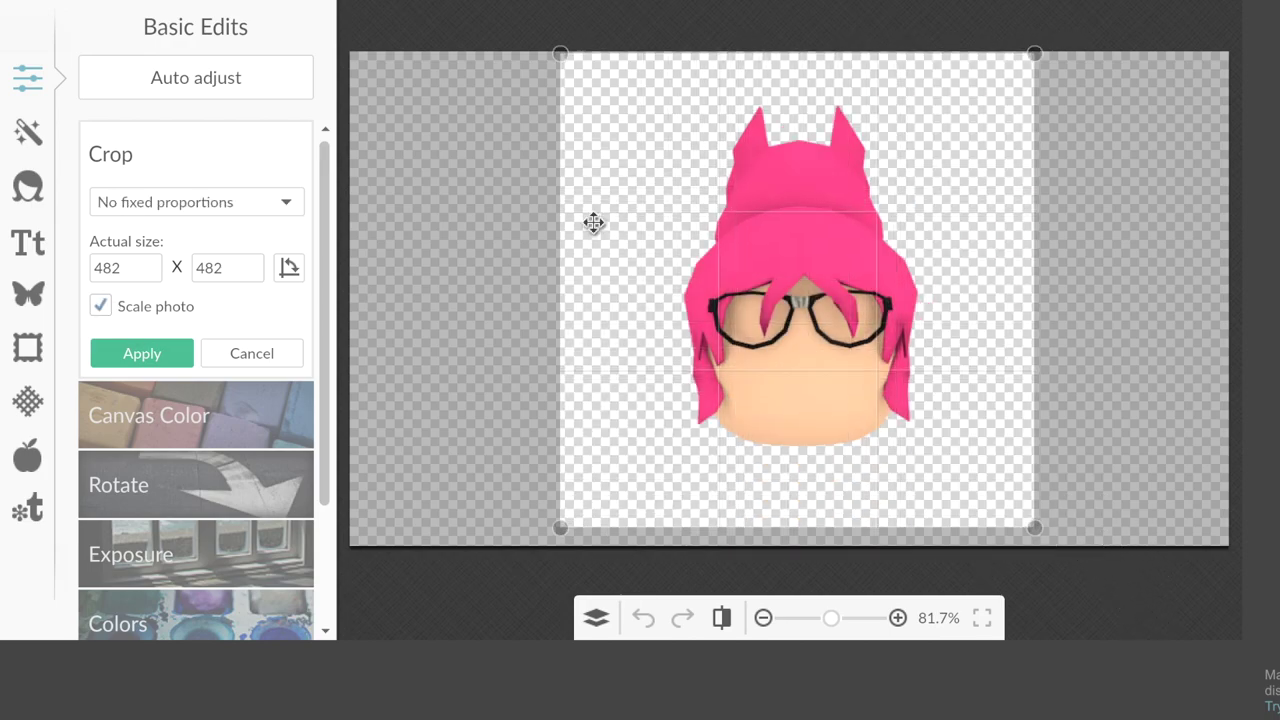
{"action": "left_click", "coordinate": [147, 356]}
- Add a geometric square overlay and enlarge it from the canvas's upper-left corner until it covers the entire canvas
{"action": "left_click", "coordinate": [16, 285]}
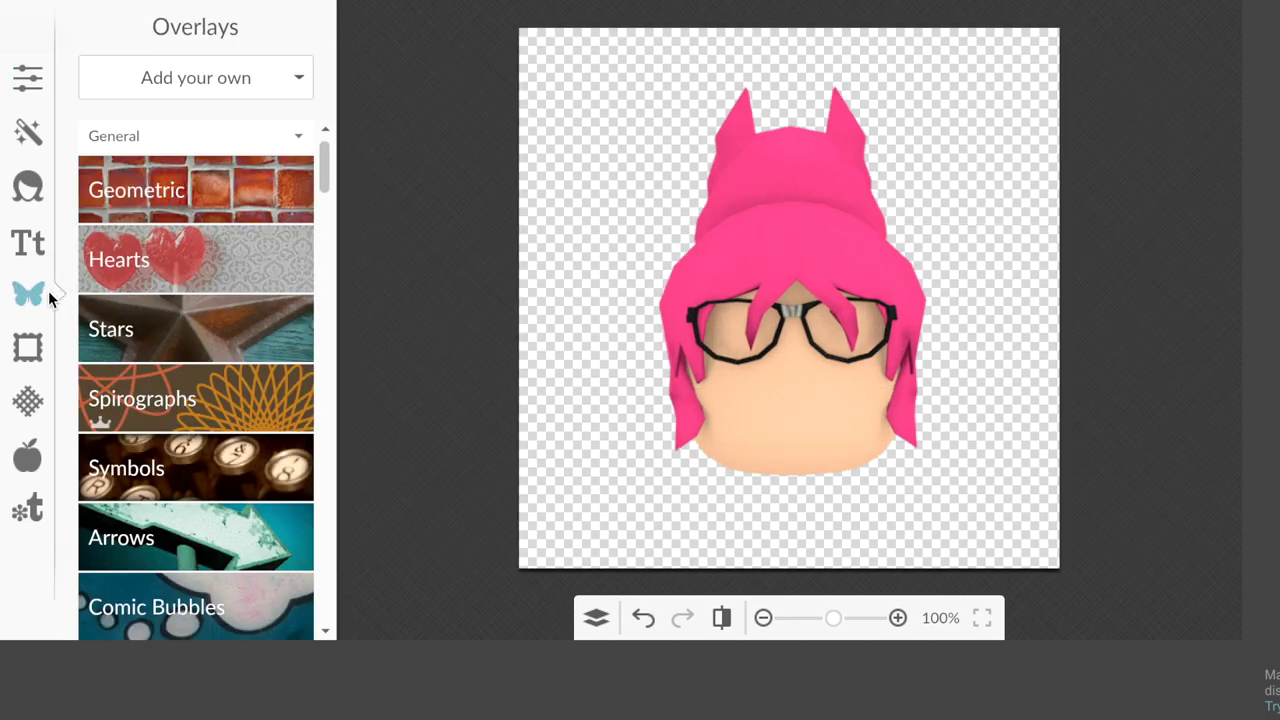
{"action": "left_click", "coordinate": [170, 182]}
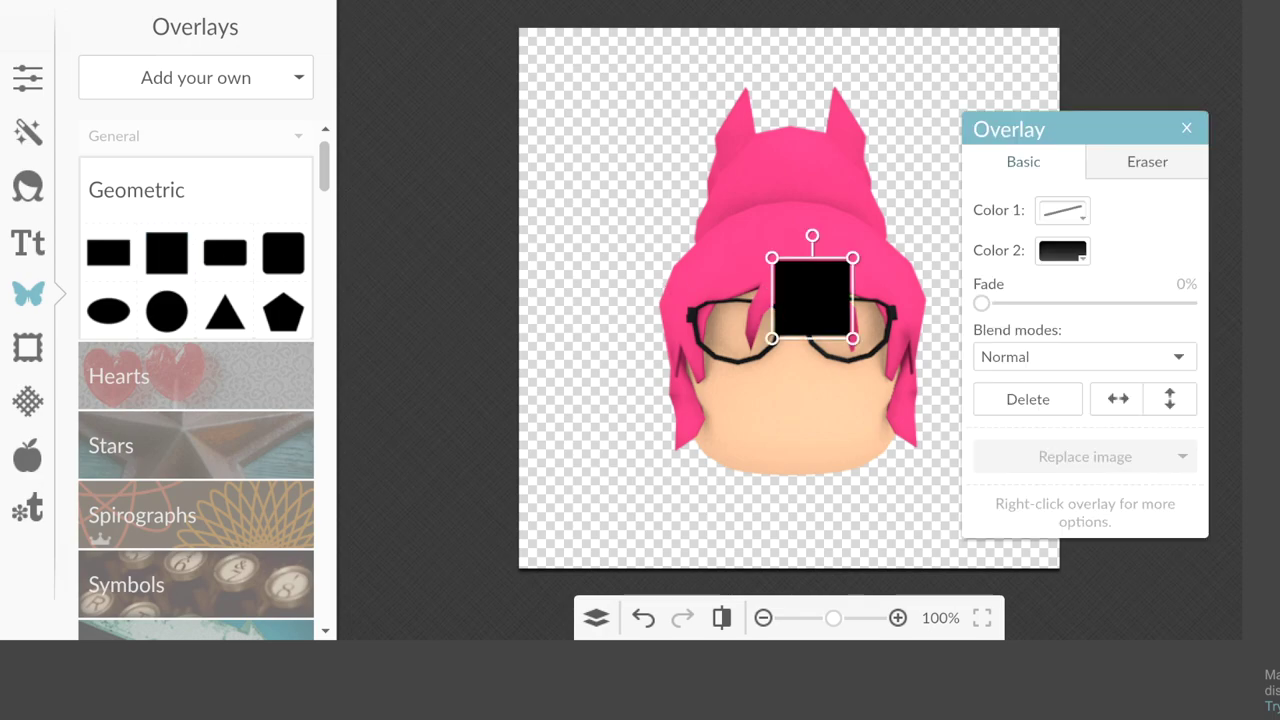
{"action": "left_click_drag", "start_coordinate": [812, 283], "coordinate": [527, 20]}
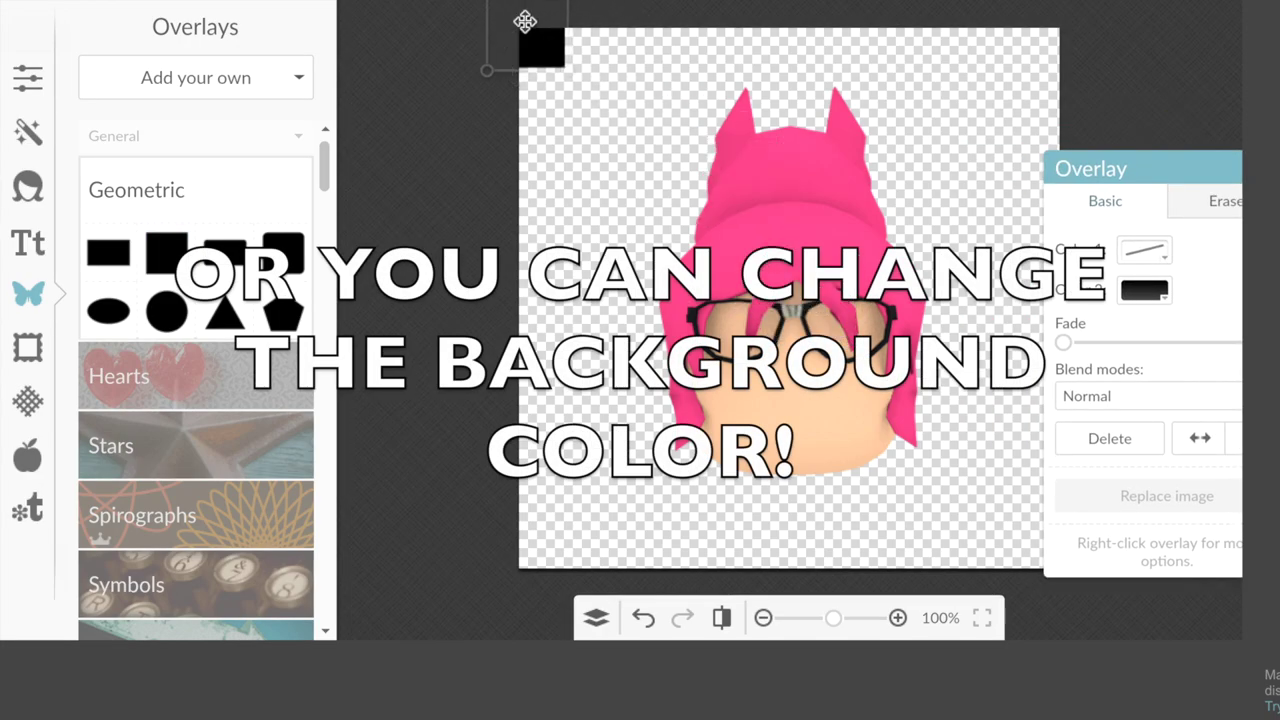
{"action": "left_click_drag", "start_coordinate": [563, 70], "coordinate": [1122, 591]}
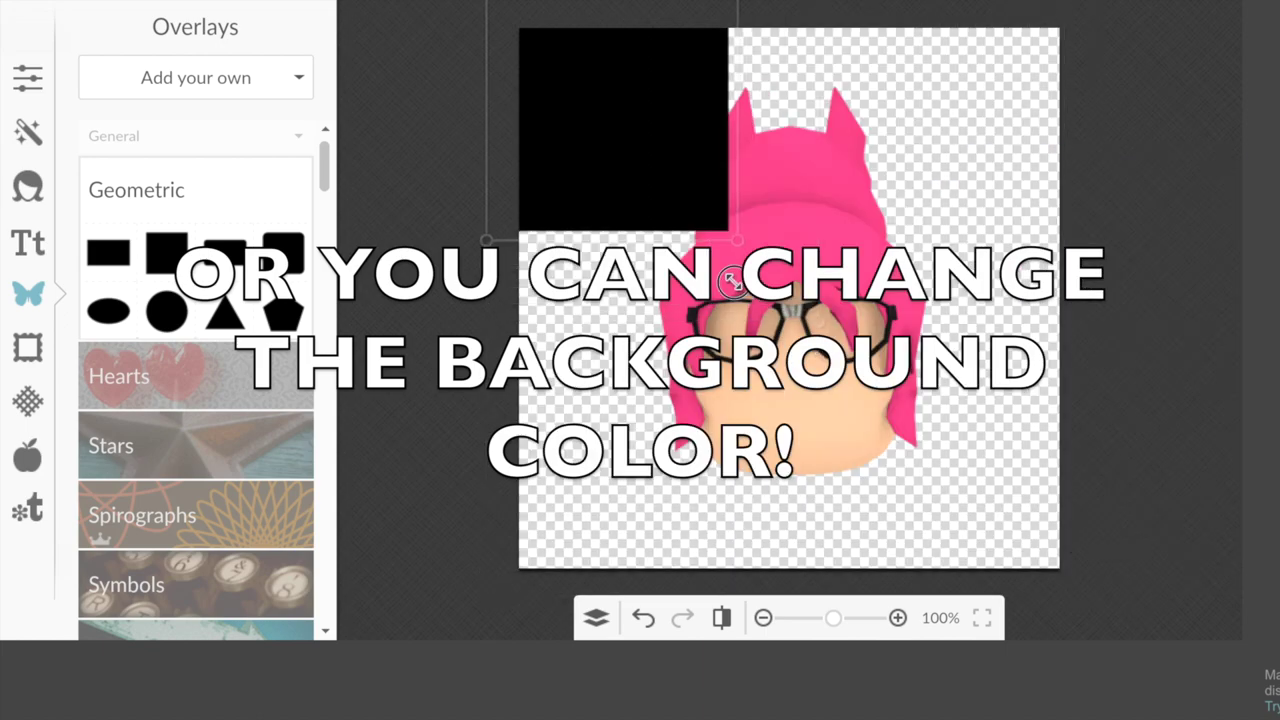
{"action": "left_click_drag", "start_coordinate": [725, 230], "coordinate": [1126, 628]}
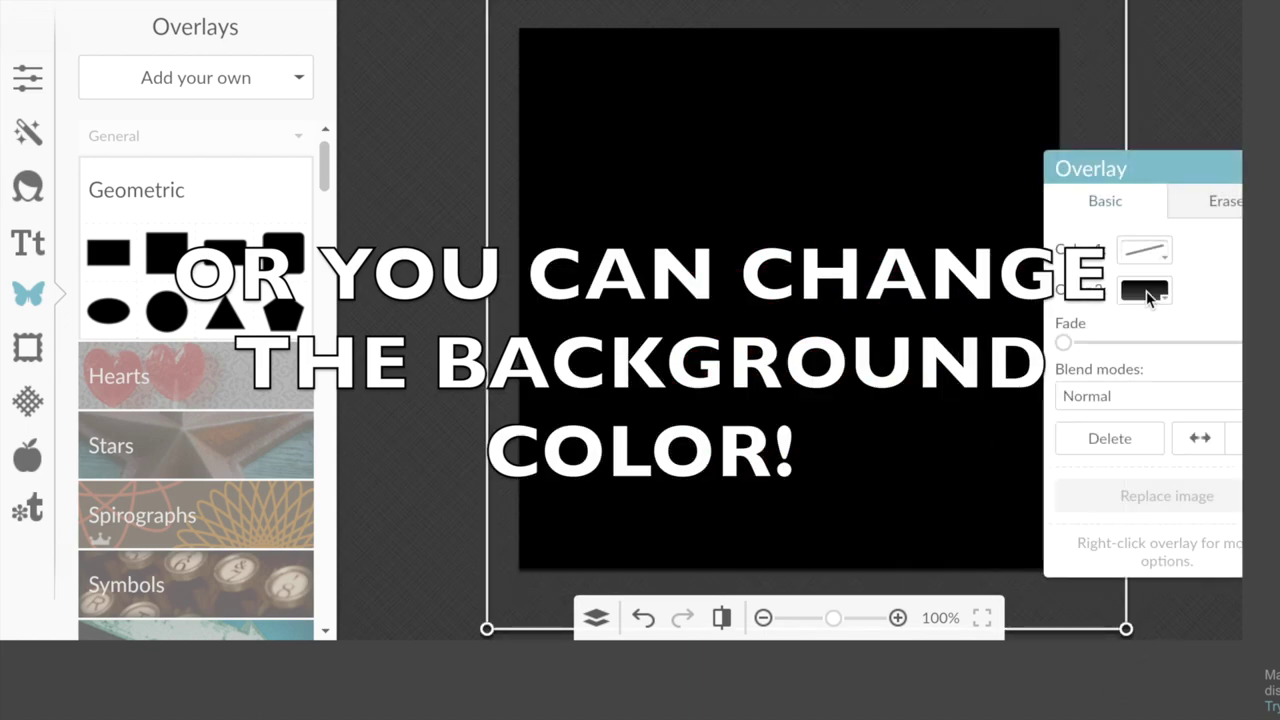
- Recolour the full-canvas square overlay purple to serve as the background and deselect it
{"action": "left_click", "coordinate": [1145, 290]}
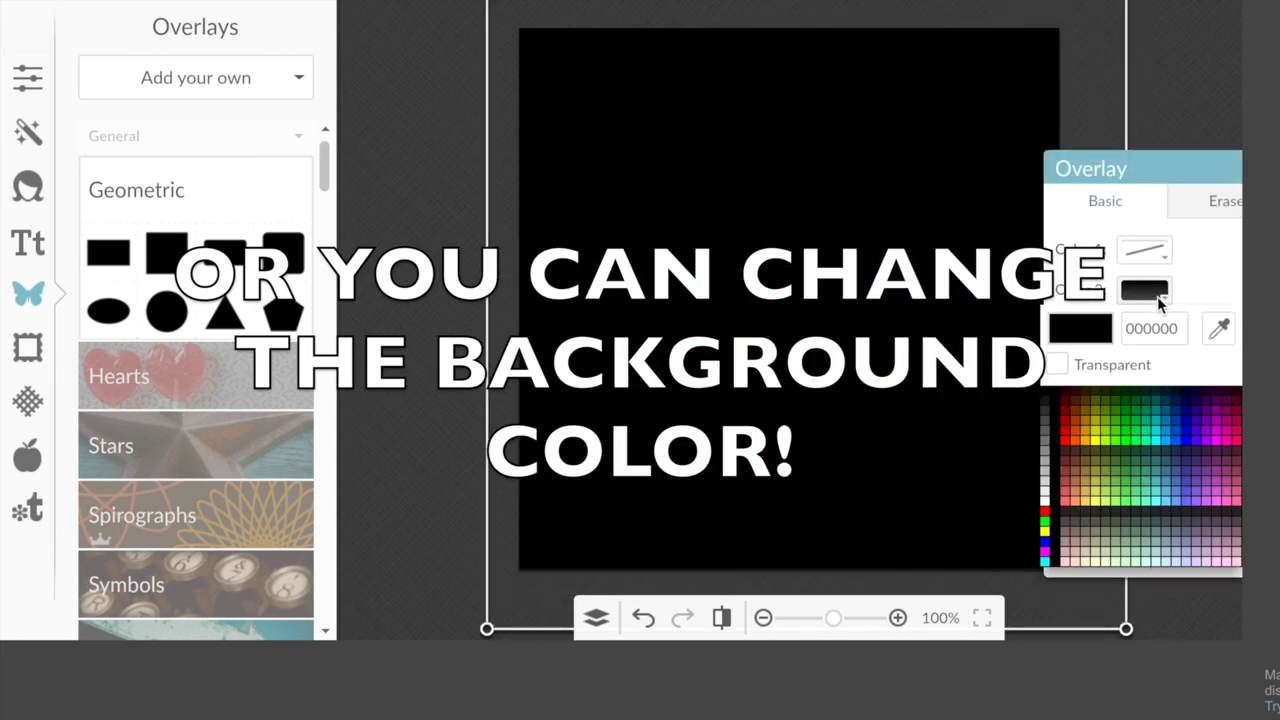
{"action": "left_click", "coordinate": [1186, 171]}
{"action": "left_click_drag", "start_coordinate": [1186, 171], "coordinate": [1112, 40]}
{"action": "left_click", "coordinate": [1088, 172]}
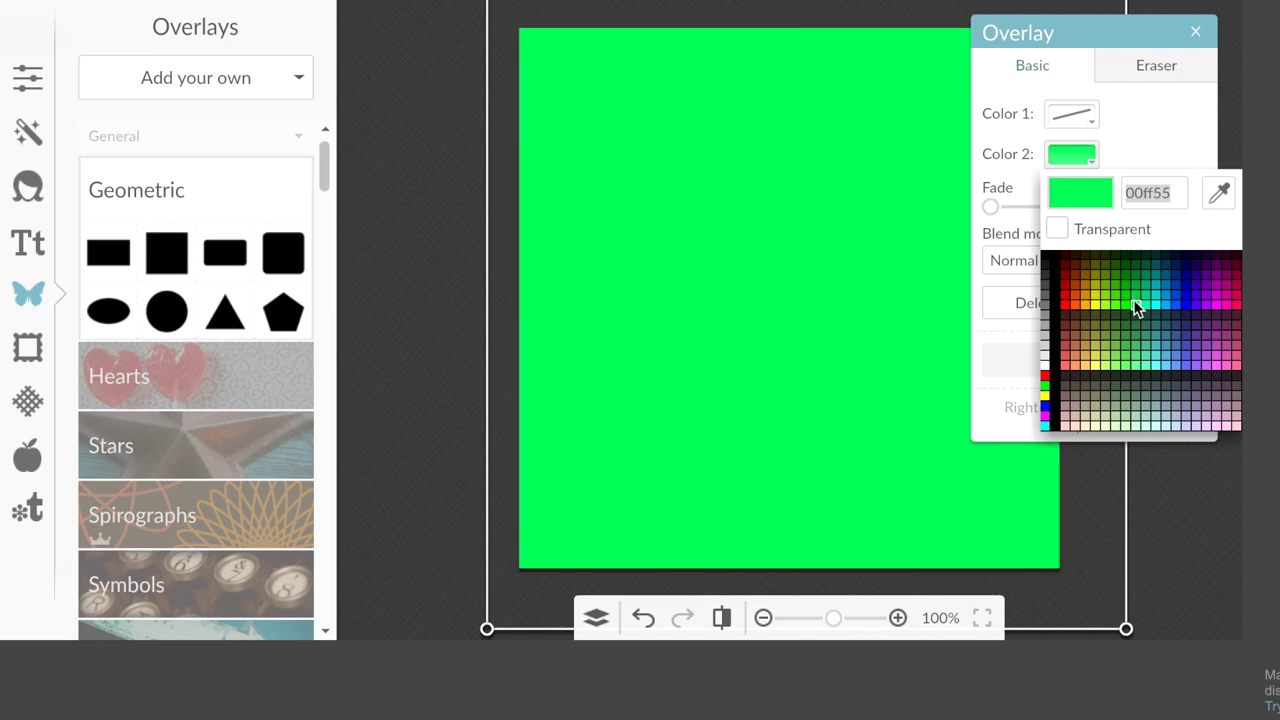
{"action": "left_click", "coordinate": [1207, 343]}
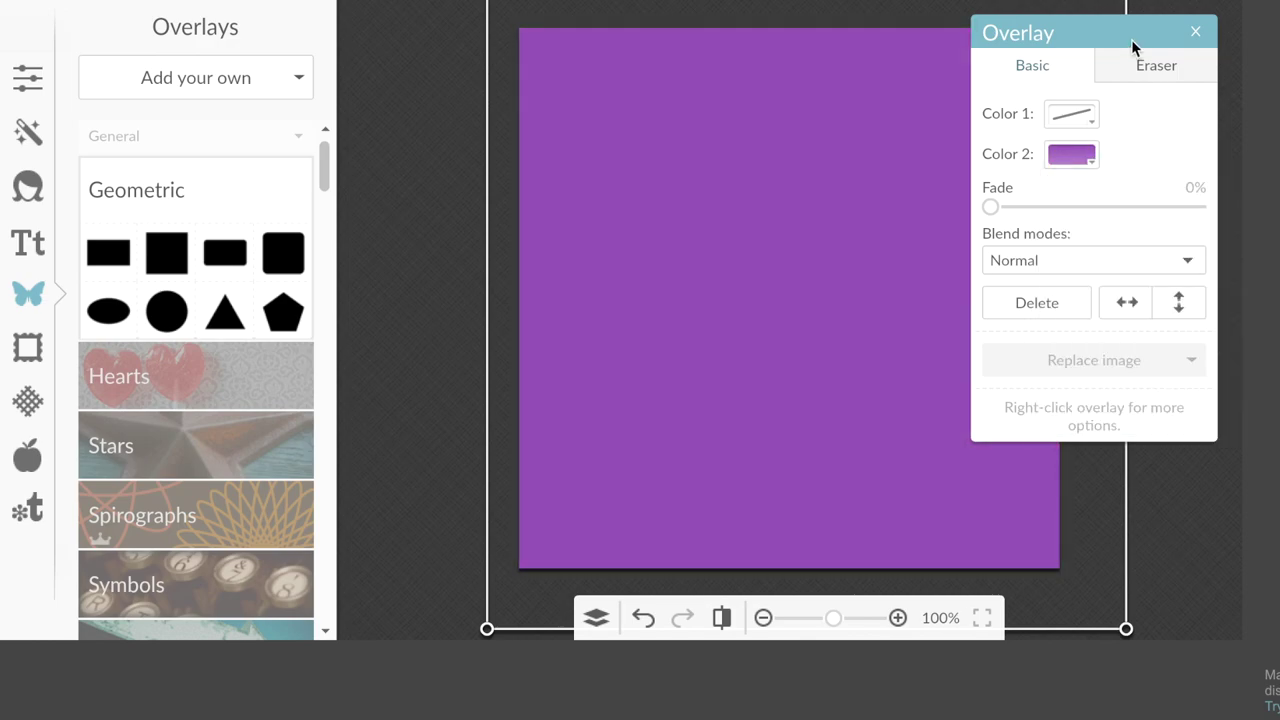
{"action": "left_click", "coordinate": [1143, 380]}
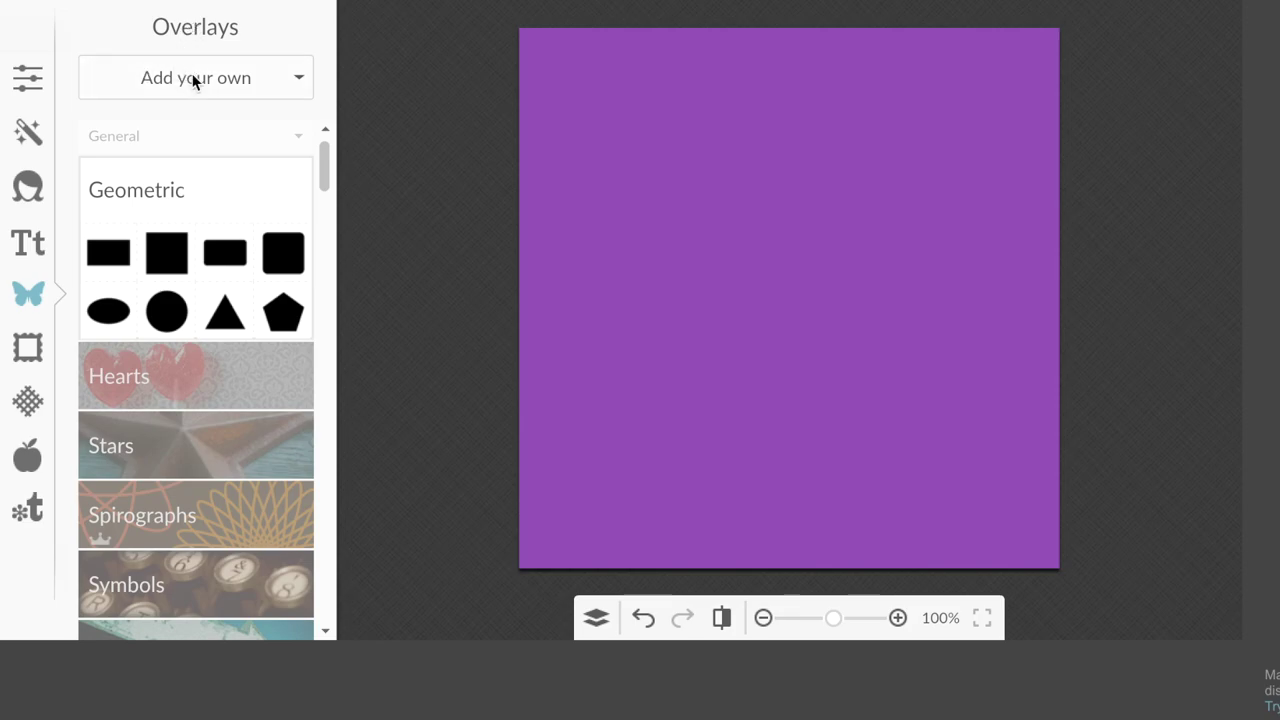
- Add the head image from the computer as an overlay, then enlarge and centre it on the purple background
{"action": "left_click", "coordinate": [236, 80]}
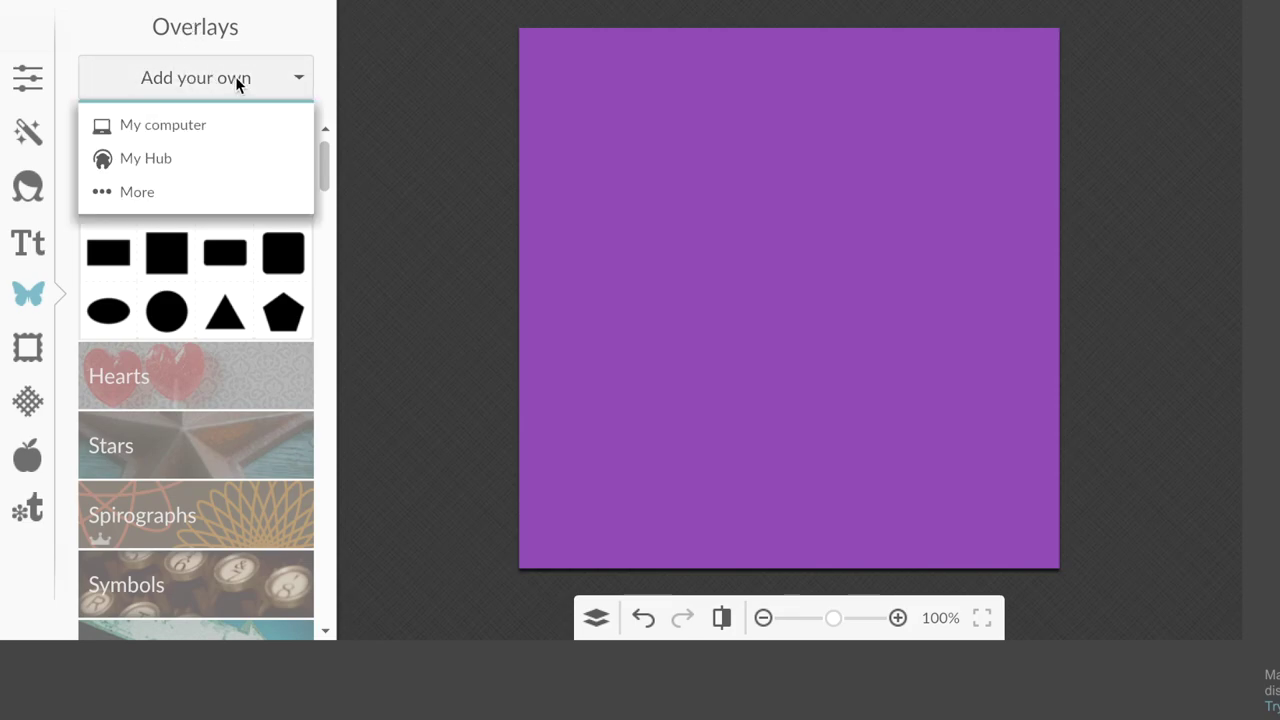
{"action": "left_click", "coordinate": [223, 124]}
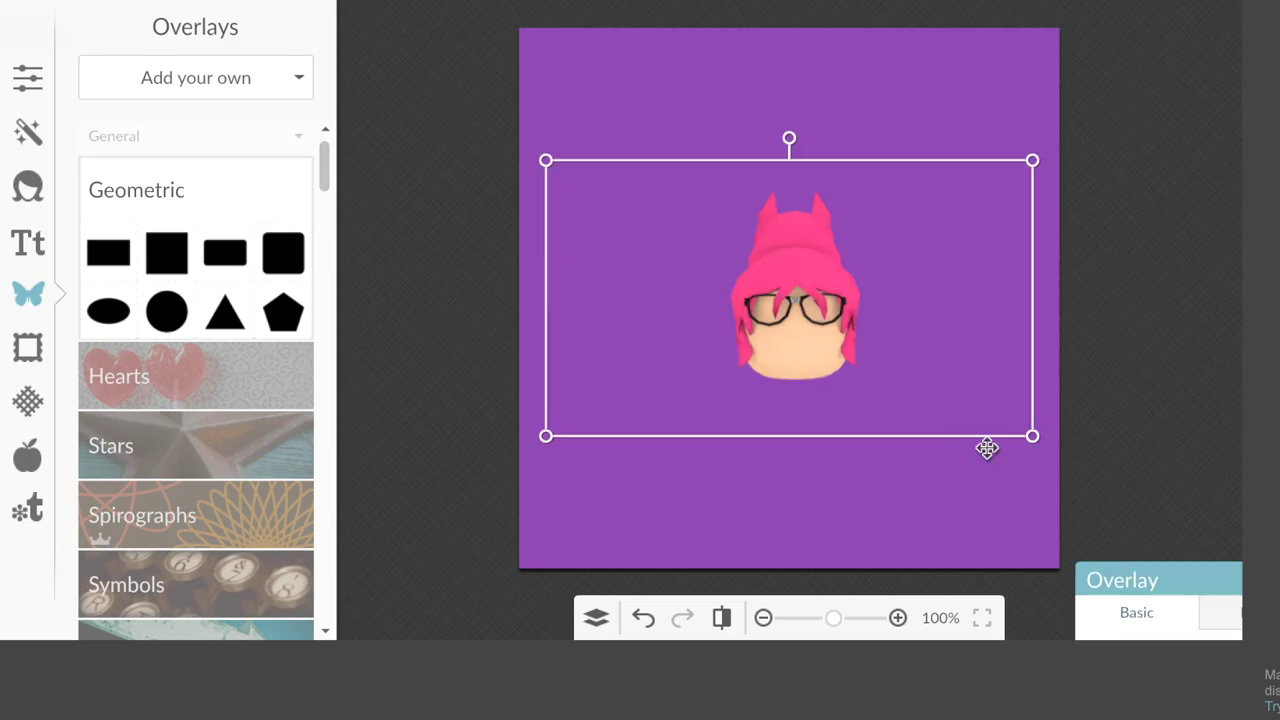
{"action": "left_click_drag", "start_coordinate": [1036, 440], "coordinate": [1275, 630]}
{"action": "left_click_drag", "start_coordinate": [954, 400], "coordinate": [690, 260]}
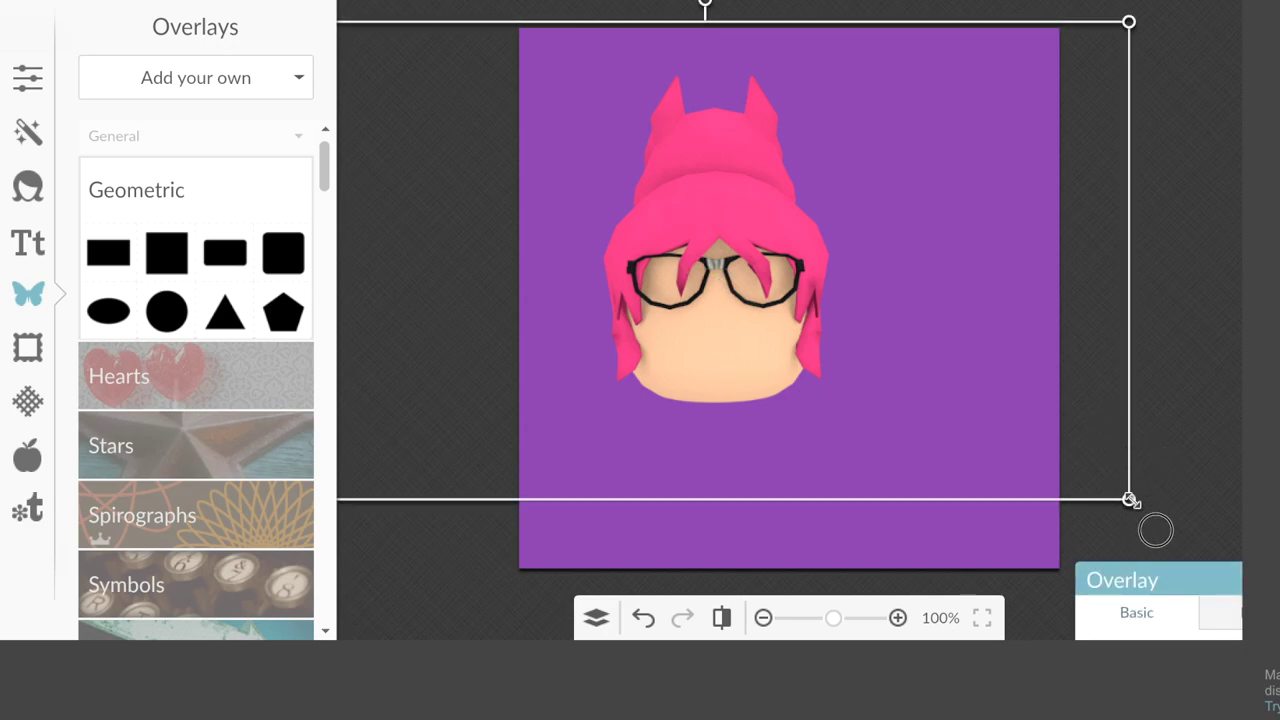
{"action": "left_click_drag", "start_coordinate": [1130, 500], "coordinate": [1240, 600]}
{"action": "left_click_drag", "start_coordinate": [822, 416], "coordinate": [812, 418]}
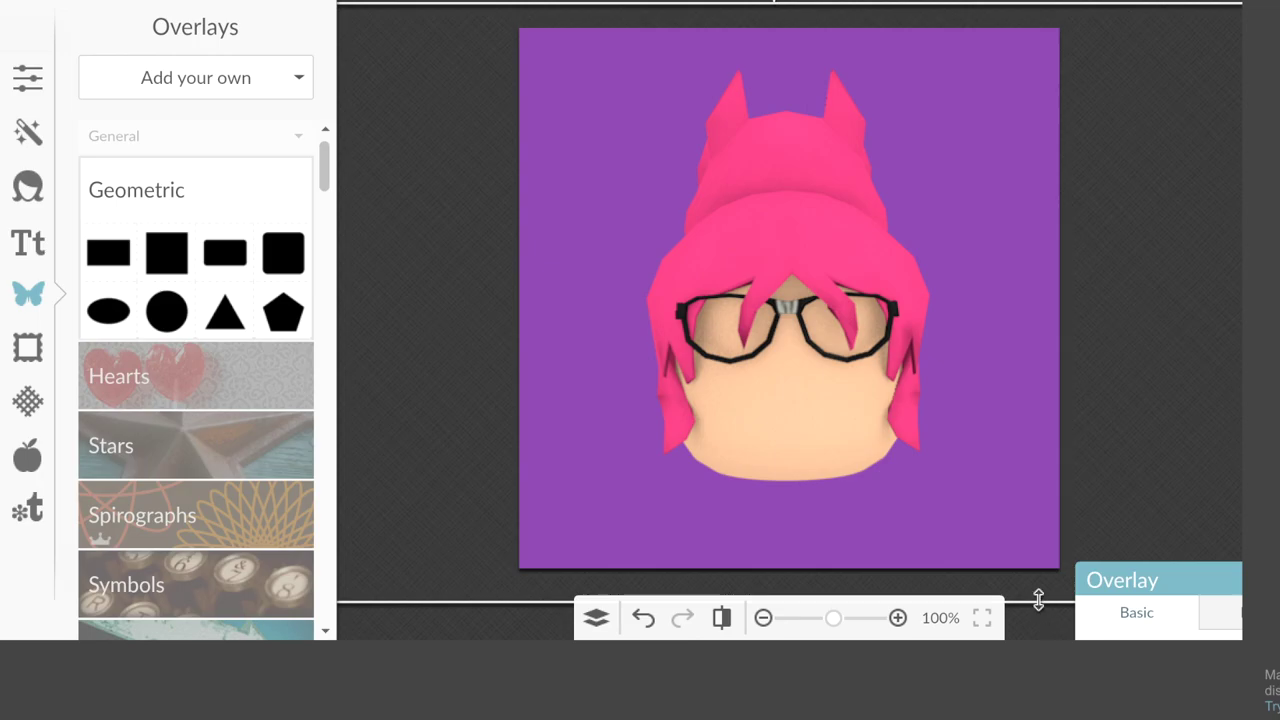
- Add a black square overlay beside the glasses and send it backward so it sits behind the head
{"action": "left_click", "coordinate": [160, 253]}
{"action": "left_click_drag", "start_coordinate": [914, 296], "coordinate": [858, 296]}
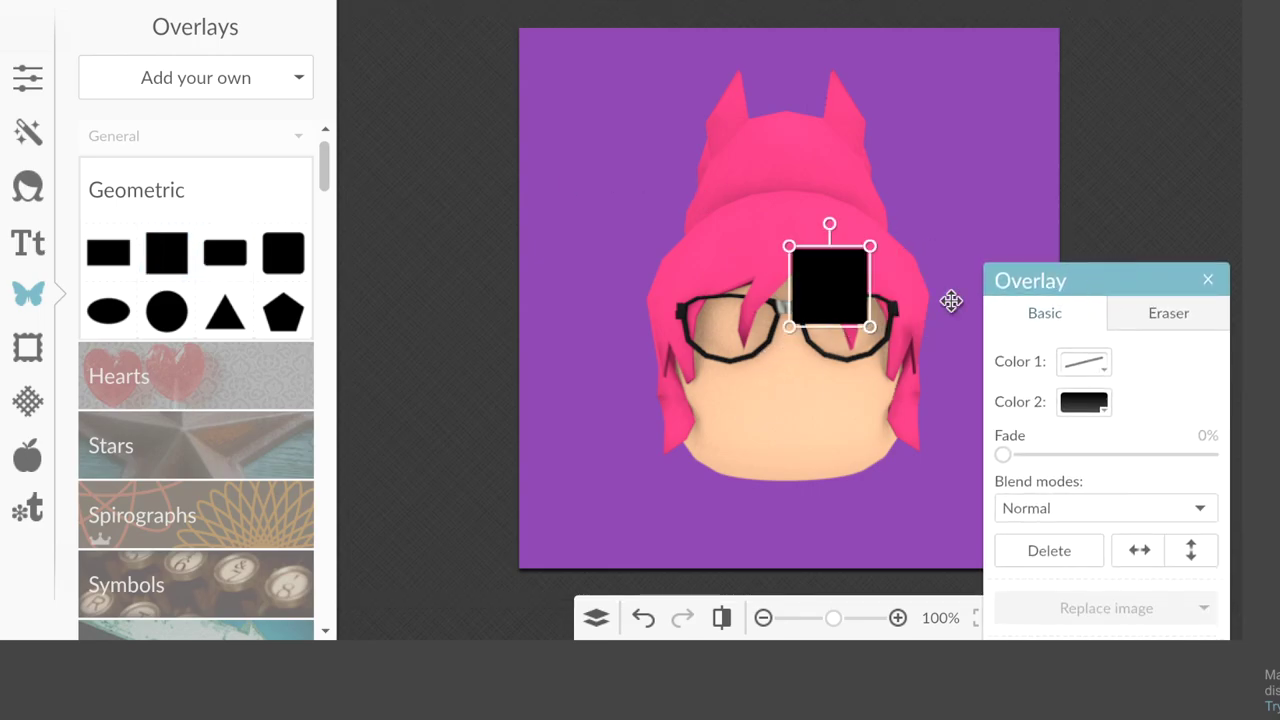
{"action": "right_click", "coordinate": [816, 274]}
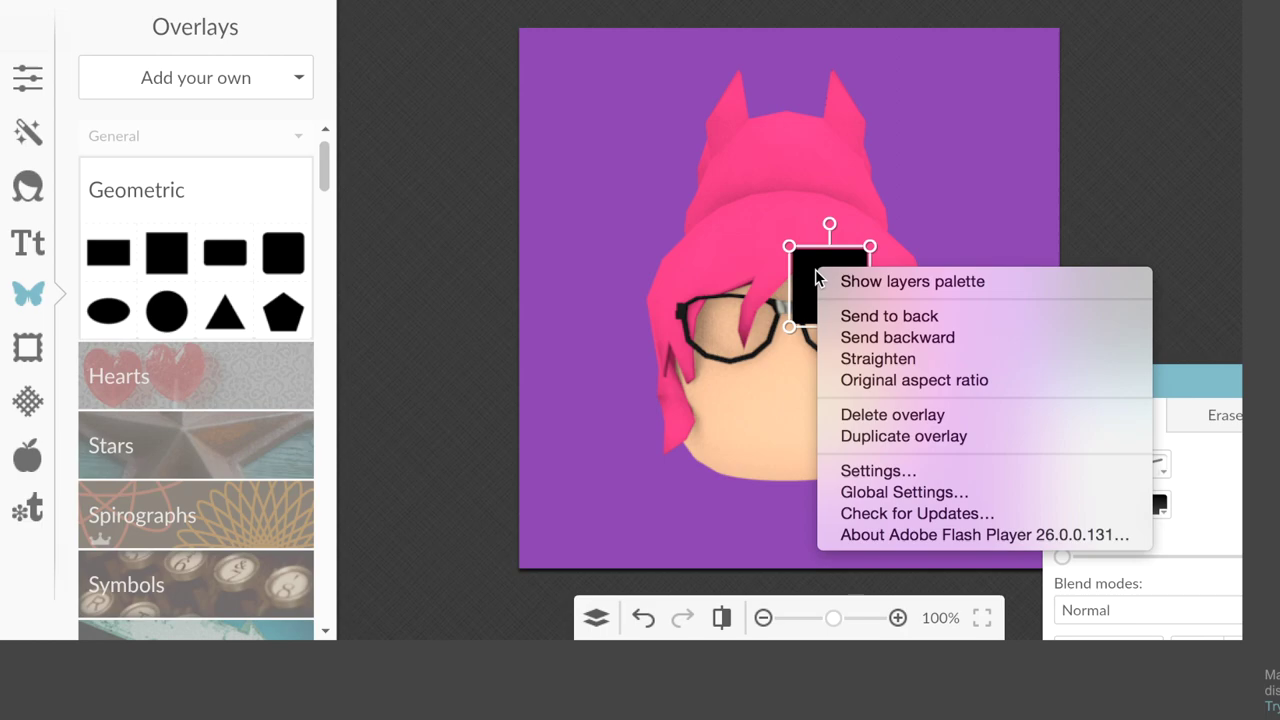
{"action": "left_click", "coordinate": [876, 338]}
{"action": "left_click_drag", "start_coordinate": [823, 280], "coordinate": [923, 279]}
{"action": "right_click", "coordinate": [927, 276]}
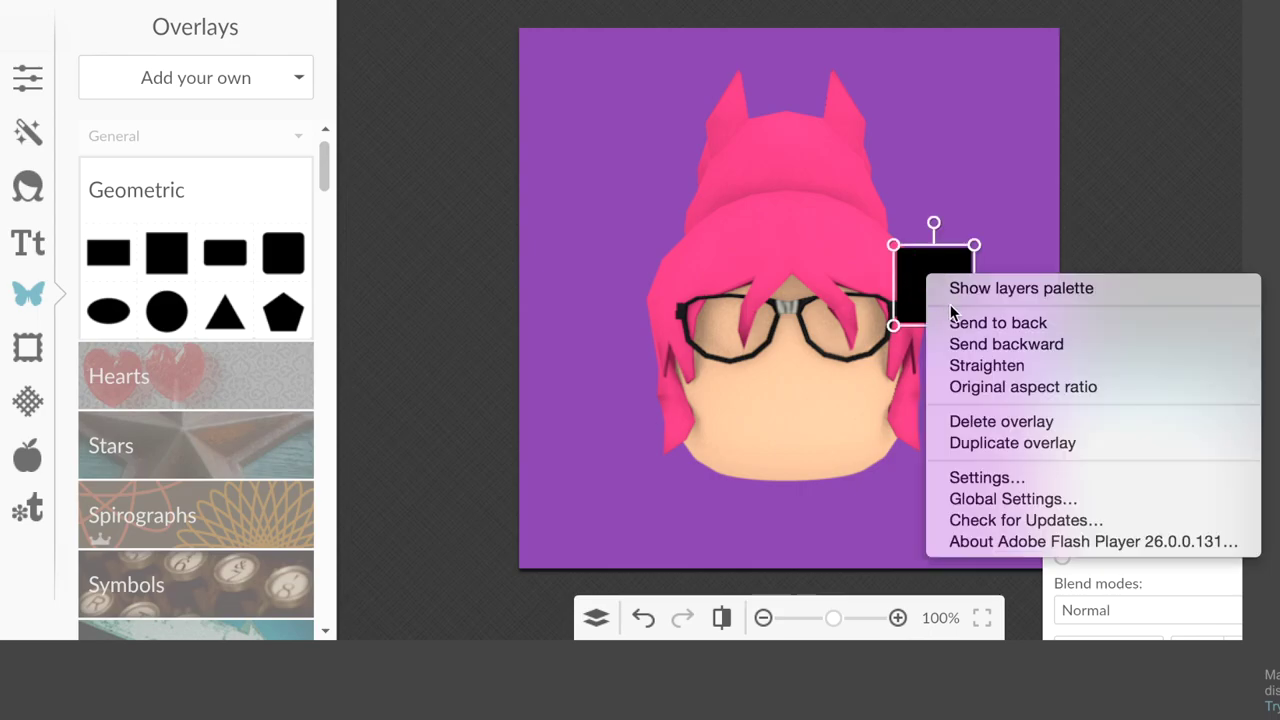
{"action": "left_click", "coordinate": [984, 346]}
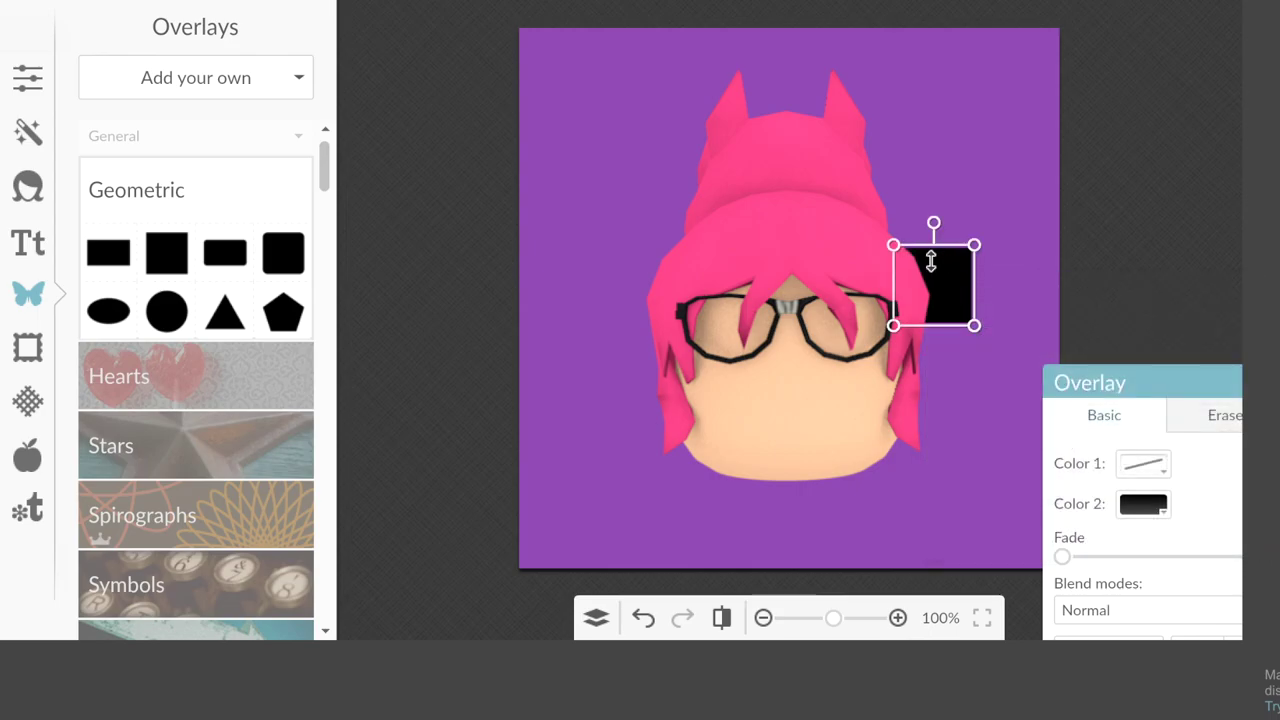
- Set the black square's fade to 50% and enlarge it to about the head's height behind the right half of the face
{"action": "left_click_drag", "start_coordinate": [1139, 382], "coordinate": [1094, 162]}
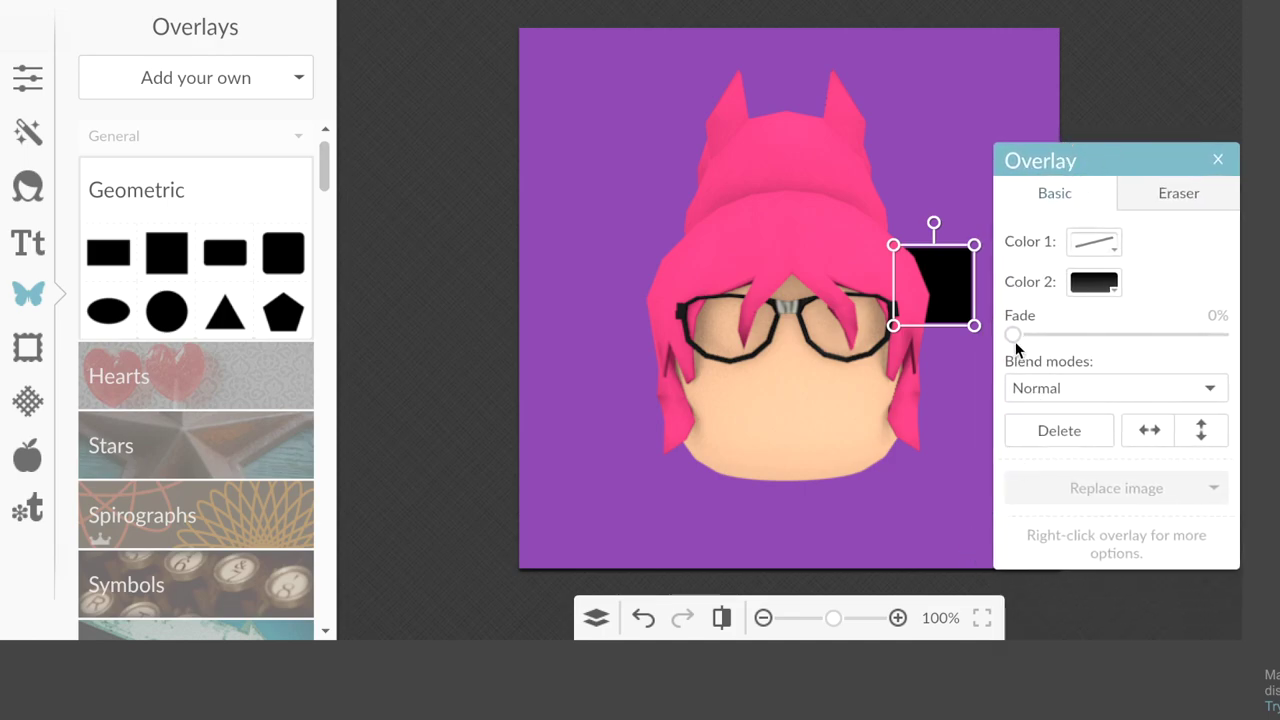
{"action": "left_click_drag", "start_coordinate": [1010, 334], "coordinate": [1114, 344]}
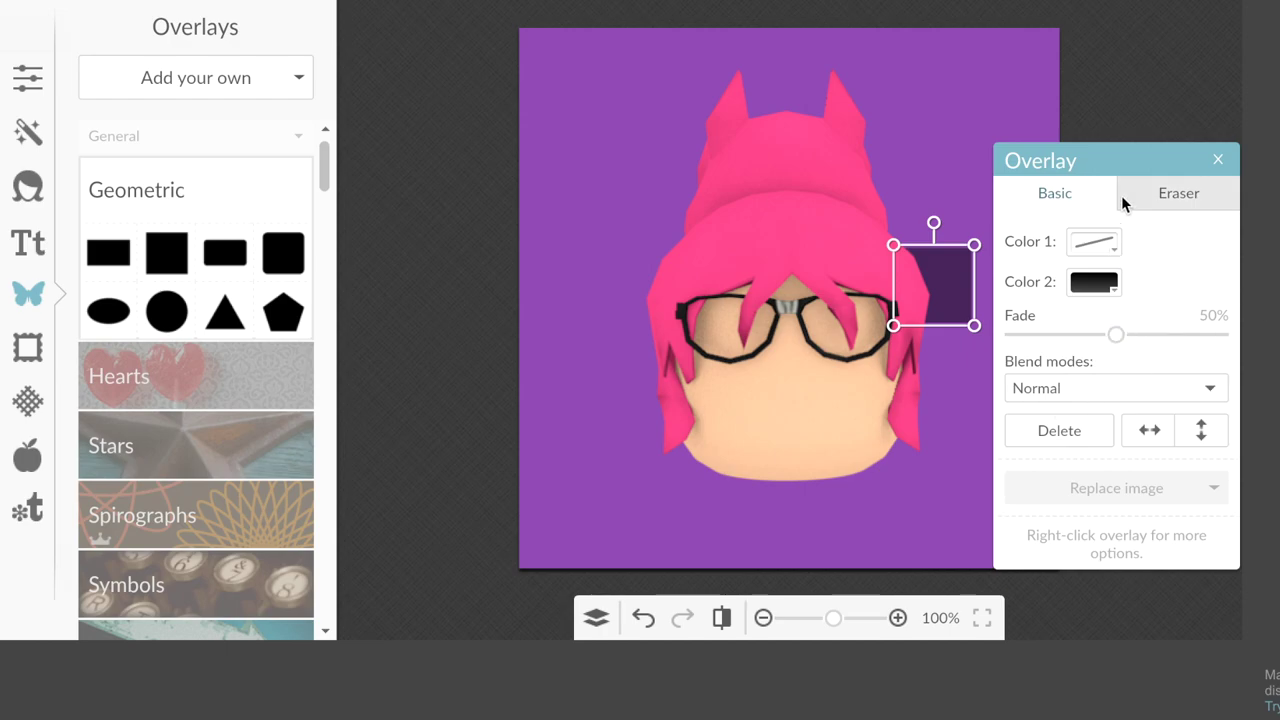
{"action": "left_click_drag", "start_coordinate": [1130, 163], "coordinate": [1072, 635]}
{"action": "left_click_drag", "start_coordinate": [974, 325], "coordinate": [1208, 577]}
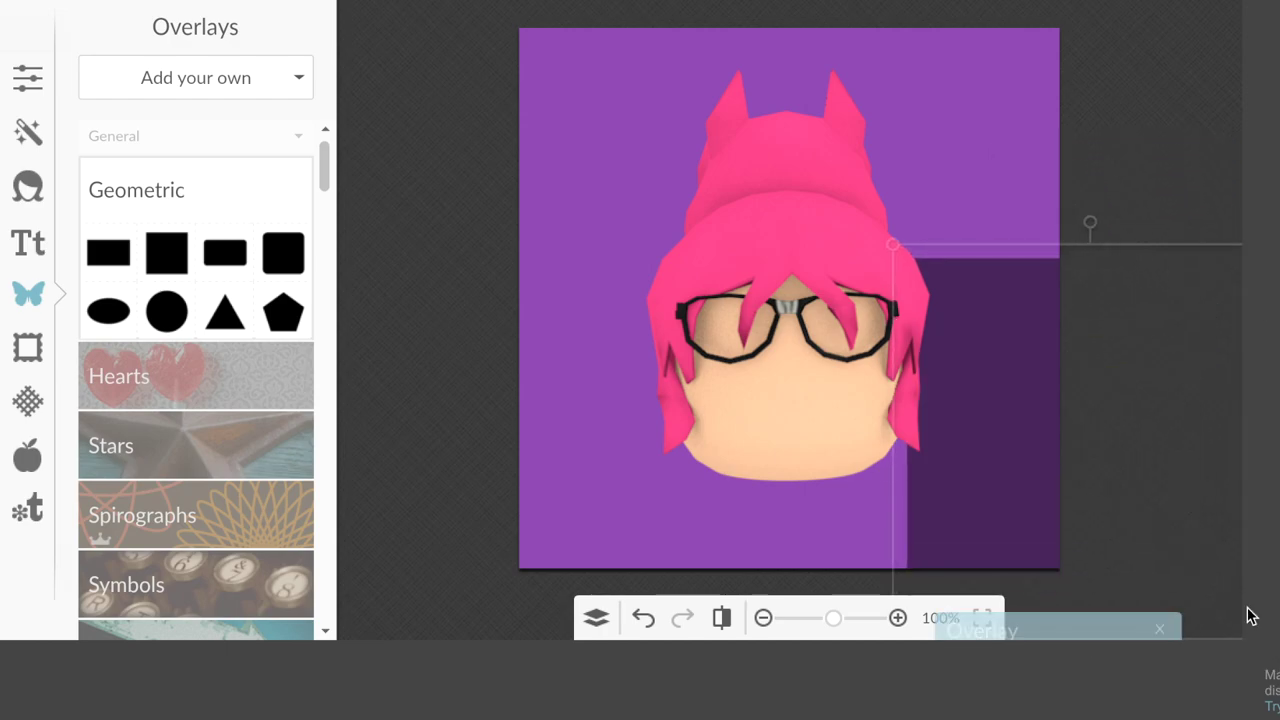
{"action": "left_click_drag", "start_coordinate": [1006, 432], "coordinate": [894, 280]}
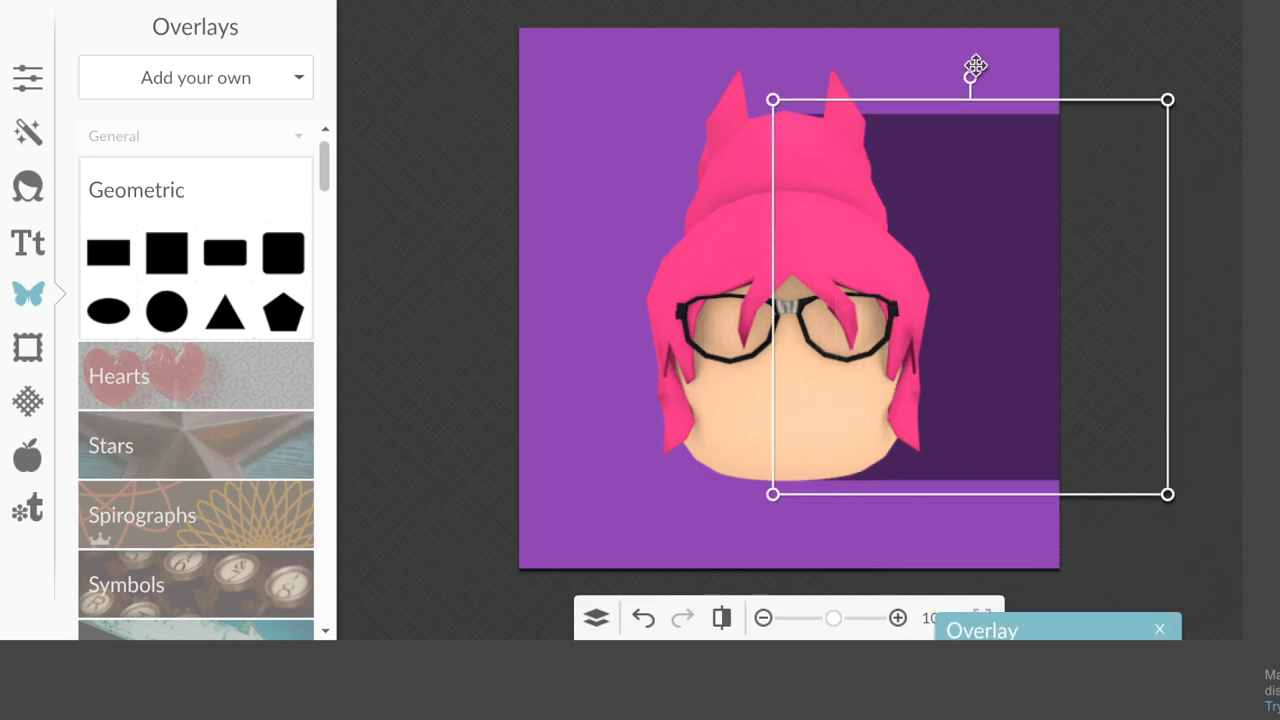
- Rotate and fit the dark square into a diagonal shadow running from the right ear tip and jaw, and set its fade to 70%
{"action": "left_click_drag", "start_coordinate": [977, 79], "coordinate": [1050, 127]}
{"action": "left_click_drag", "start_coordinate": [1001, 208], "coordinate": [946, 268]}
{"action": "left_click_drag", "start_coordinate": [1183, 256], "coordinate": [1255, 225]}
{"action": "left_click_drag", "start_coordinate": [994, 420], "coordinate": [953, 436]}
{"action": "left_click_drag", "start_coordinate": [621, 458], "coordinate": [639, 453]}
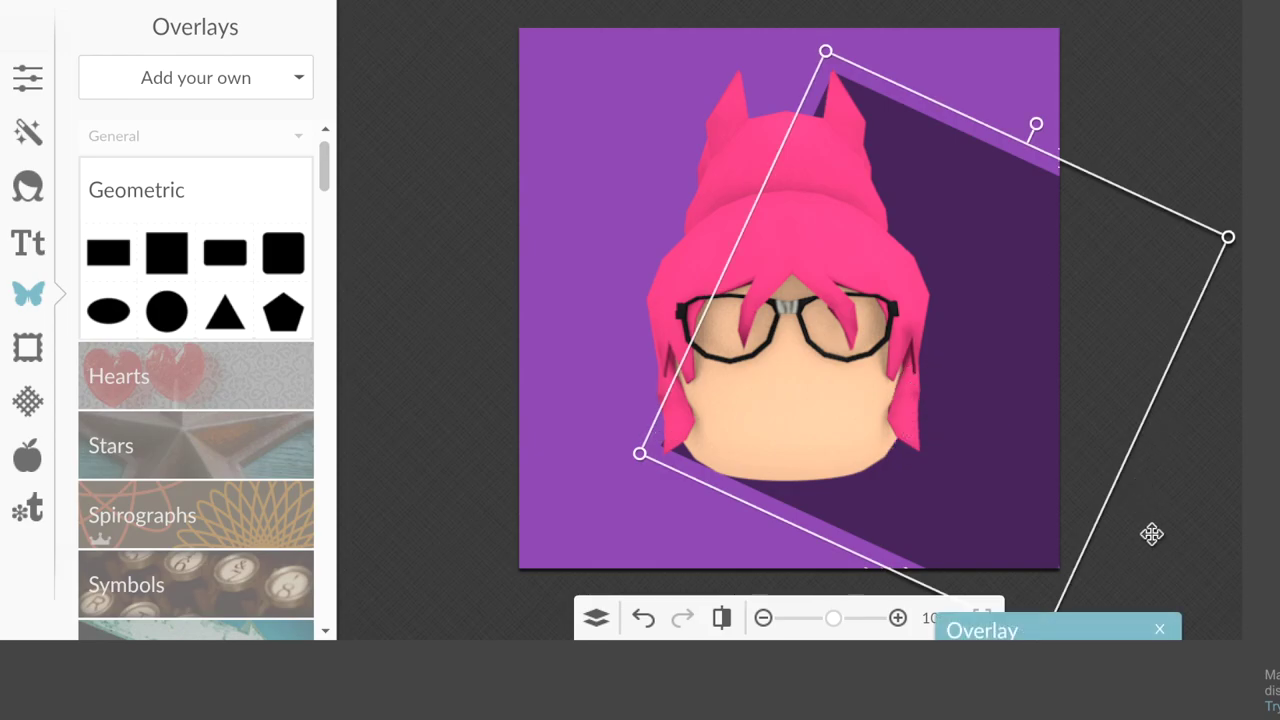
{"action": "left_click_drag", "start_coordinate": [1125, 627], "coordinate": [1103, 180]}
{"action": "left_click_drag", "start_coordinate": [1109, 346], "coordinate": [1150, 352]}
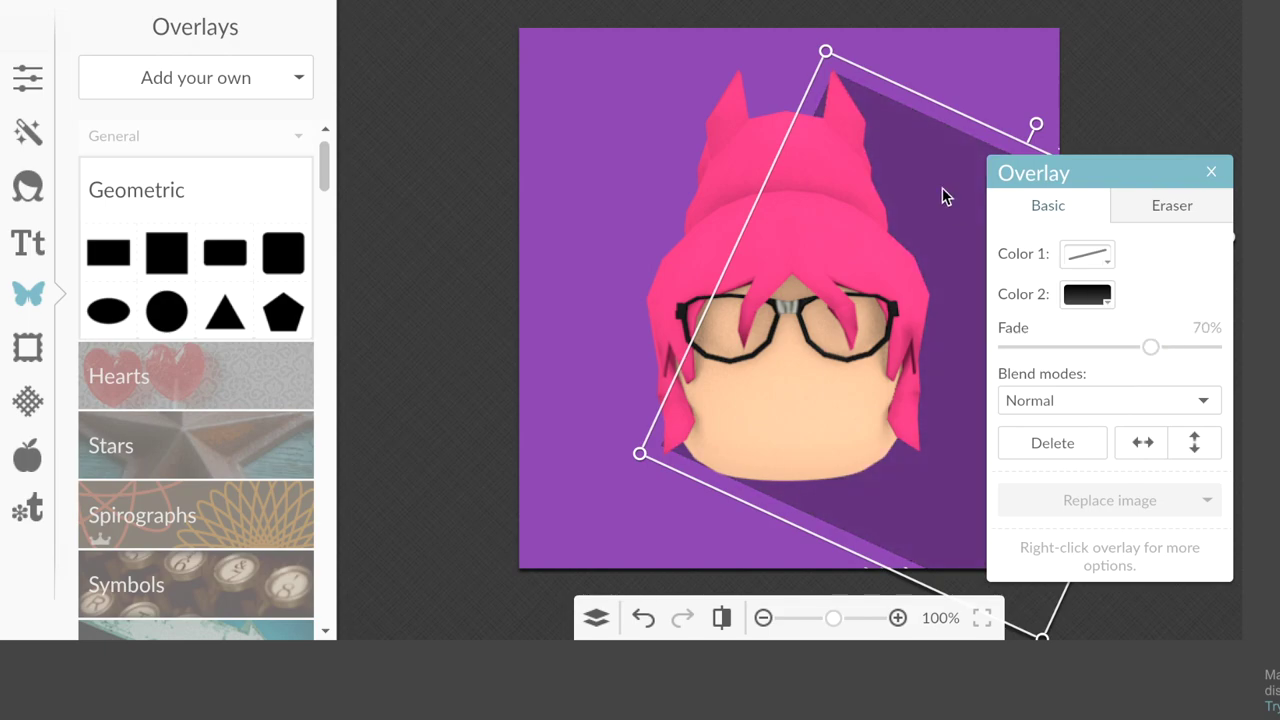
- Erase the excess shadow between the ears and beside the left jaw, using eraser size 35 and hardness 69
{"action": "mouse_move", "coordinate": [1176, 190]}
{"action": "left_mouse_down"}
{"action": "mouse_move", "coordinate": [1200, 109]}
{"action": "mouse_move", "coordinate": [480, 38]}
{"action": "mouse_move", "coordinate": [489, 54]}
{"action": "left_mouse_up"}
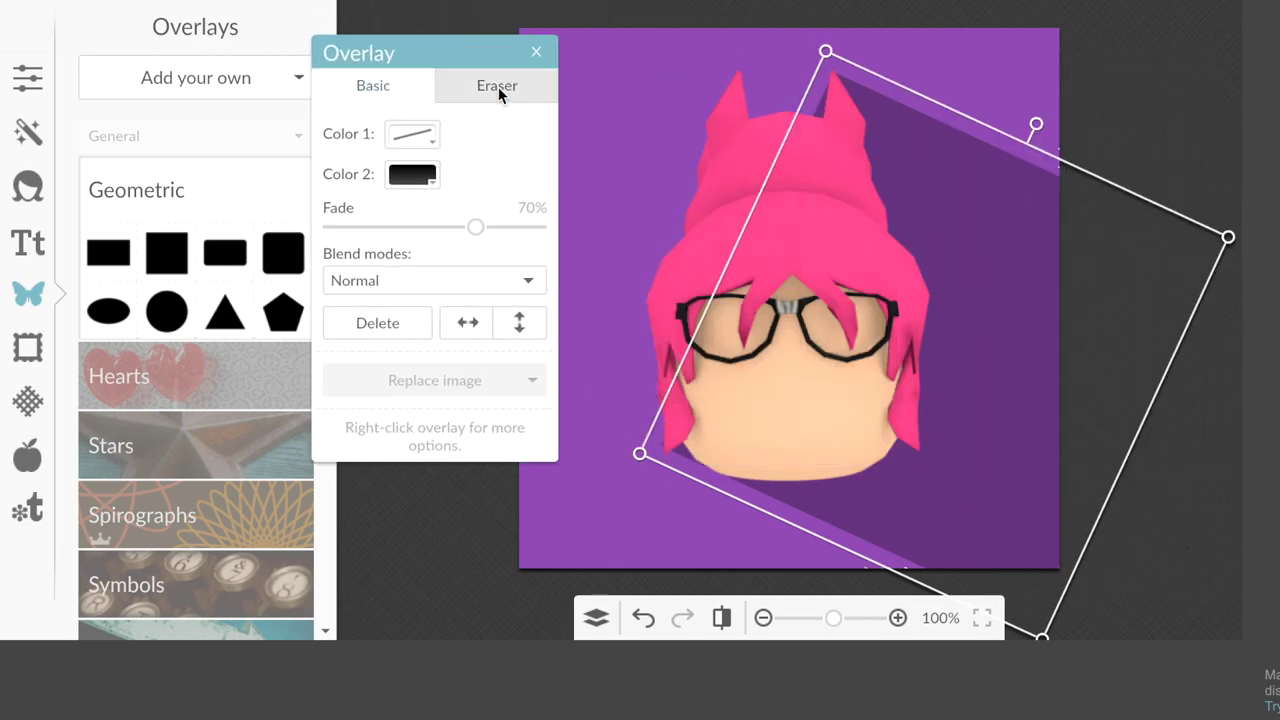
{"action": "left_click", "coordinate": [498, 87]}
{"action": "left_click_drag", "start_coordinate": [371, 186], "coordinate": [423, 186]}
{"action": "left_click_drag", "start_coordinate": [497, 232], "coordinate": [474, 232]}
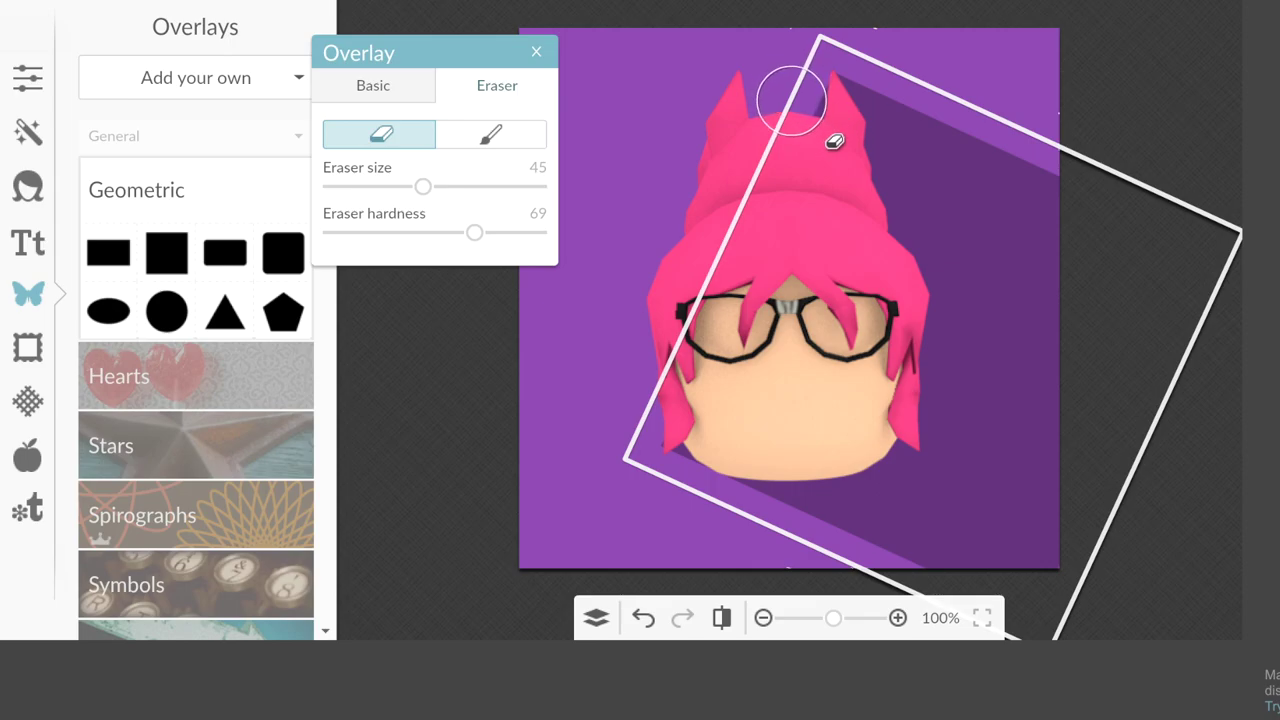
{"action": "mouse_move", "coordinate": [417, 196]}
{"action": "left_mouse_down"}
{"action": "mouse_move", "coordinate": [394, 194]}
{"action": "mouse_move", "coordinate": [402, 187]}
{"action": "left_mouse_up"}
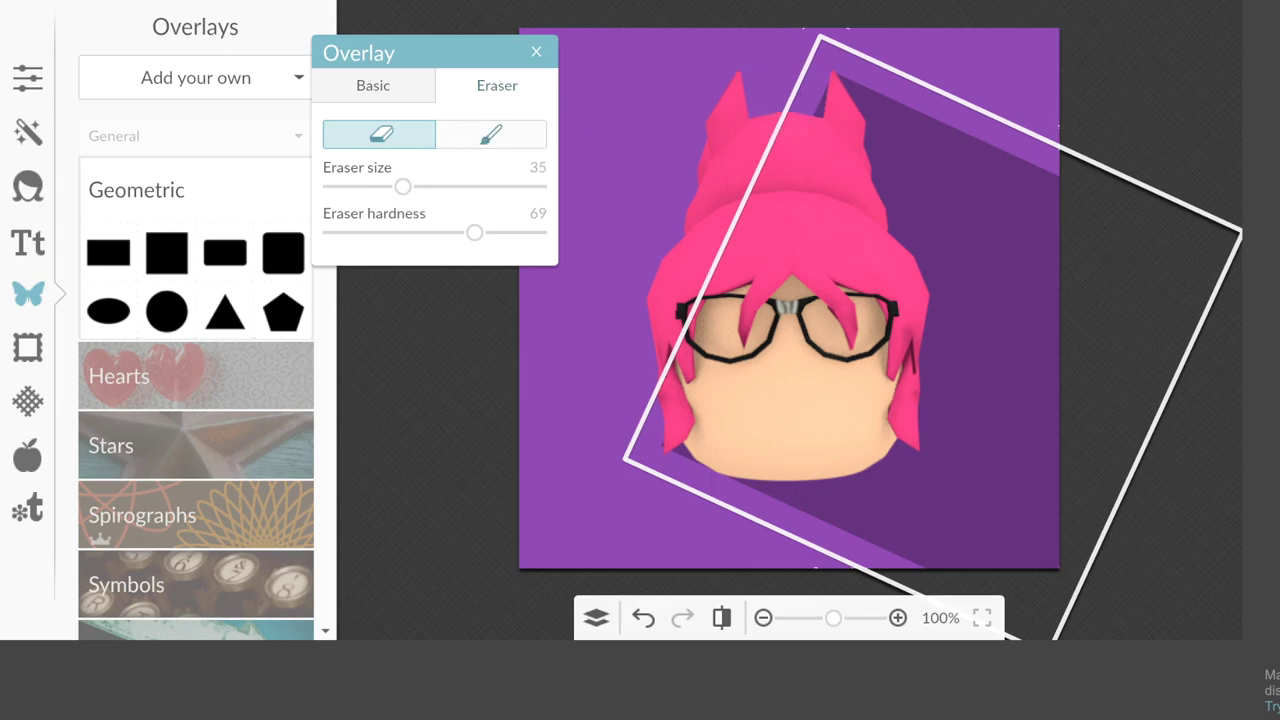
{"action": "mouse_move", "coordinate": [820, 104]}
{"action": "left_mouse_down"}
{"action": "mouse_move", "coordinate": [803, 97]}
{"action": "mouse_move", "coordinate": [803, 124]}
{"action": "left_mouse_up"}
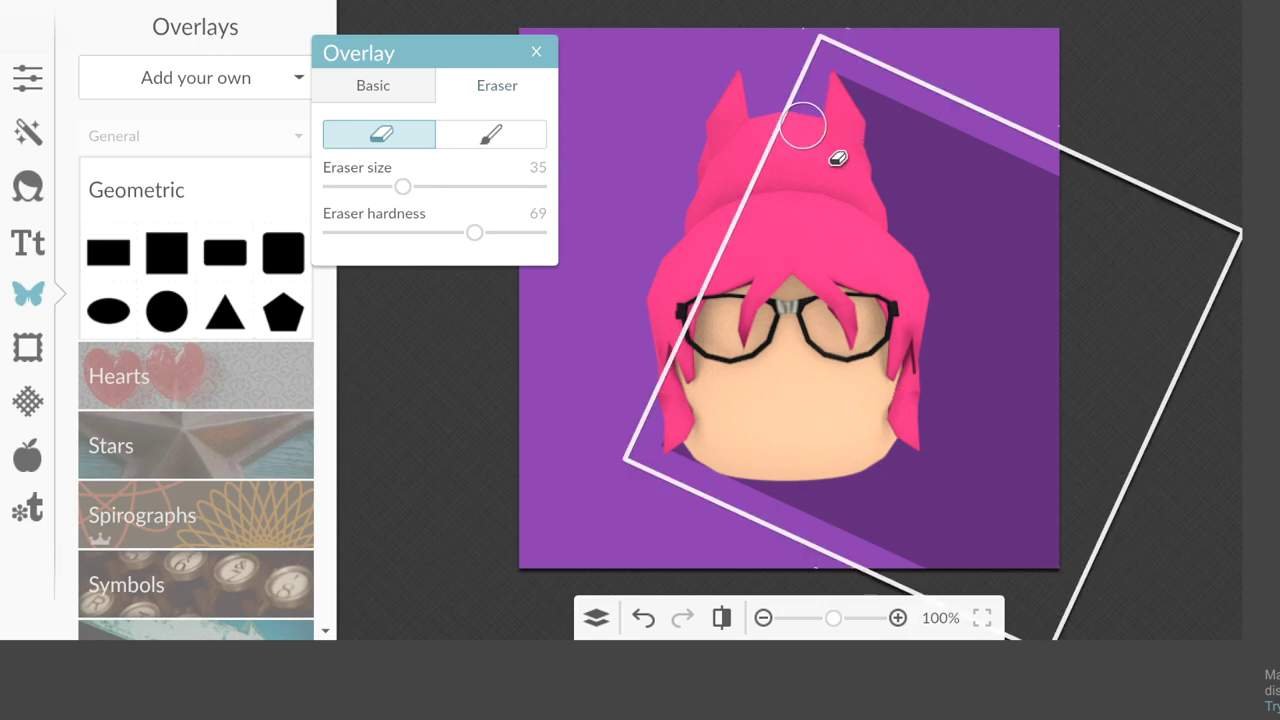
{"action": "mouse_move", "coordinate": [655, 431]}
{"action": "left_mouse_down"}
{"action": "mouse_move", "coordinate": [673, 471]}
{"action": "mouse_move", "coordinate": [690, 454]}
{"action": "mouse_move", "coordinate": [707, 357]}
{"action": "left_mouse_up"}
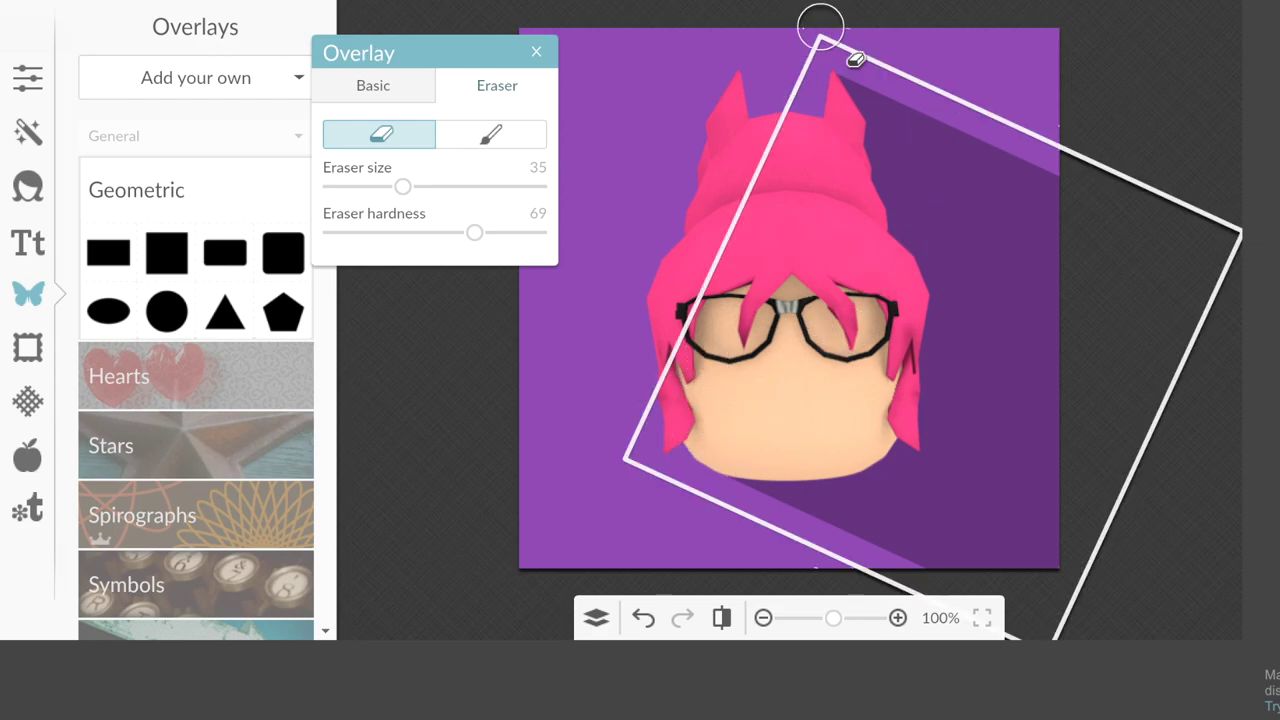
{"action": "left_click", "coordinate": [533, 53]}
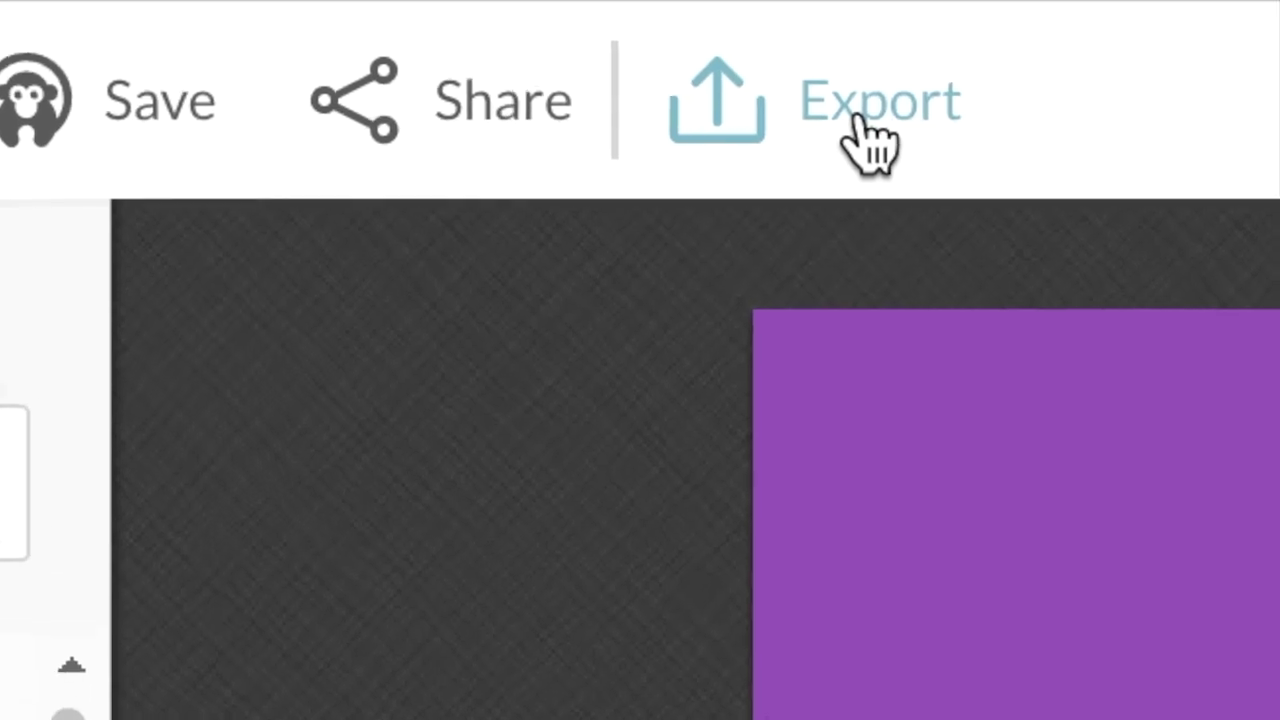
- Export the finished picture to the computer as the .jpg image "kris shadow head" at Pierce quality and 482 x 482 px
{"action": "left_click", "coordinate": [870, 140]}
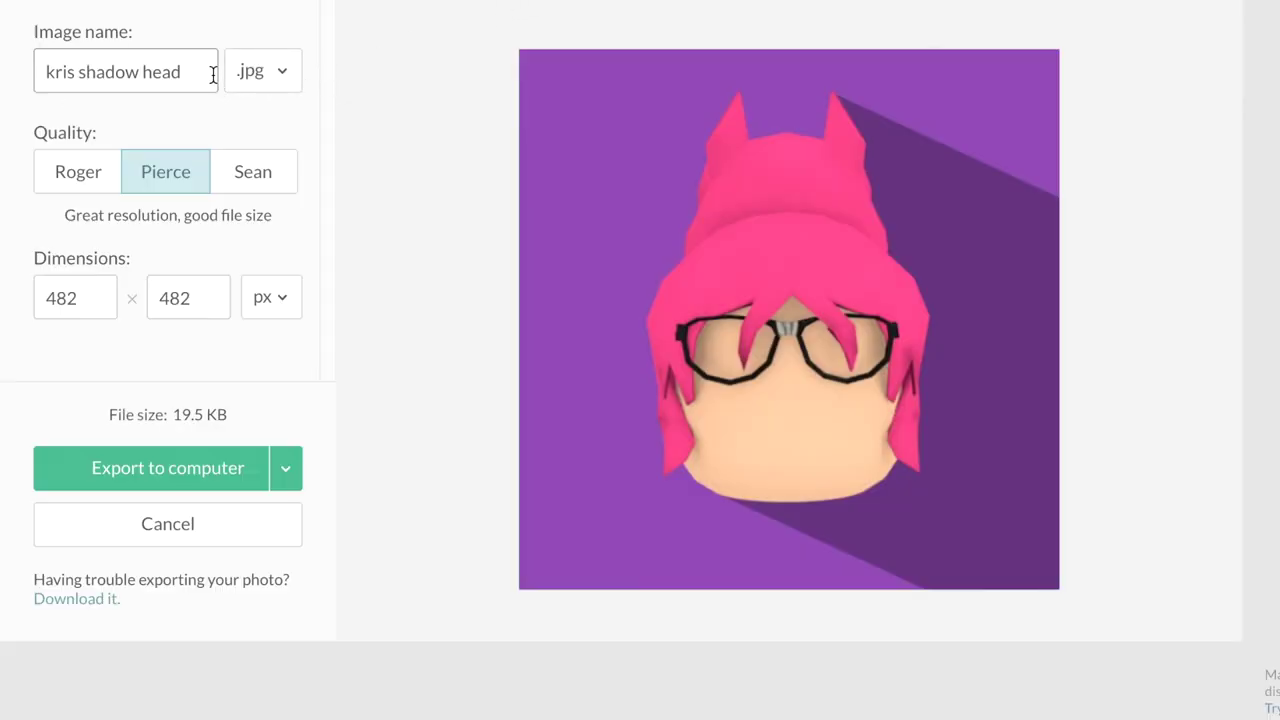
{"action": "left_click", "coordinate": [233, 469]}
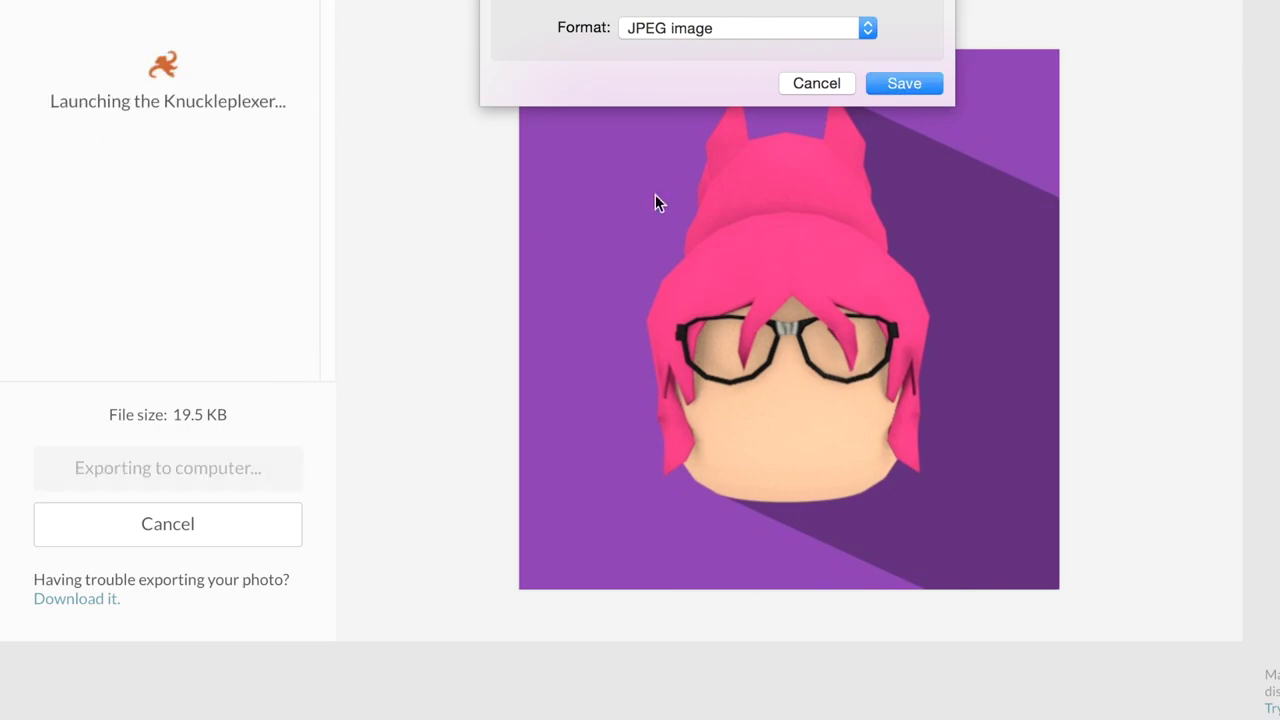
{"action": "left_click", "coordinate": [905, 84]}
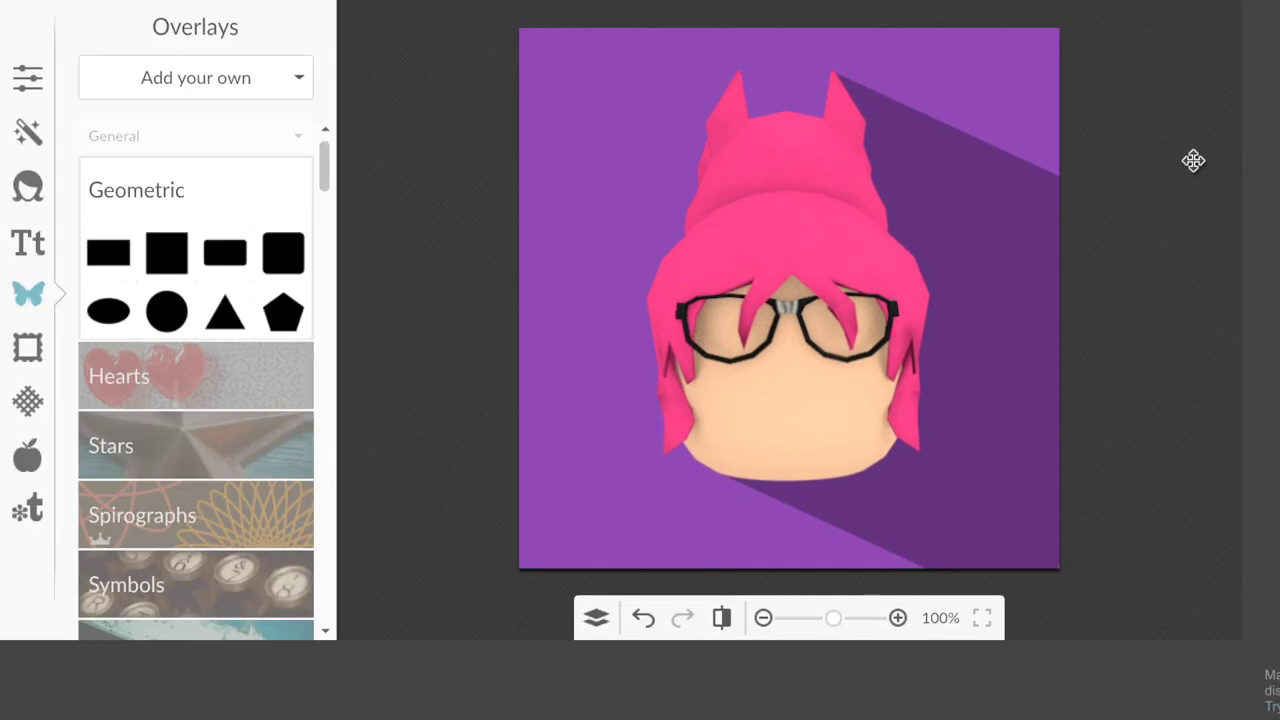